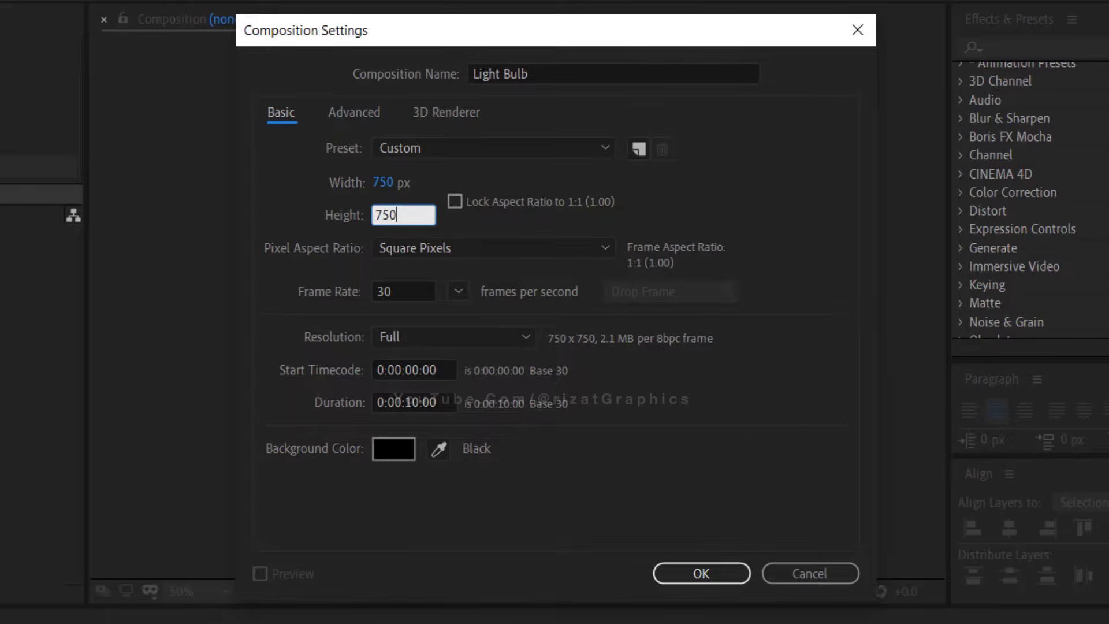
Set the Light Bulb composition's duration to 0:00:02:00 and confirm the composition settings
{"action": "left_click", "coordinate": [411, 290]}
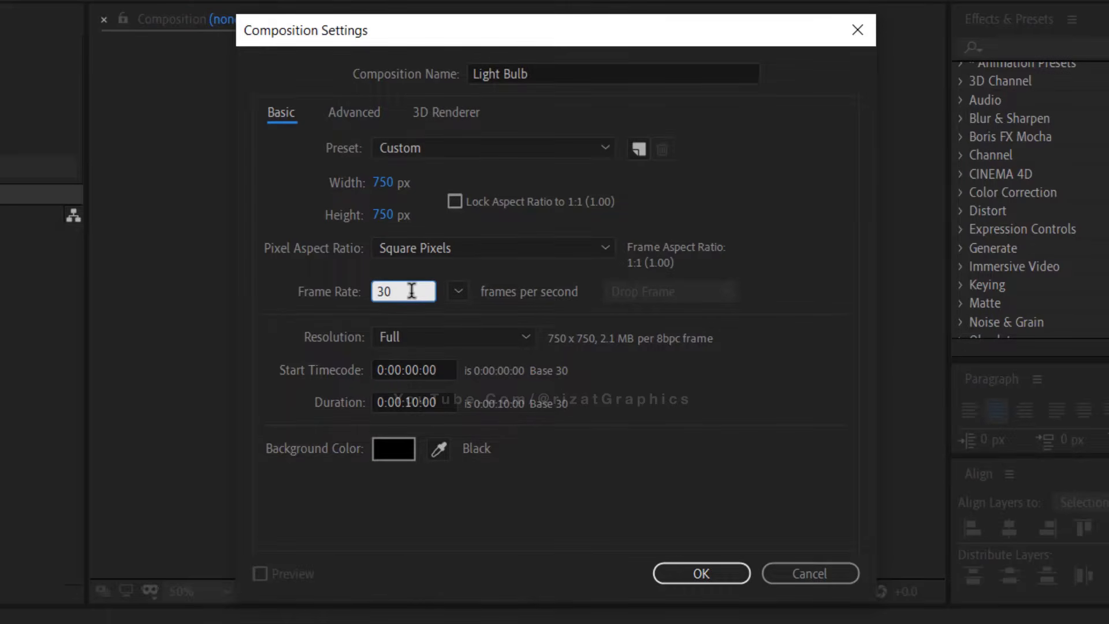
{"action": "left_click", "coordinate": [422, 402]}
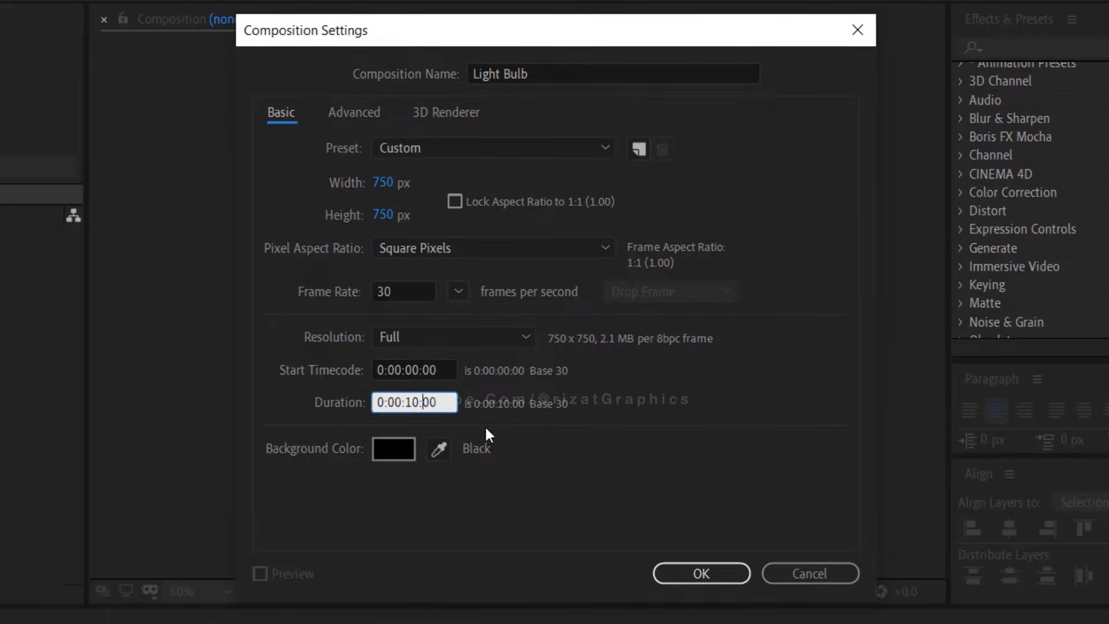
{"action": "key", "text": "BackSpace"}
{"action": "key", "text": "BackSpace"}
{"action": "key", "text": "BackSpace"}
{"action": "type", "text": "02"}
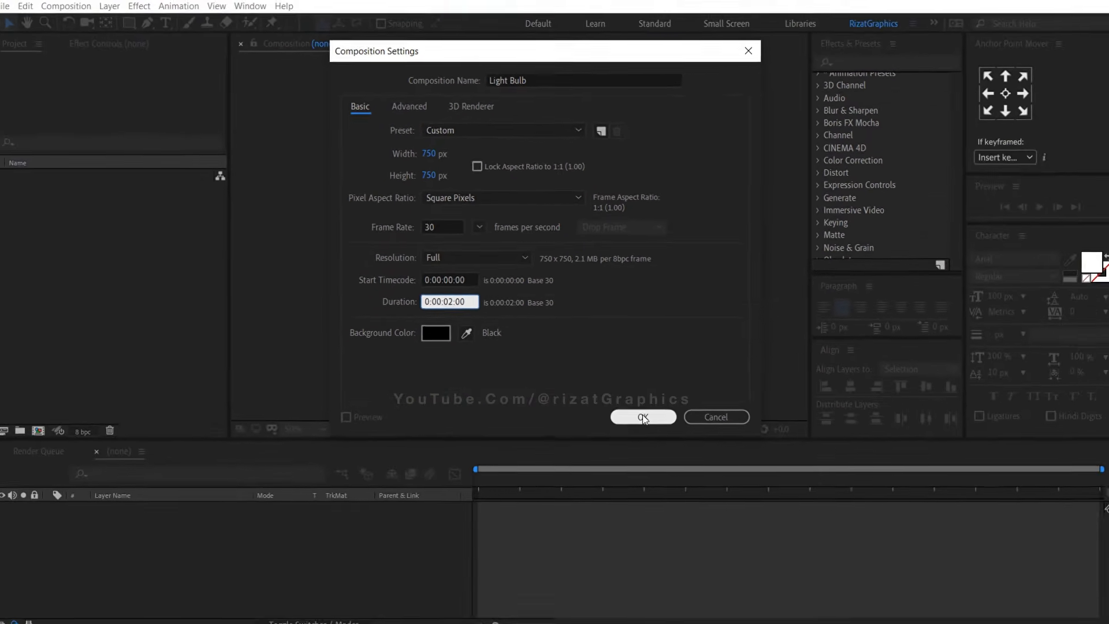
{"action": "left_click", "coordinate": [641, 412]}
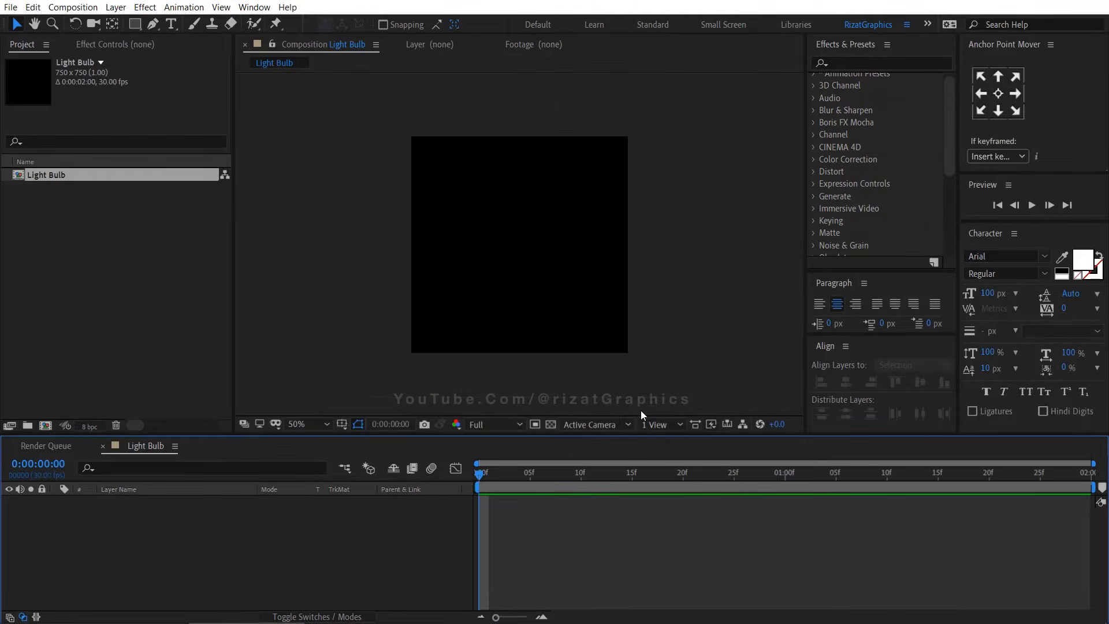
Import the Bulb Illustrator file as footage with merged layers
{"action": "left_click", "coordinate": [10, 7]}
{"action": "mouse_move", "coordinate": [92, 193]}
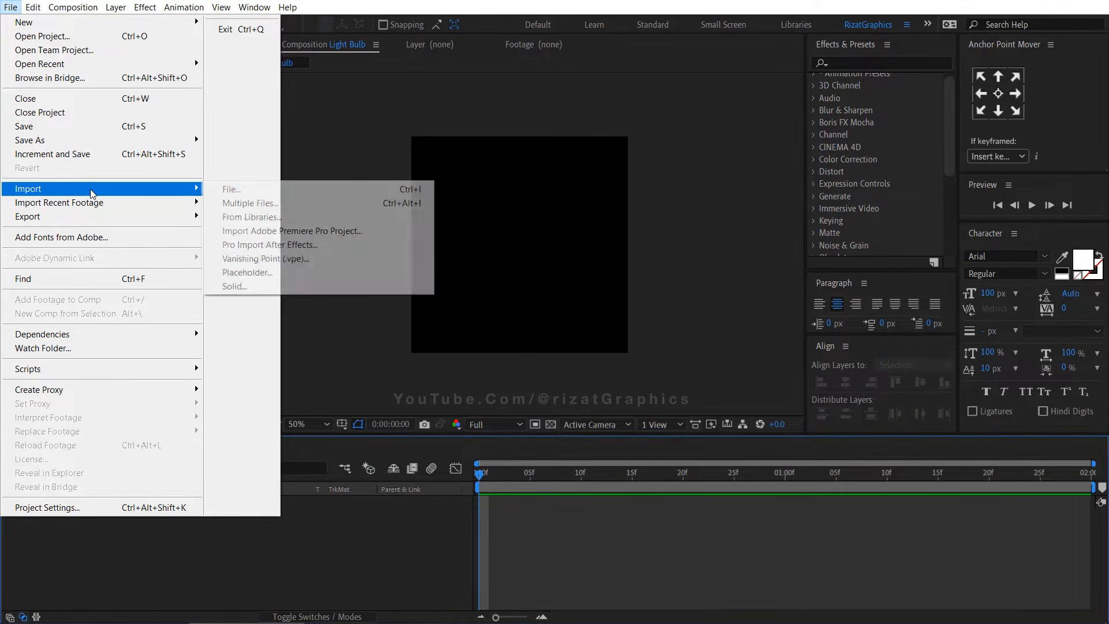
{"action": "left_click", "coordinate": [263, 190]}
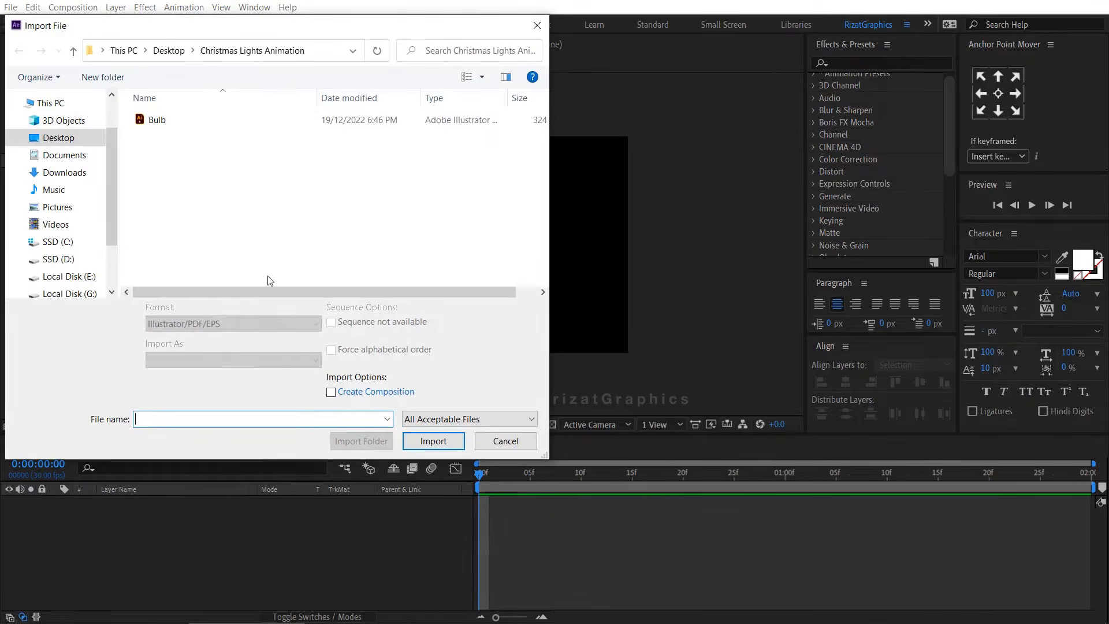
{"action": "left_click", "coordinate": [205, 123]}
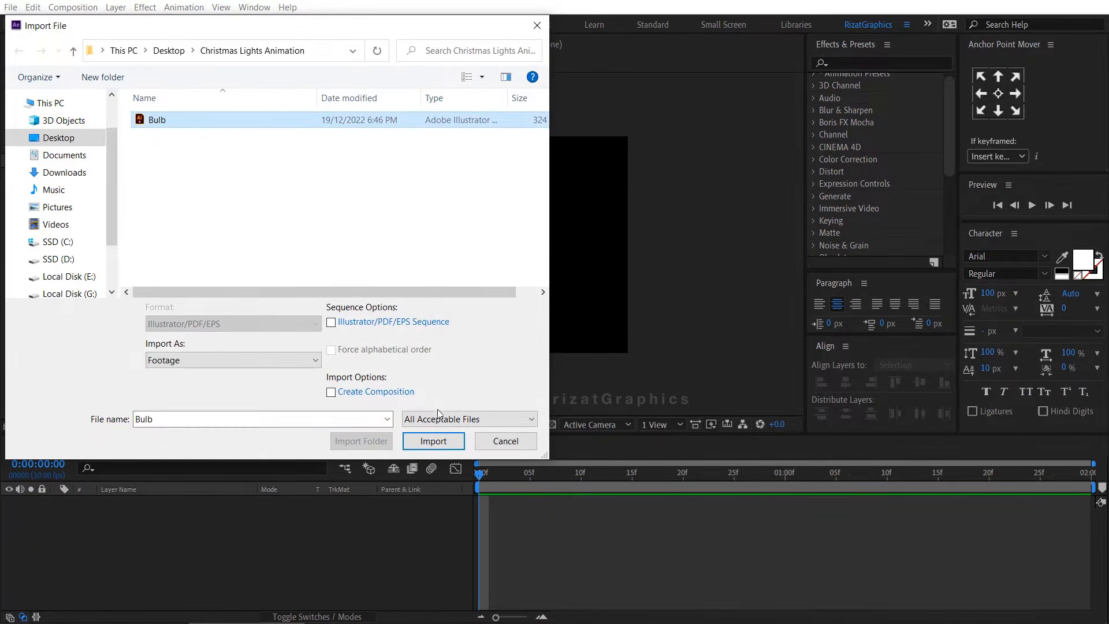
{"action": "left_click", "coordinate": [434, 440]}
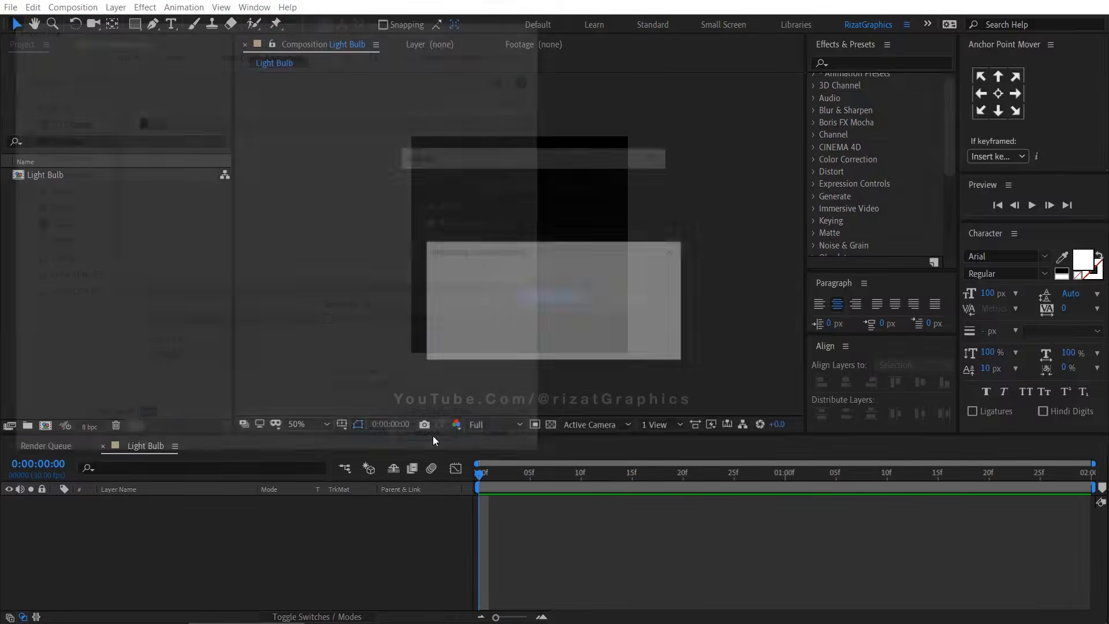
{"action": "left_click", "coordinate": [549, 186]}
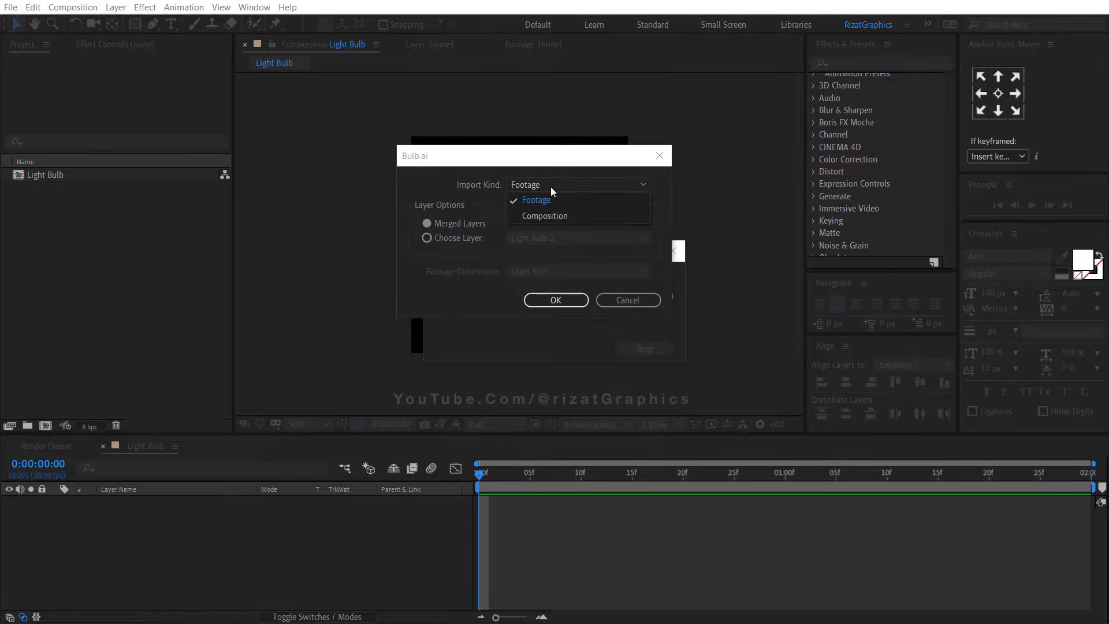
{"action": "left_click", "coordinate": [554, 196]}
{"action": "left_click", "coordinate": [475, 223]}
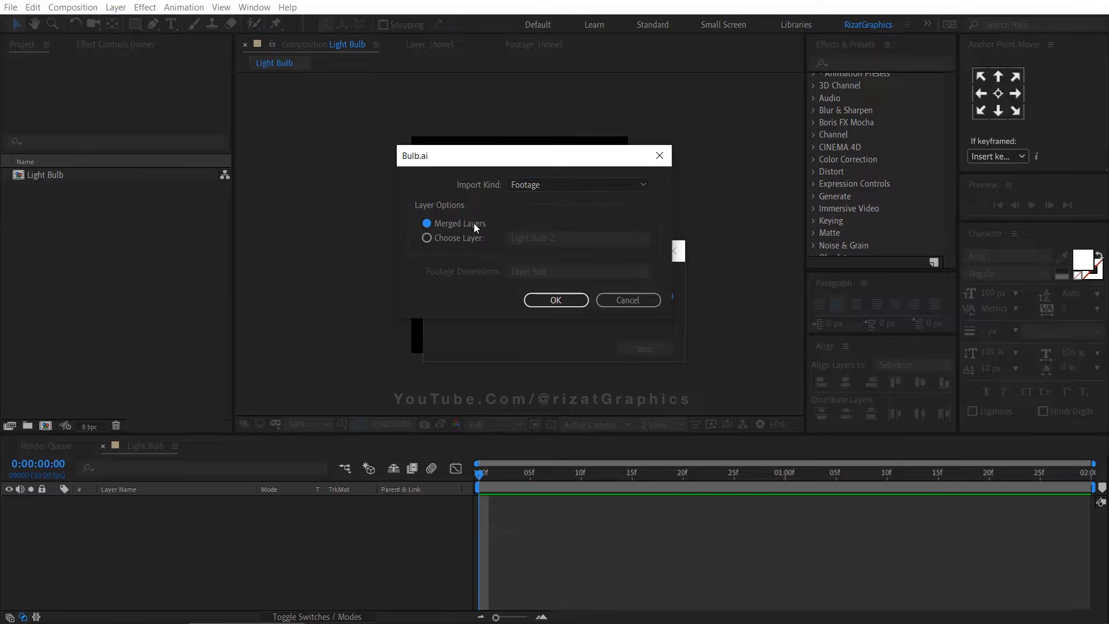
{"action": "left_click", "coordinate": [555, 300]}
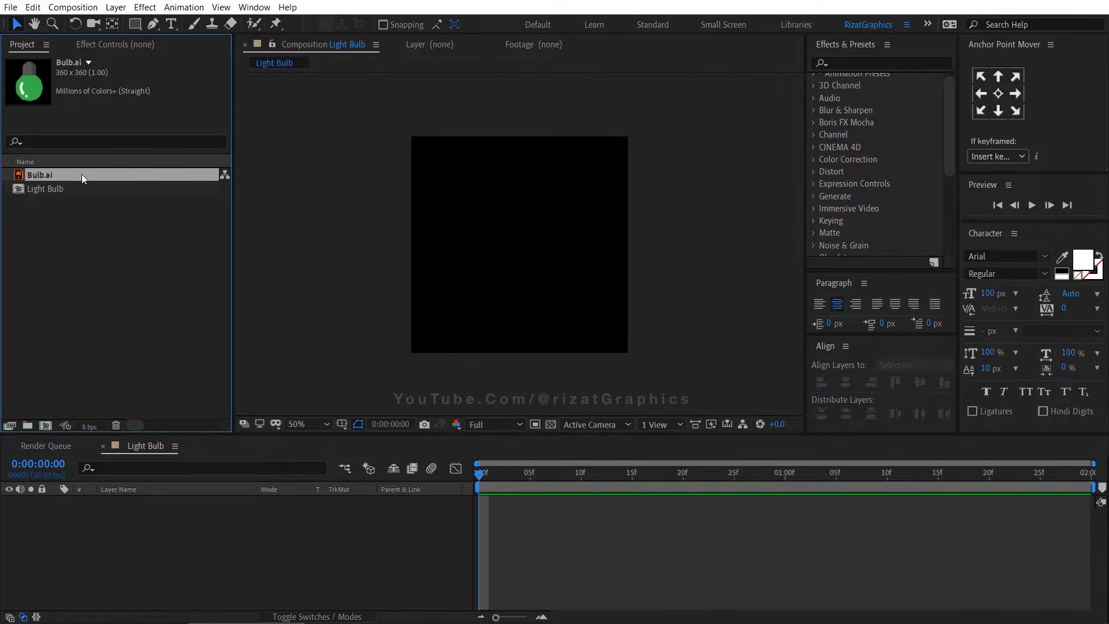
Add Bulb.ai to the composition and create shapes from its vector layer
{"action": "left_click_drag", "start_coordinate": [120, 418], "coordinate": [121, 504]}
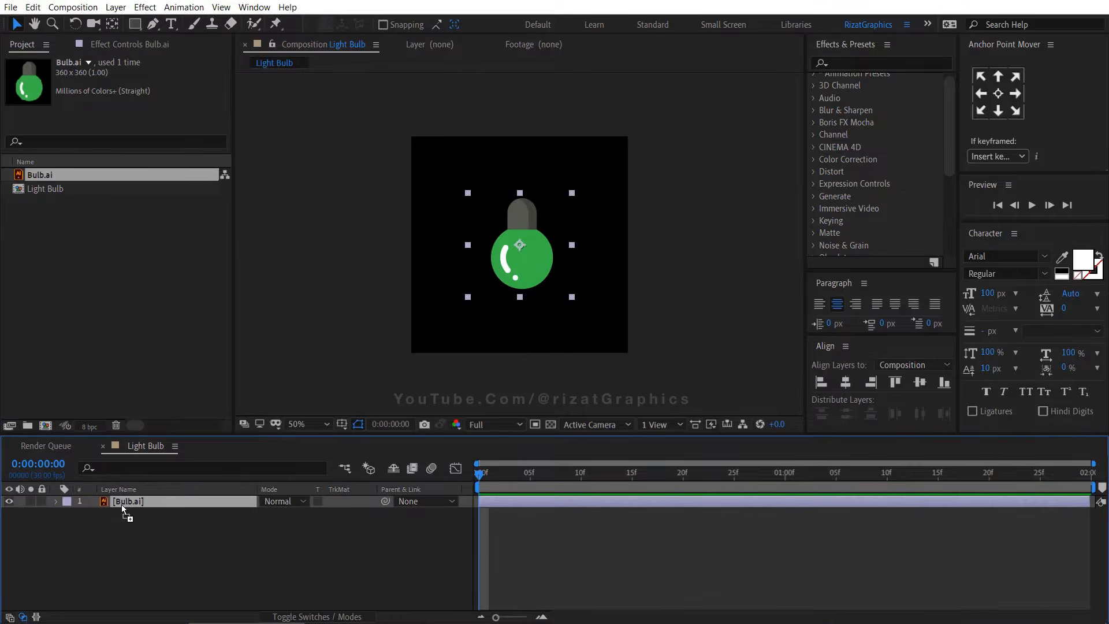
{"action": "right_click", "coordinate": [145, 501]}
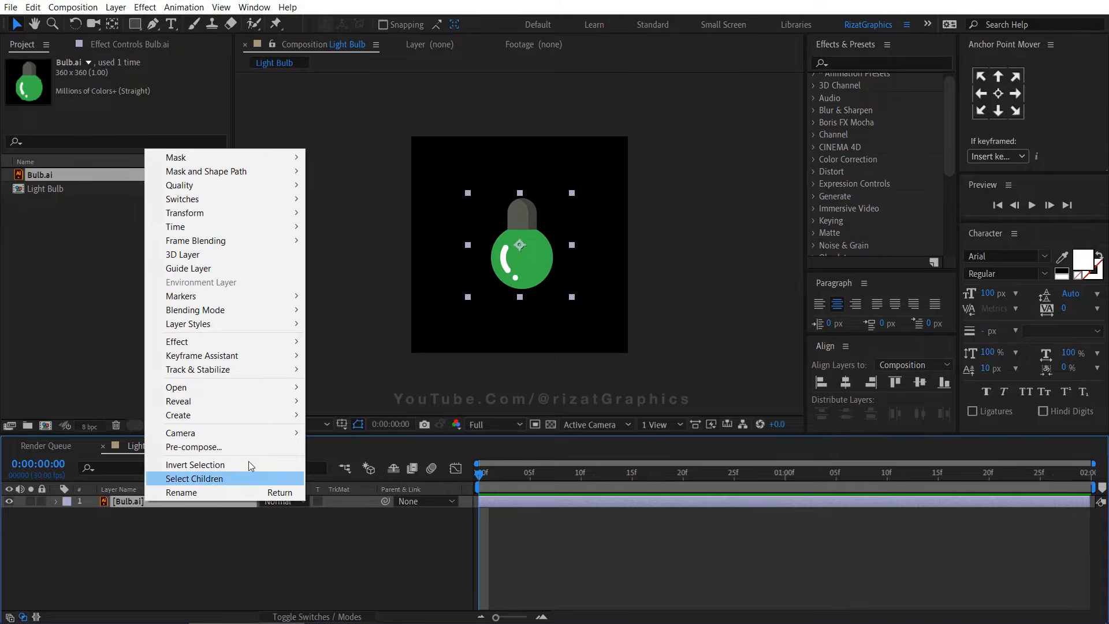
{"action": "mouse_move", "coordinate": [265, 415]}
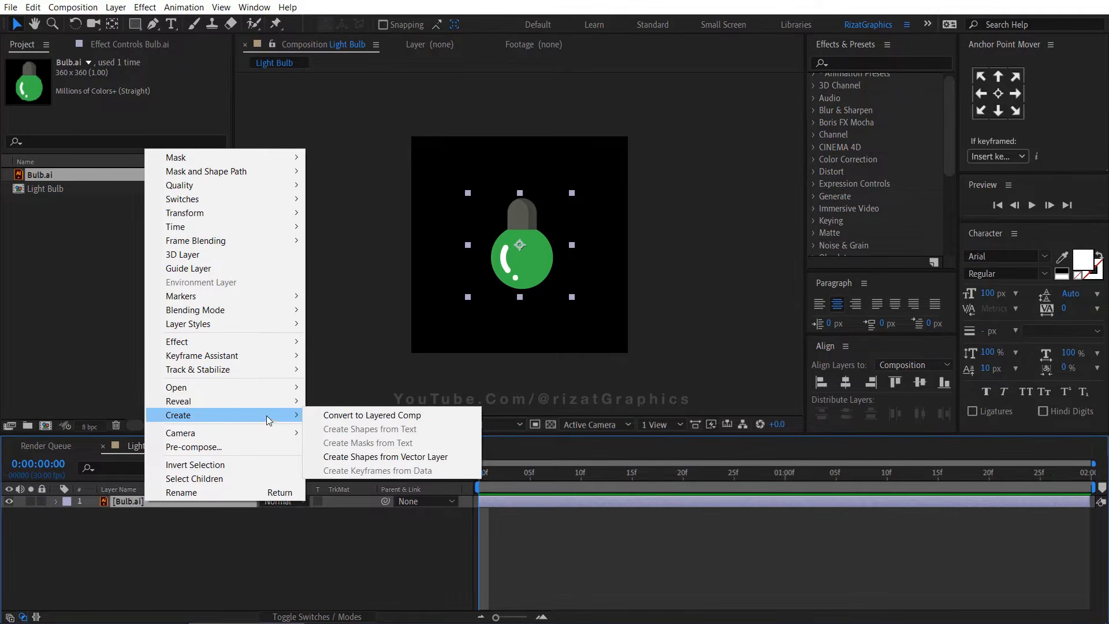
{"action": "left_click", "coordinate": [461, 452]}
Delete the original Bulb.ai layer and duplicate the Bulb Outlines shape layer
{"action": "left_click", "coordinate": [183, 515]}
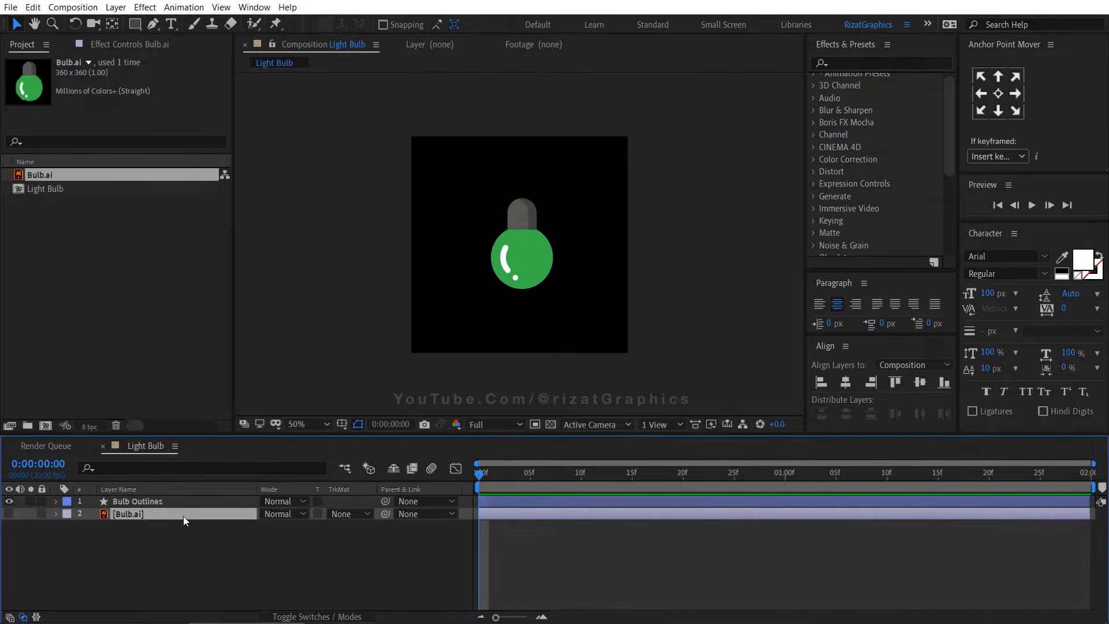
{"action": "key", "text": "Delete"}
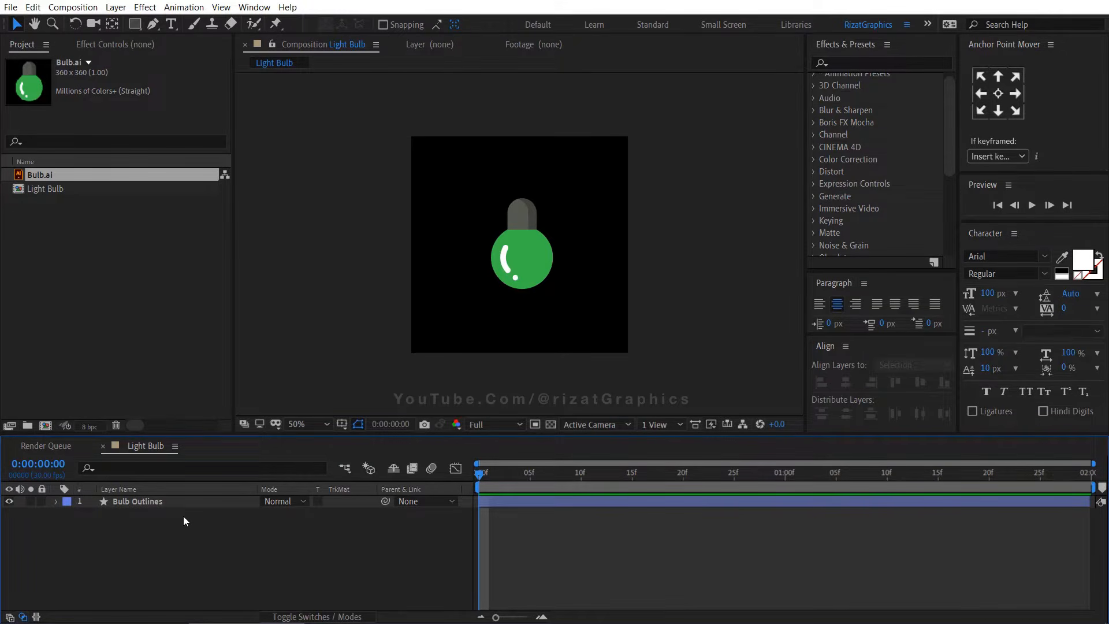
{"action": "left_click", "coordinate": [123, 503]}
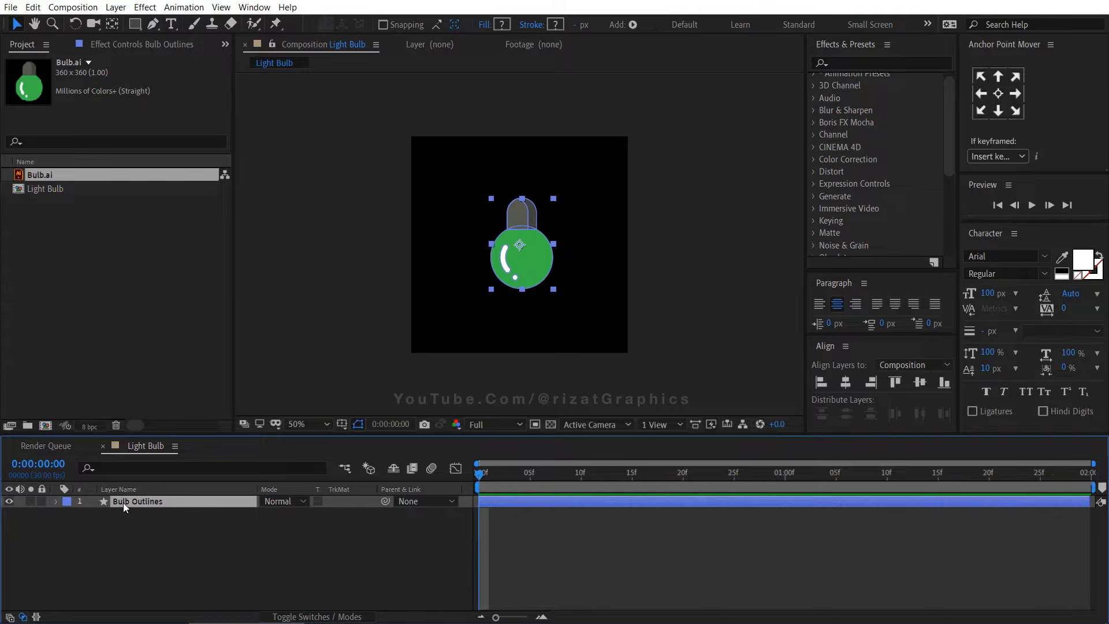
{"action": "key", "text": "ctrl+d"}
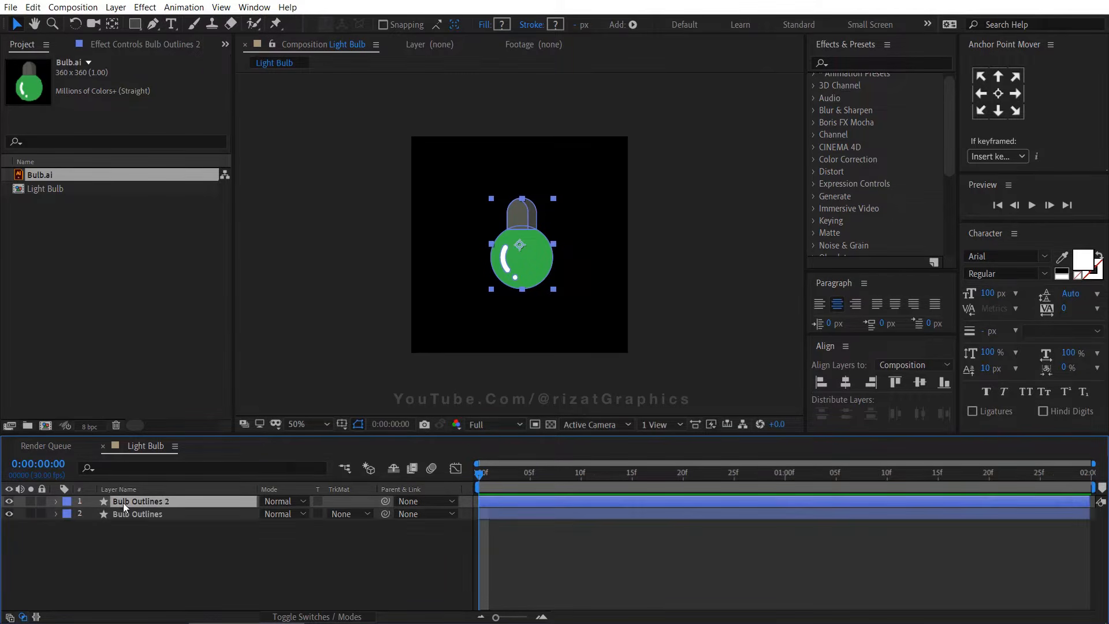
Hide Bulb Outlines and delete Group 5, the green globe, from the contents of Bulb Outlines 2
{"action": "left_click", "coordinate": [116, 532]}
{"action": "left_click", "coordinate": [9, 514]}
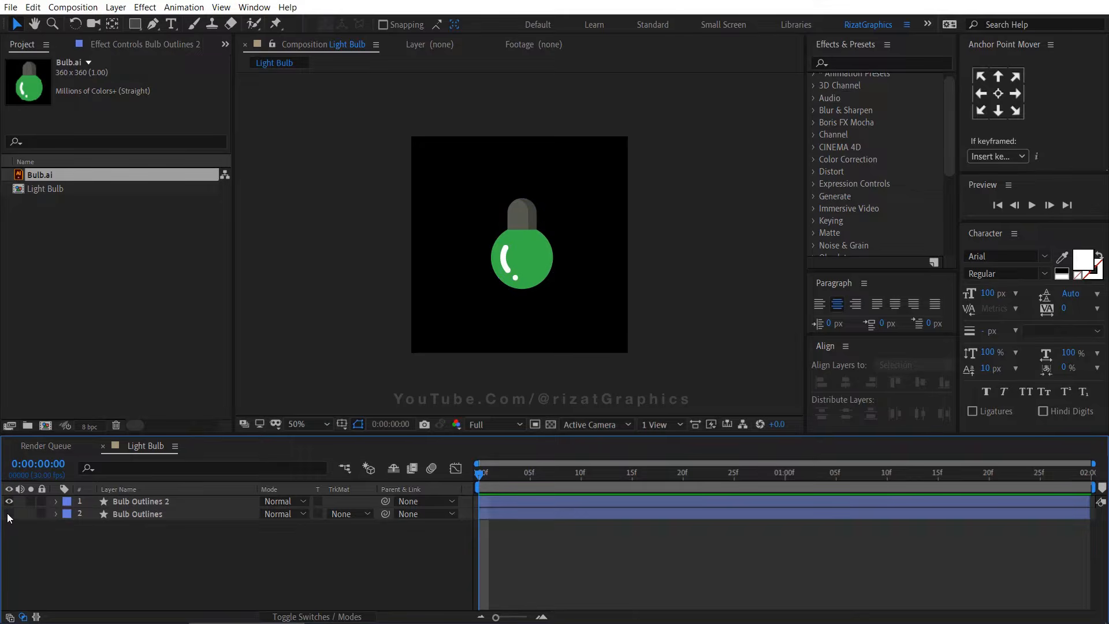
{"action": "left_click", "coordinate": [56, 501]}
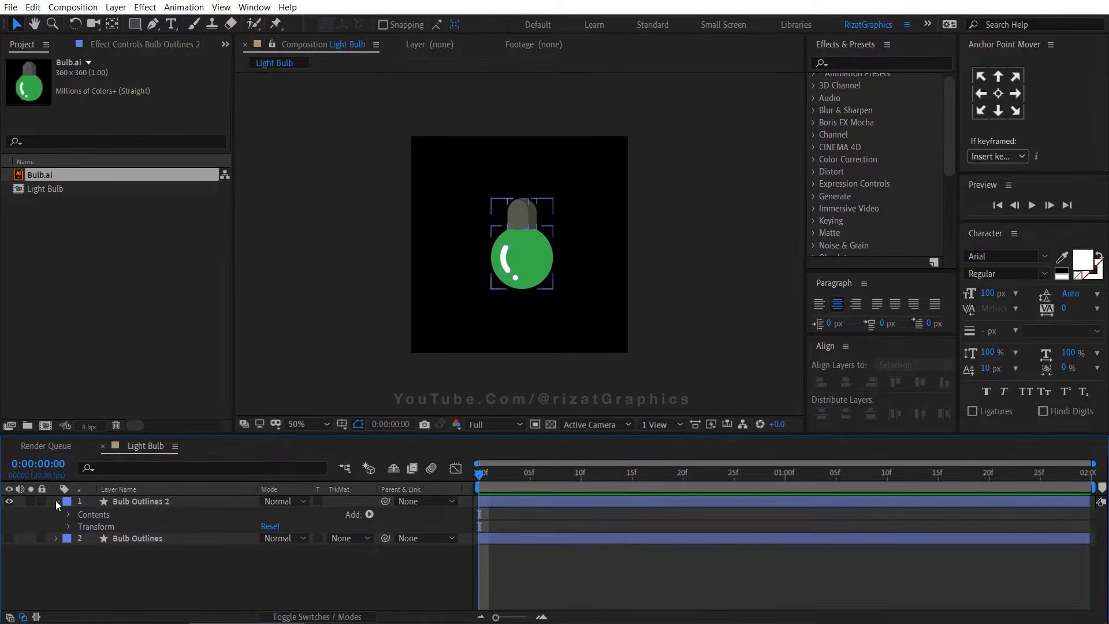
{"action": "left_click", "coordinate": [69, 514]}
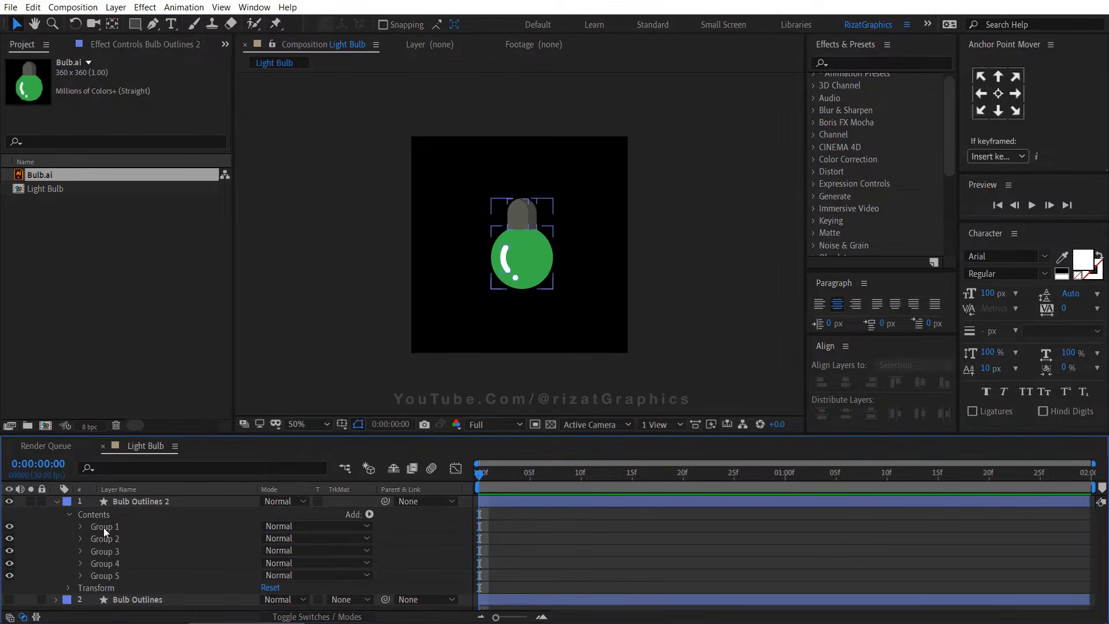
{"action": "left_click", "coordinate": [109, 575]}
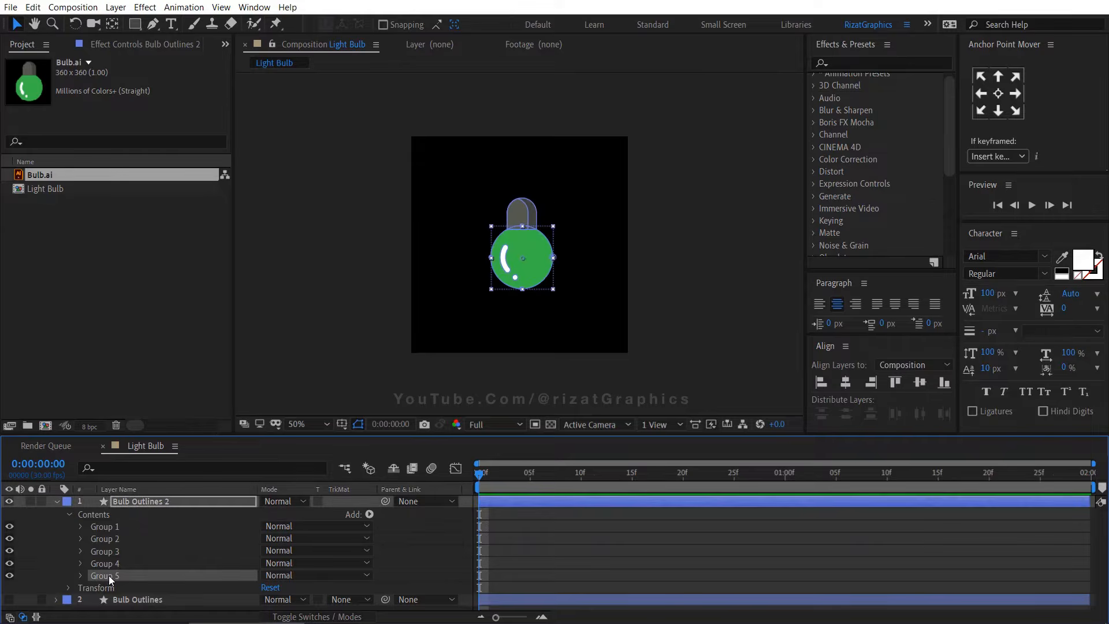
{"action": "left_click", "coordinate": [9, 575]}
{"action": "left_click", "coordinate": [9, 576]}
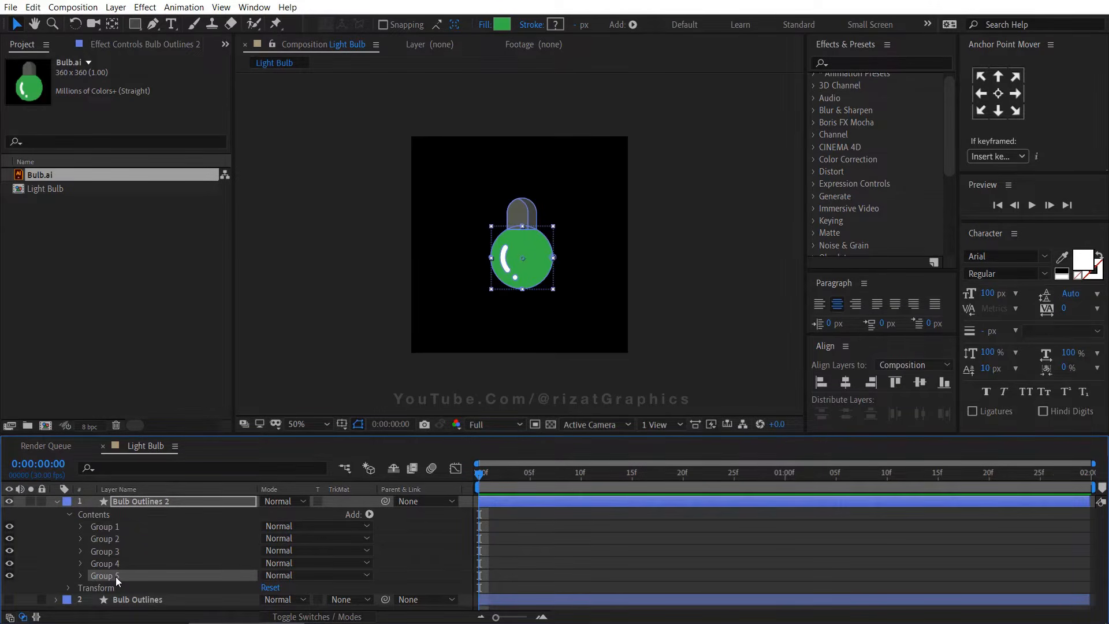
{"action": "key", "text": "Delete"}
In Bulb Outlines, delete Groups 1 to 4 so only the green globe group remains
{"action": "left_click", "coordinate": [56, 501]}
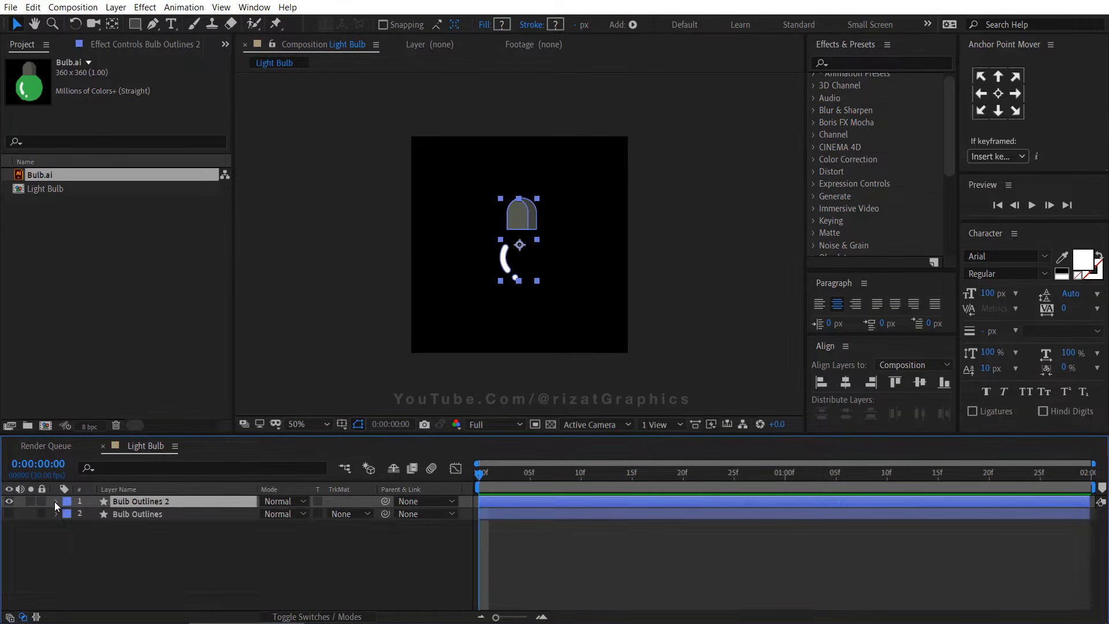
{"action": "left_click", "coordinate": [11, 500]}
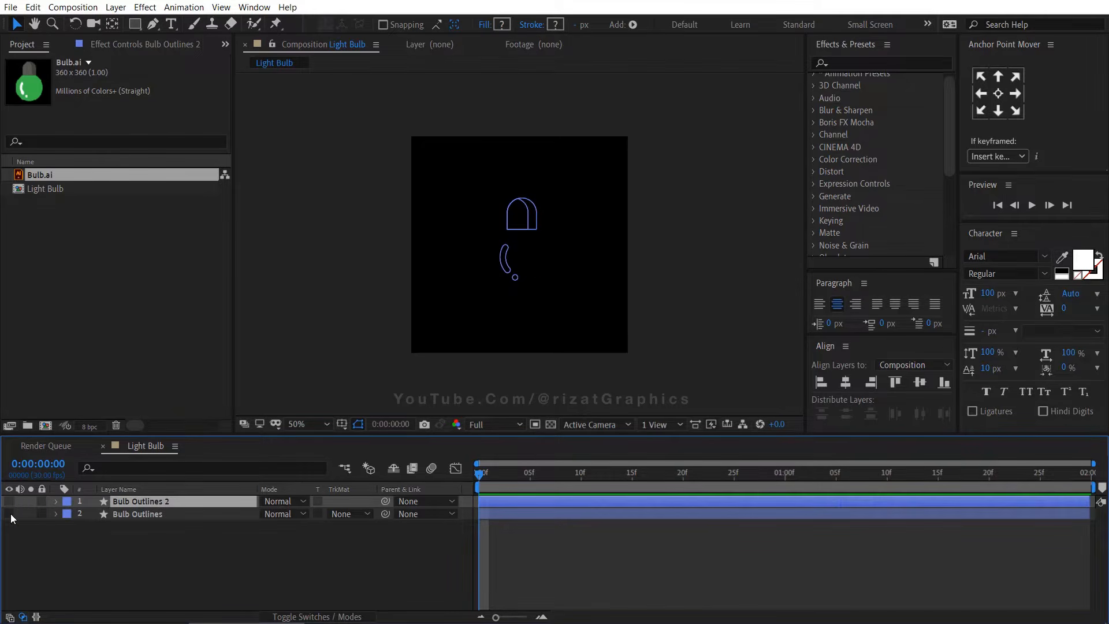
{"action": "left_click", "coordinate": [10, 513]}
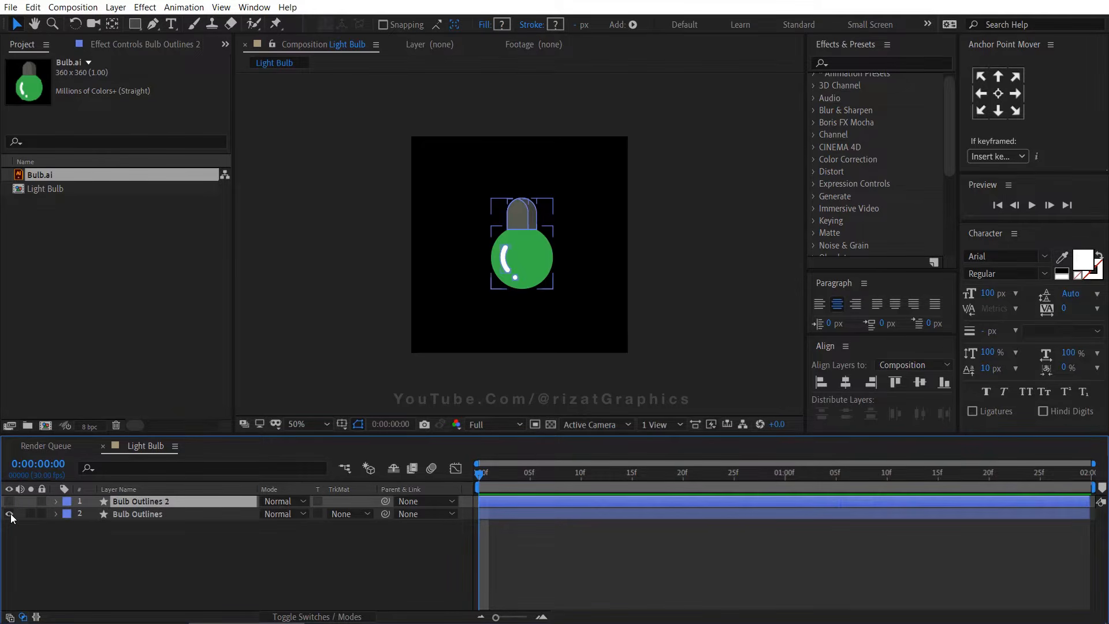
{"action": "left_click", "coordinate": [57, 514]}
{"action": "left_click", "coordinate": [68, 526]}
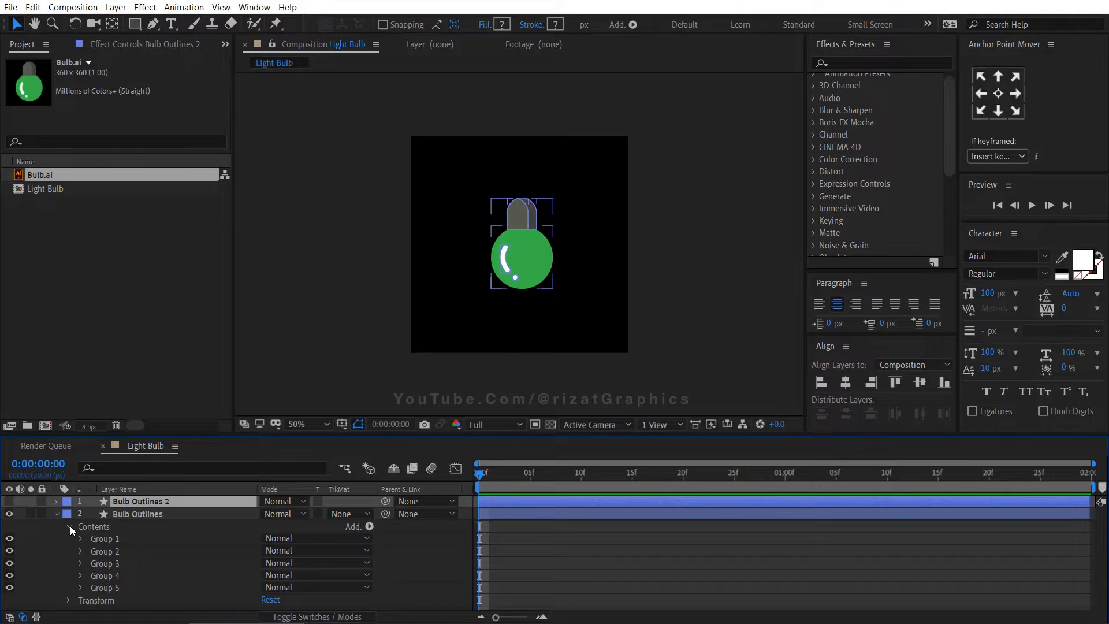
{"action": "left_click", "coordinate": [103, 539]}
{"action": "left_click", "coordinate": [110, 574], "text": "shift"}
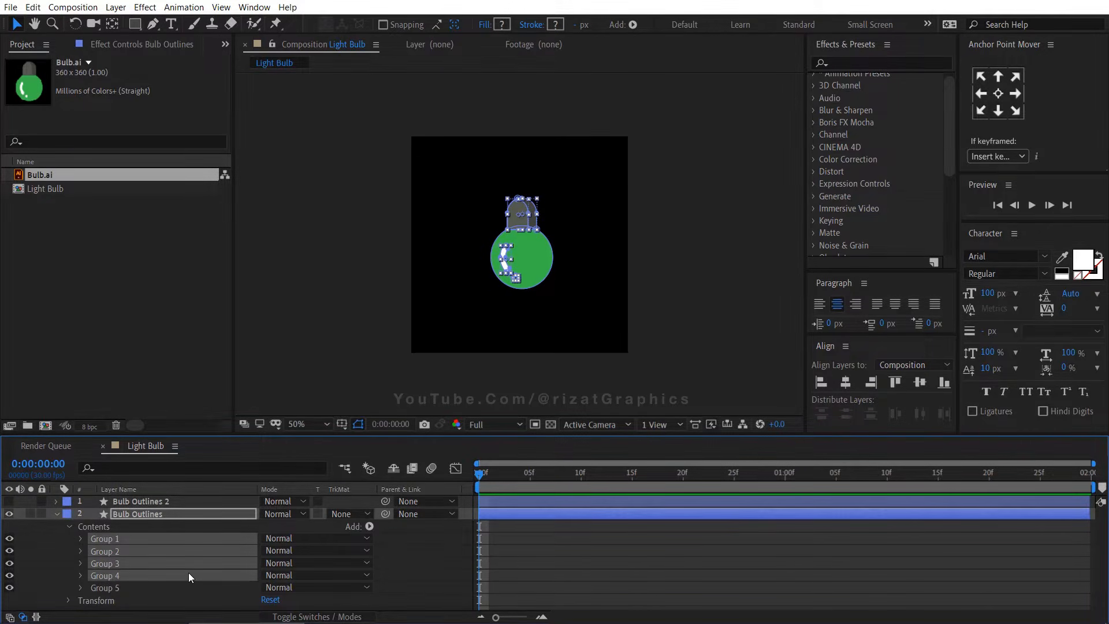
{"action": "key", "text": "Delete"}
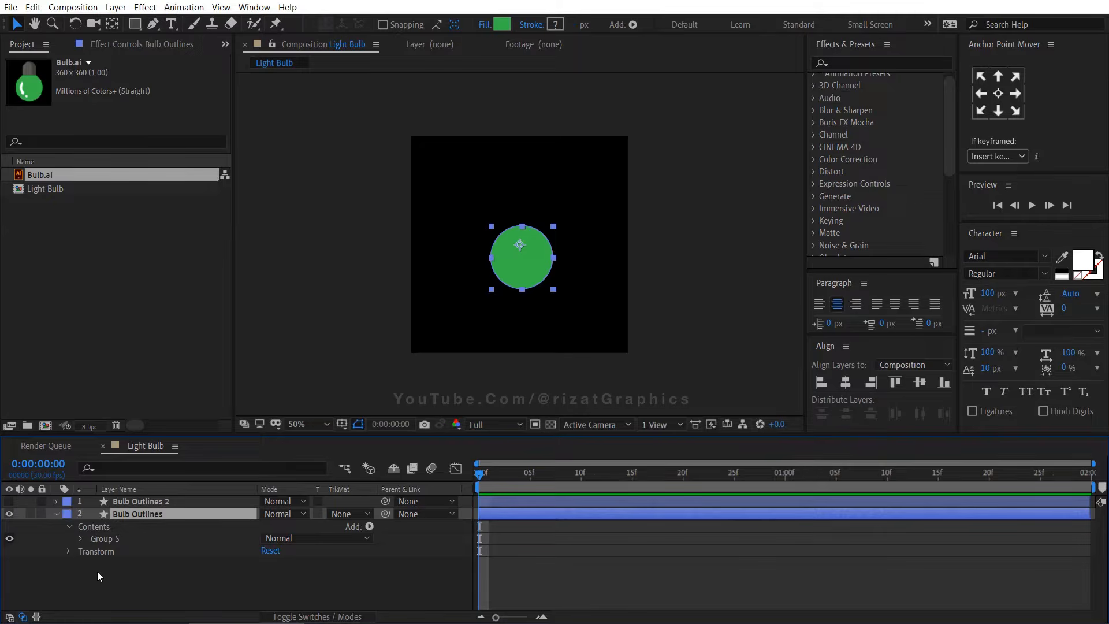
Collapse the layer contents and make both shape layers visible again
{"action": "left_click", "coordinate": [57, 514]}
{"action": "left_click", "coordinate": [53, 538]}
{"action": "left_click", "coordinate": [9, 502]}
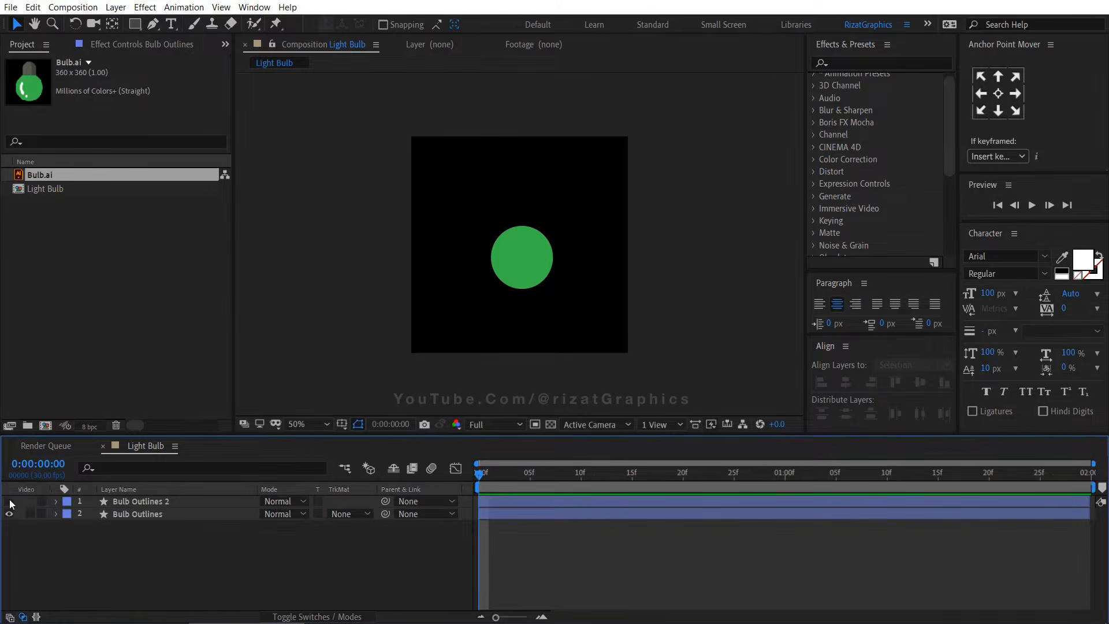
{"action": "left_click", "coordinate": [10, 501]}
{"action": "left_click", "coordinate": [10, 501]}
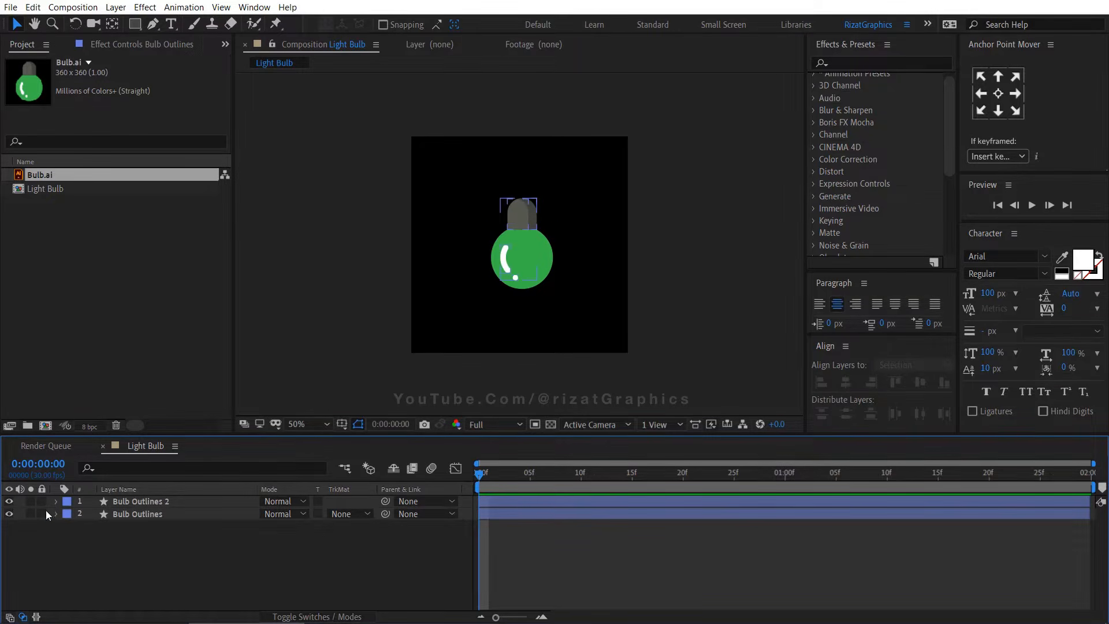
Rename the Bulb Outlines 2 layer to Holder
{"action": "left_click", "coordinate": [176, 501]}
{"action": "key", "text": "Return"}
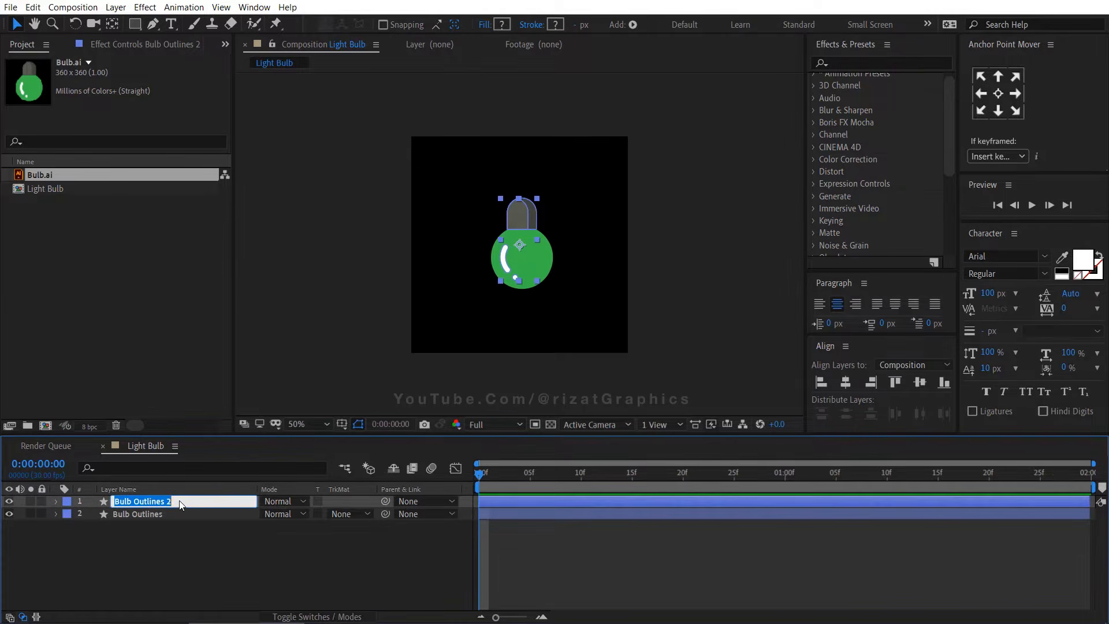
{"action": "type", "text": "Holder"}
{"action": "key", "text": "Return"}
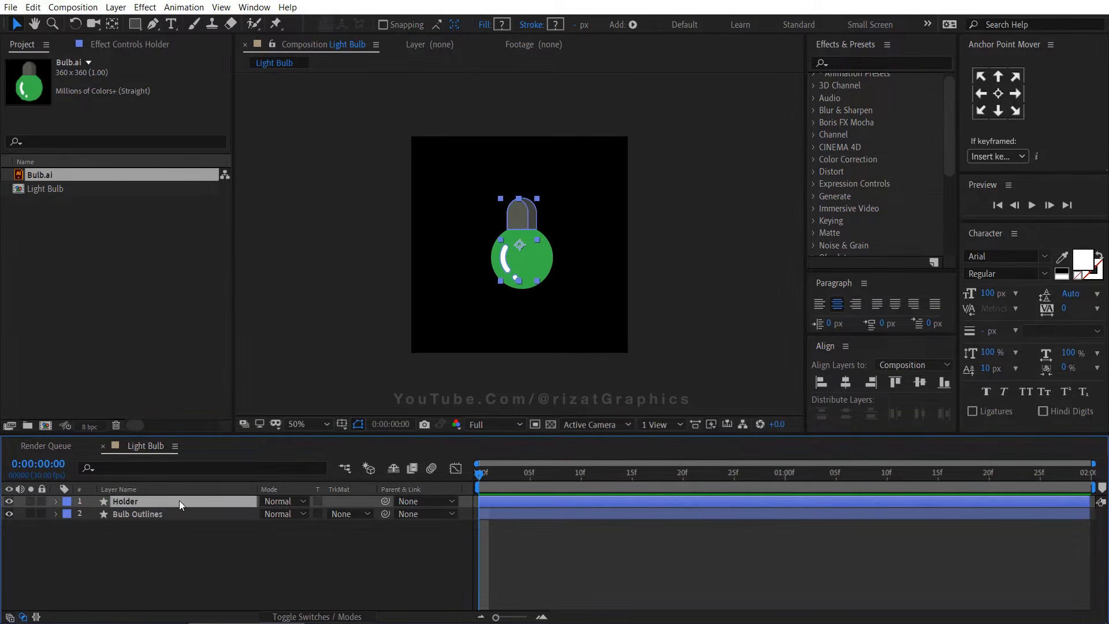
Rename the Bulb Outlines layer to Light Bulb
{"action": "left_click", "coordinate": [171, 514]}
{"action": "key", "text": "Return"}
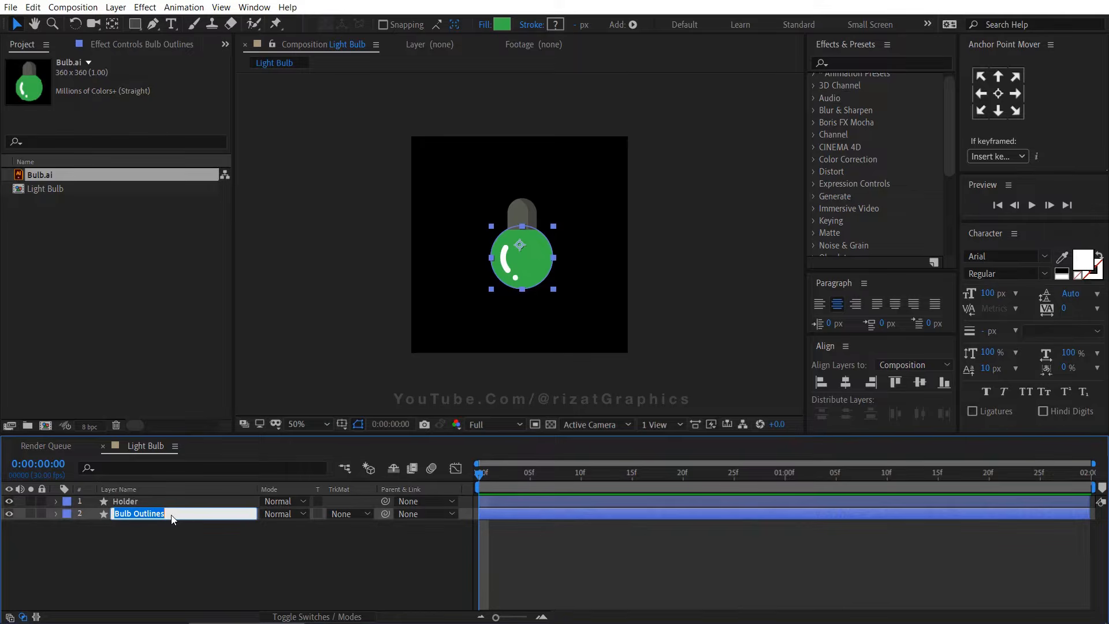
{"action": "type", "text": "Light Bulb"}
{"action": "key", "text": "Return"}
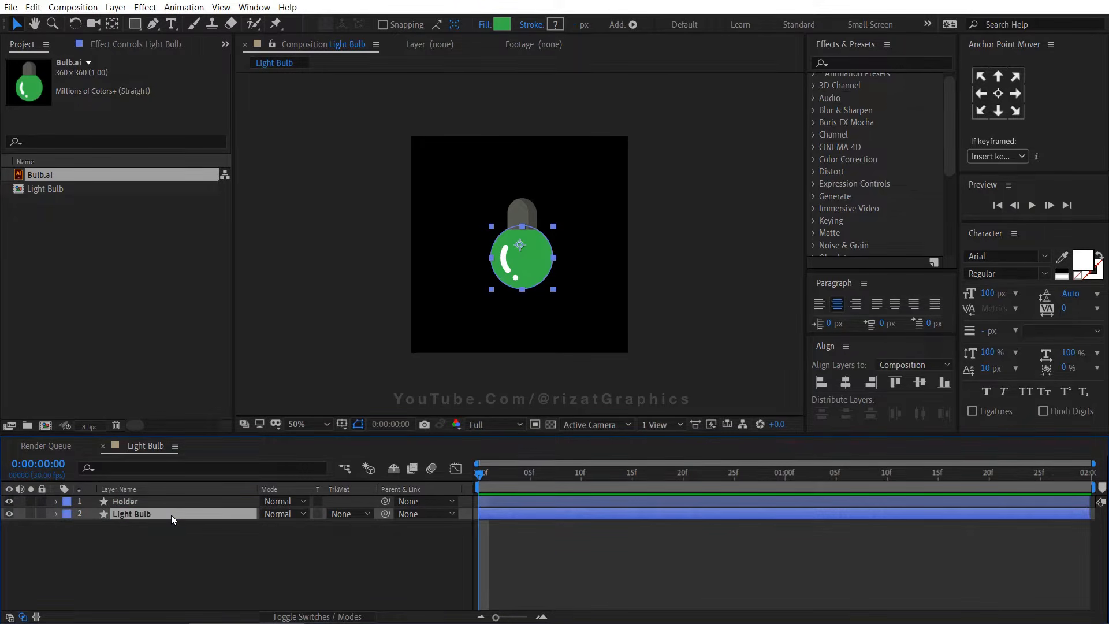
Add a new Null Object layer to the composition
{"action": "left_click", "coordinate": [198, 554]}
{"action": "right_click", "coordinate": [197, 553]}
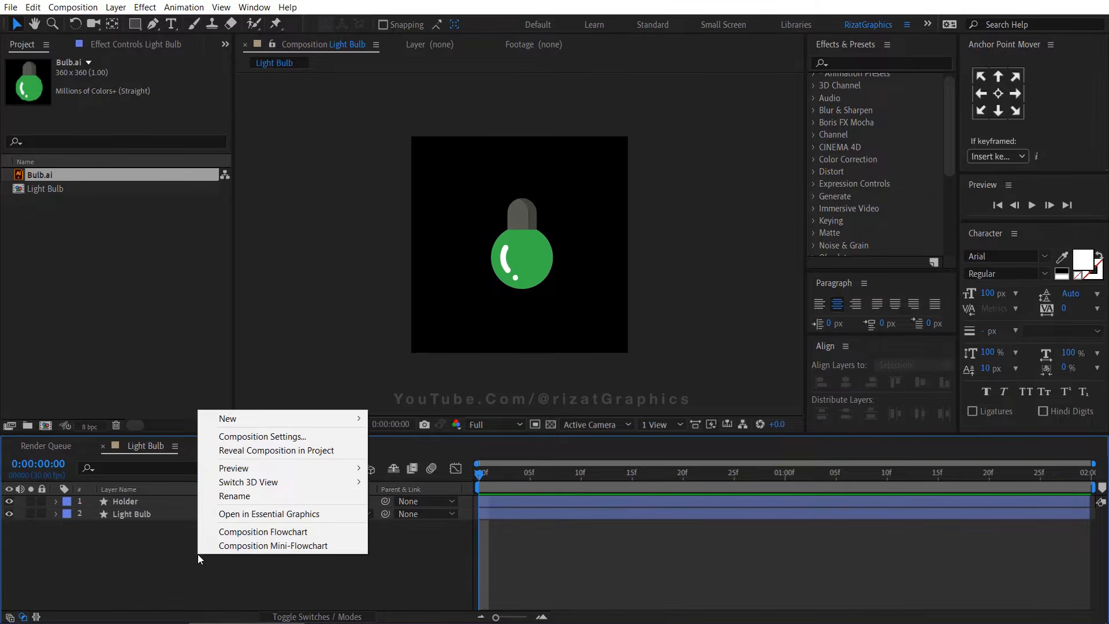
{"action": "mouse_move", "coordinate": [344, 424]}
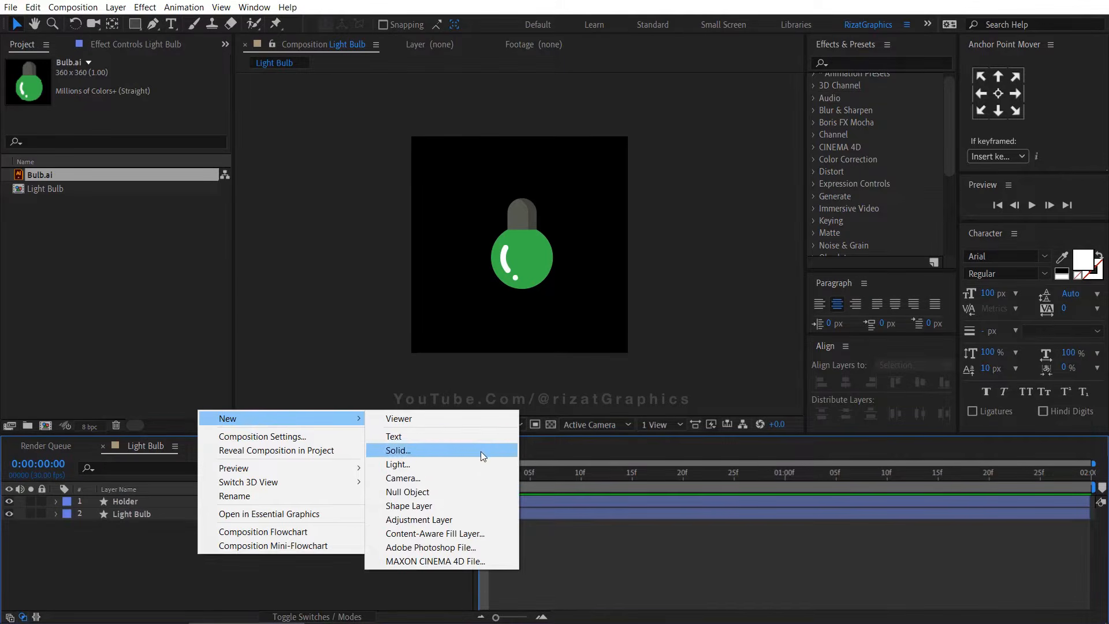
{"action": "left_click", "coordinate": [477, 491]}
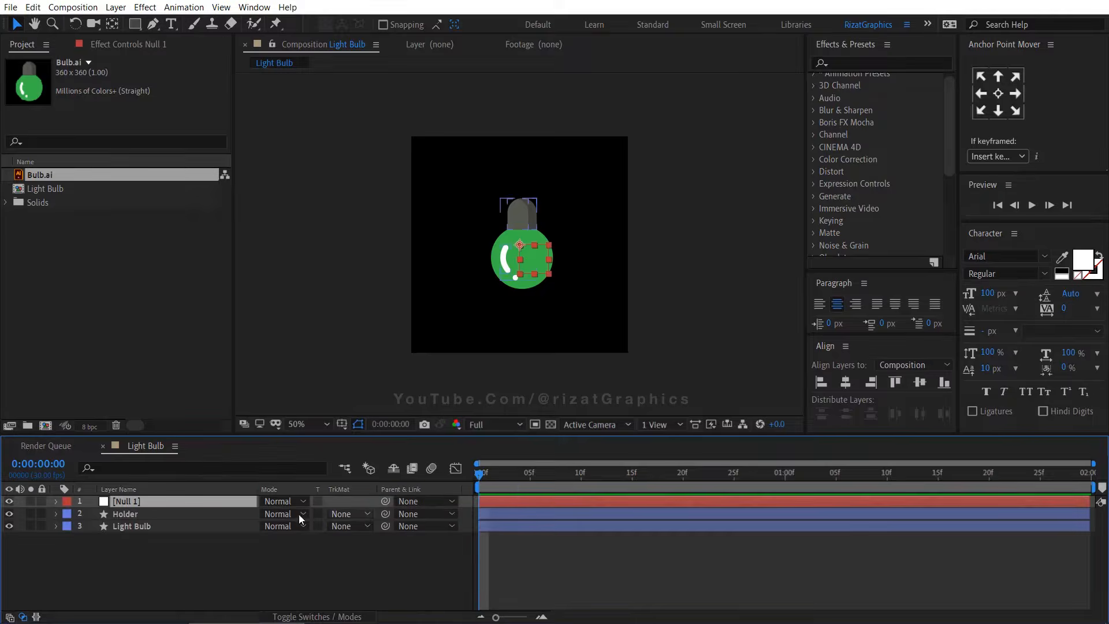
Parent the Holder and Light Bulb layers to Null 1
{"action": "left_click", "coordinate": [175, 513]}
{"action": "left_click", "coordinate": [169, 526], "text": "shift"}
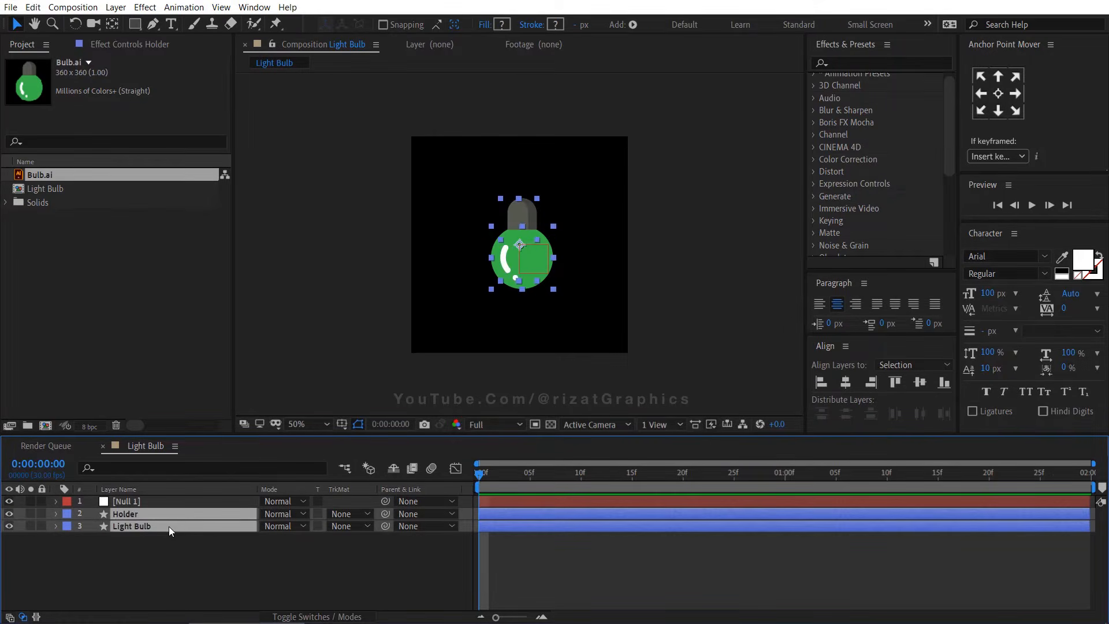
{"action": "left_click_drag", "start_coordinate": [382, 527], "coordinate": [206, 501]}
{"action": "right_click", "coordinate": [436, 490]}
{"action": "mouse_move", "coordinate": [453, 531]}
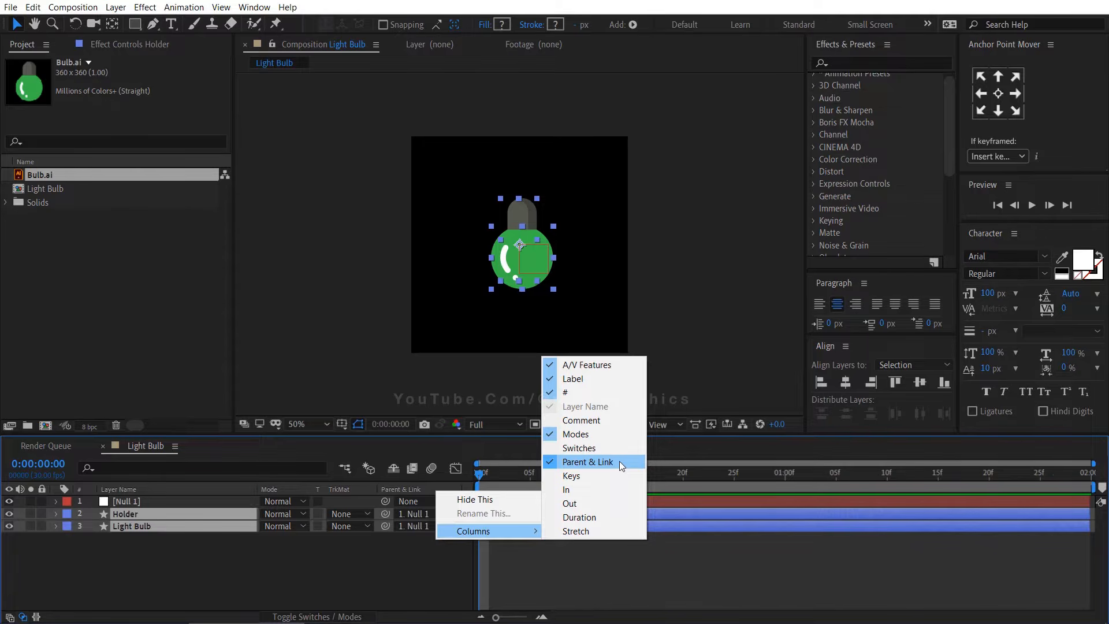
{"action": "left_click", "coordinate": [196, 555]}
Set a colour keyframe at 0 s on the Light Bulb layer's Fill 1 Color with B88610
{"action": "left_click", "coordinate": [137, 528]}
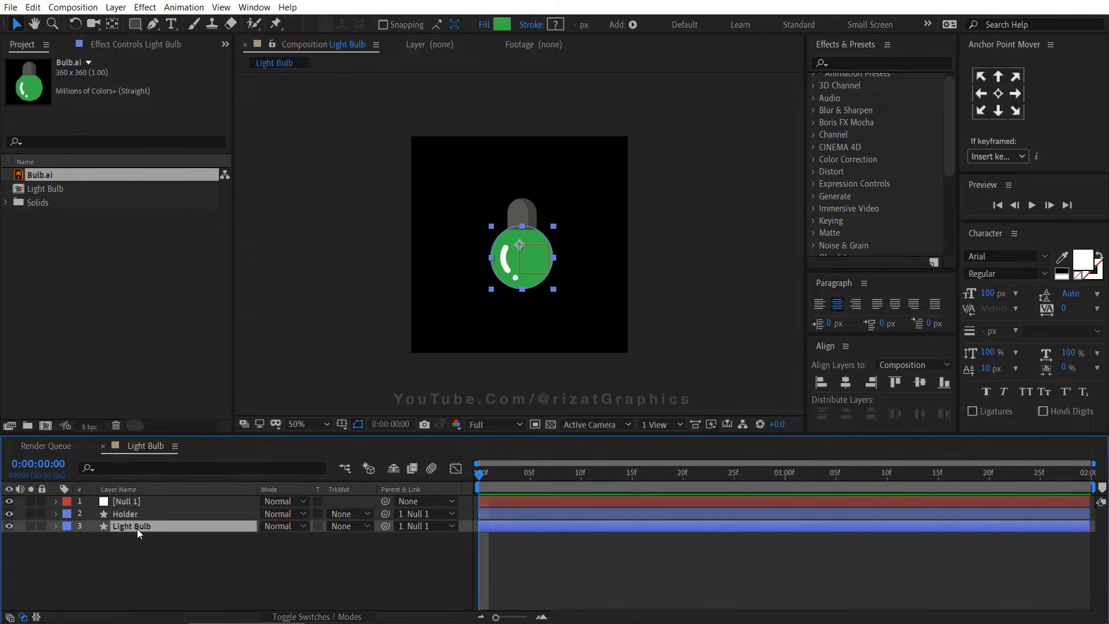
{"action": "left_click", "coordinate": [56, 526]}
{"action": "left_click", "coordinate": [82, 552]}
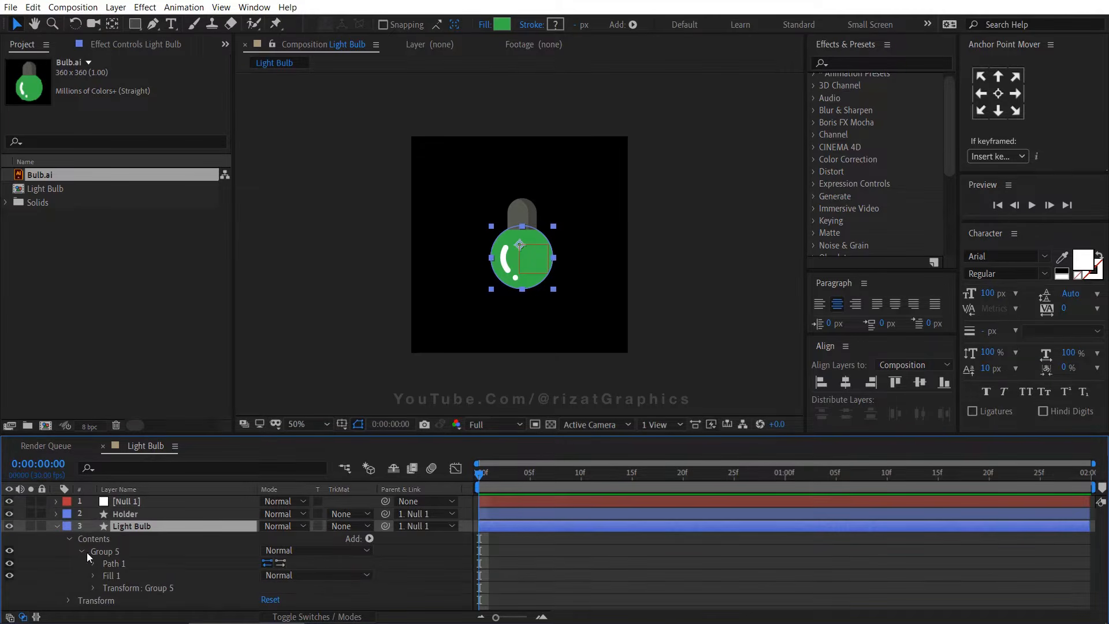
{"action": "left_click", "coordinate": [93, 576]}
{"action": "scroll", "coordinate": [92, 577], "scroll_direction": "down", "scroll_amount": 1}
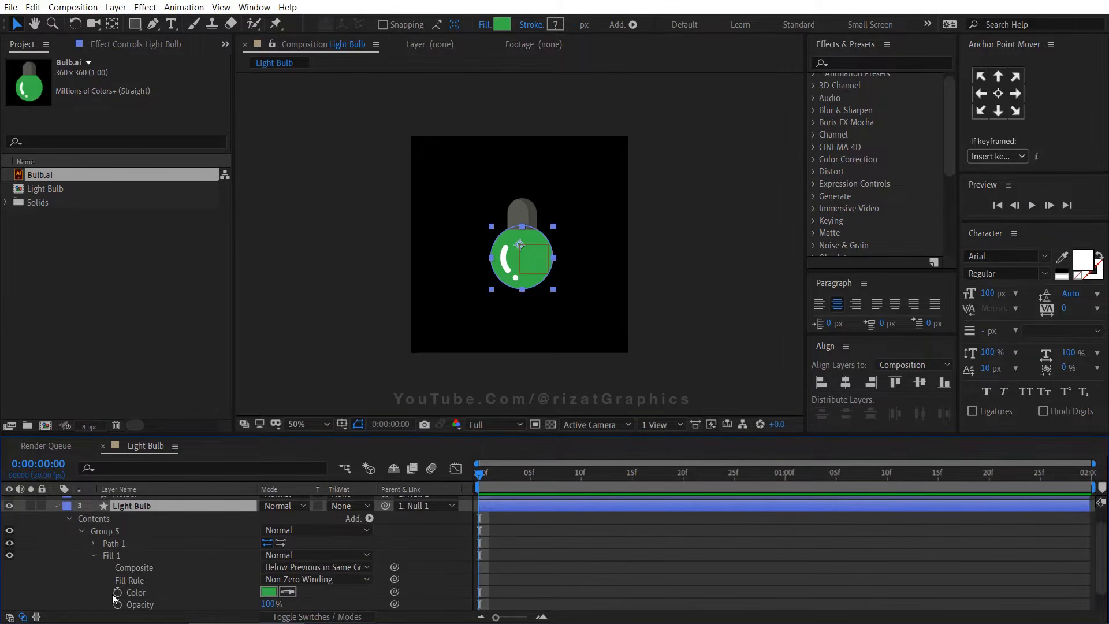
{"action": "left_click", "coordinate": [118, 592]}
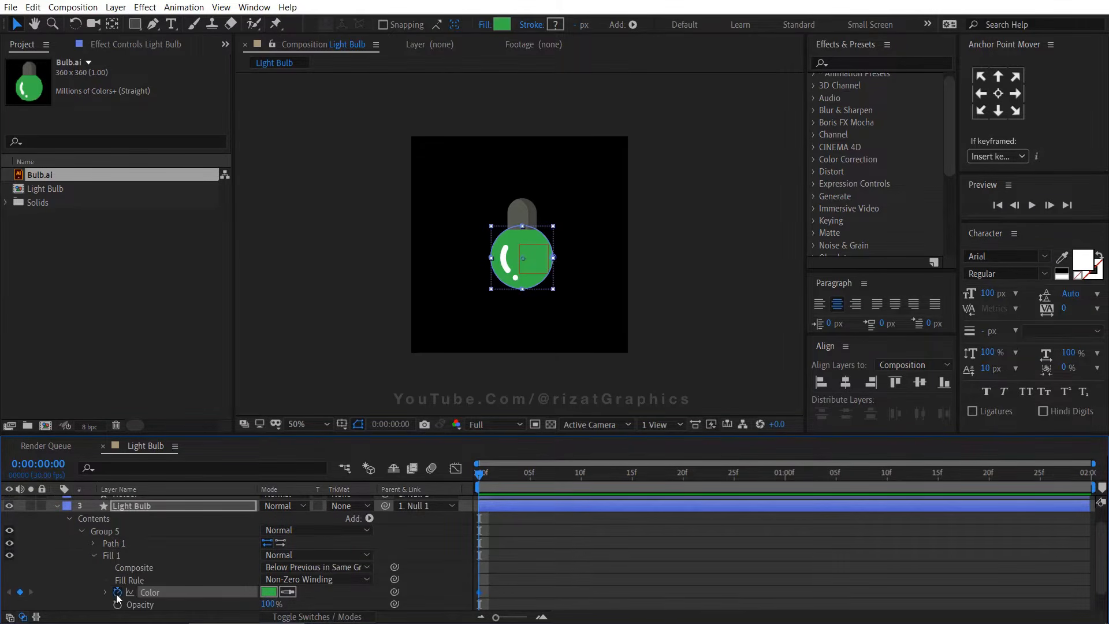
{"action": "left_click", "coordinate": [269, 592]}
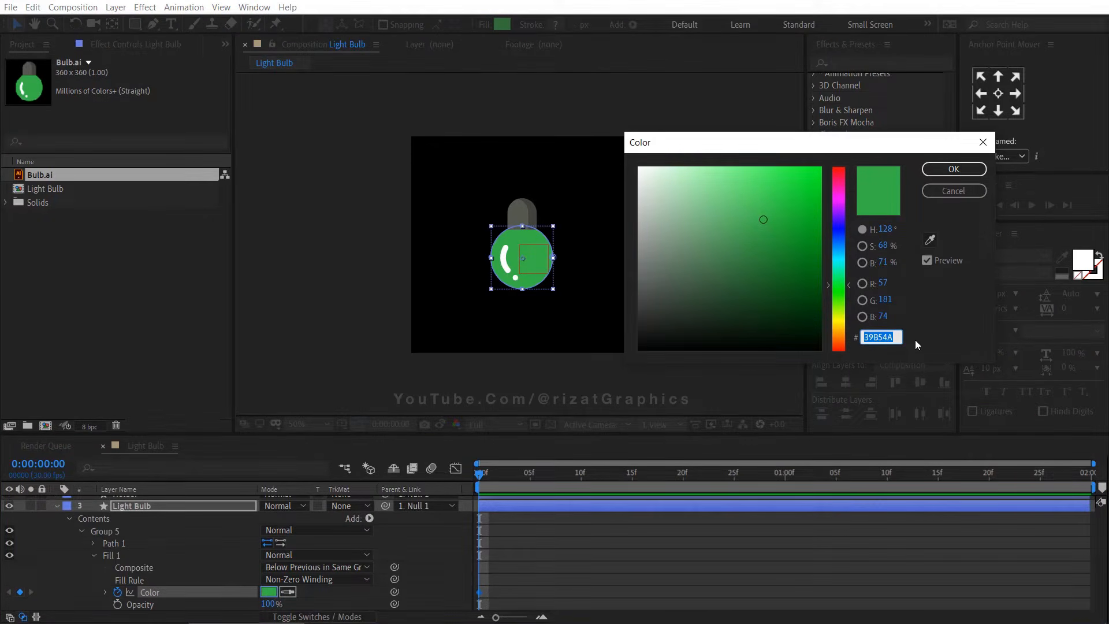
{"action": "type", "text": "B"}
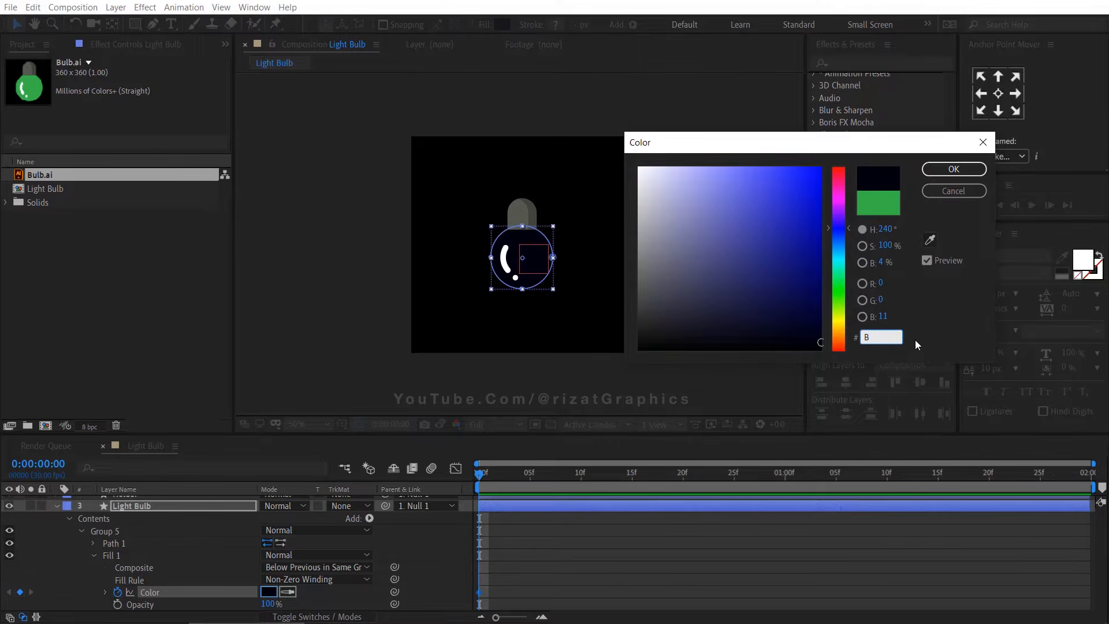
{"action": "type", "text": "88610"}
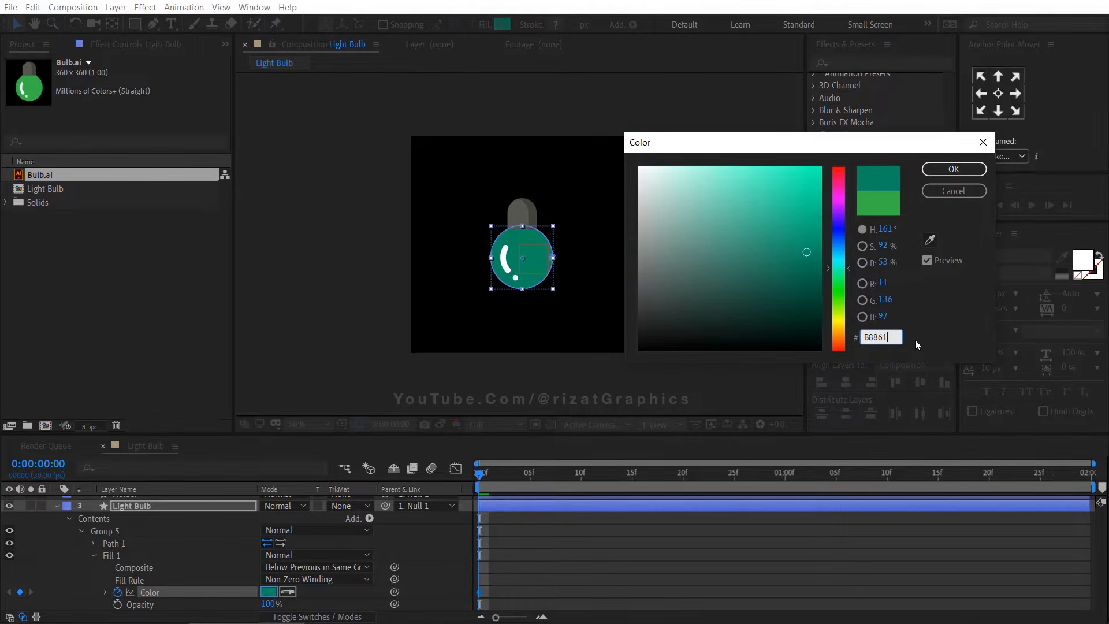
{"action": "left_click", "coordinate": [950, 172]}
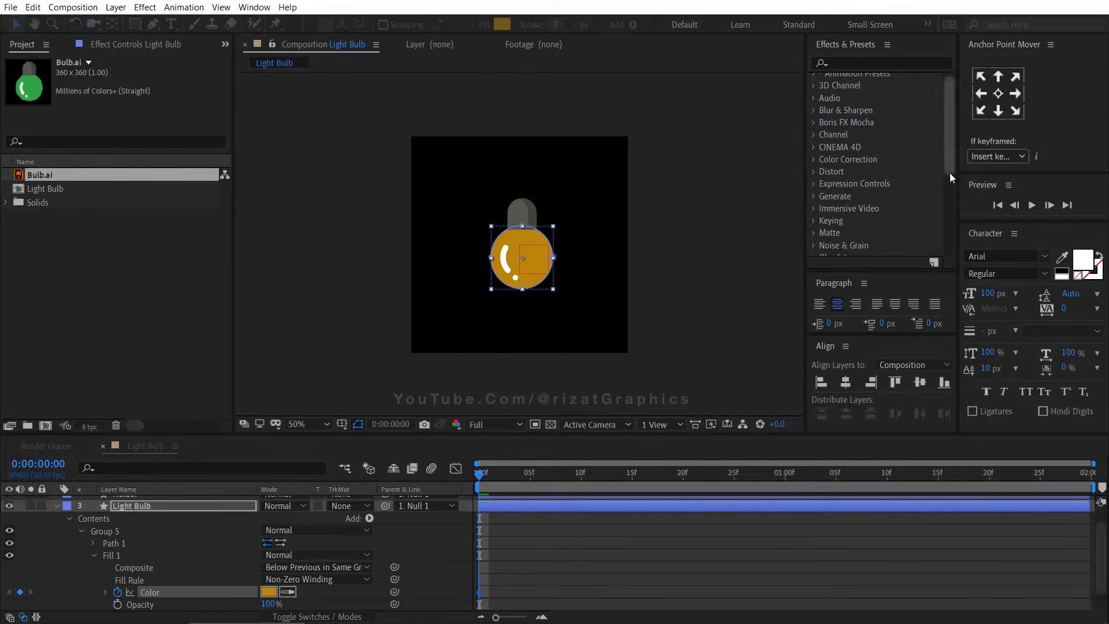
At 1 second, set the Light Bulb layer's fill colour to FFE667
{"action": "left_click", "coordinate": [785, 474]}
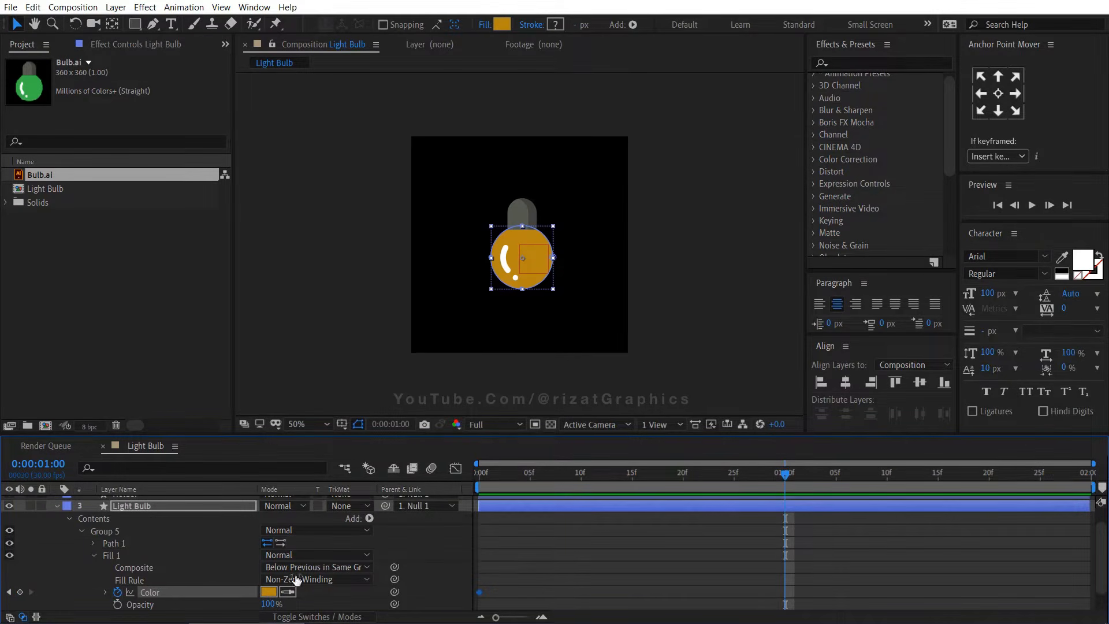
{"action": "left_click", "coordinate": [269, 592]}
{"action": "type", "text": "0B8861"}
{"action": "double_click", "coordinate": [899, 337]}
{"action": "type", "text": "FFE667"}
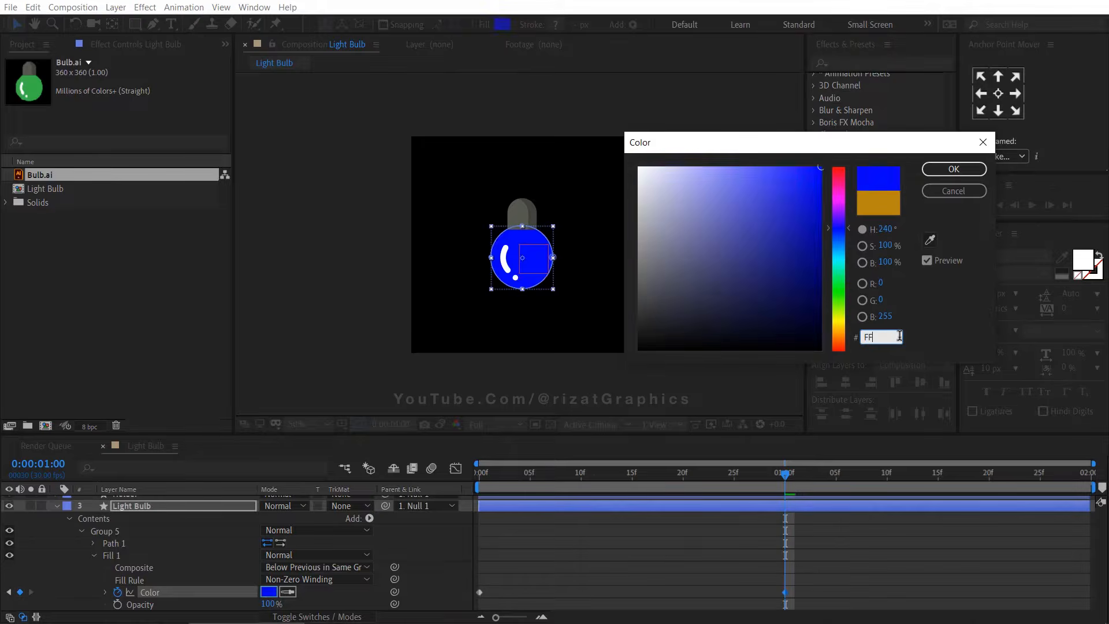
{"action": "left_click", "coordinate": [954, 169]}
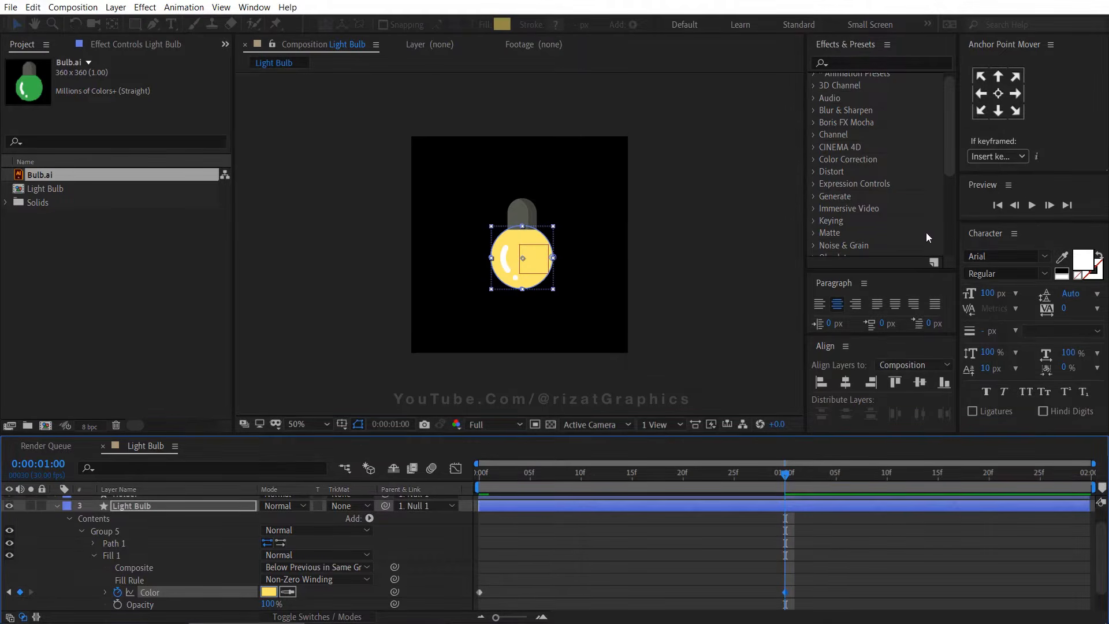
Copy the first colour keyframe and paste it at 0:00:01:29
{"action": "left_click_drag", "start_coordinate": [487, 585], "coordinate": [473, 598]}
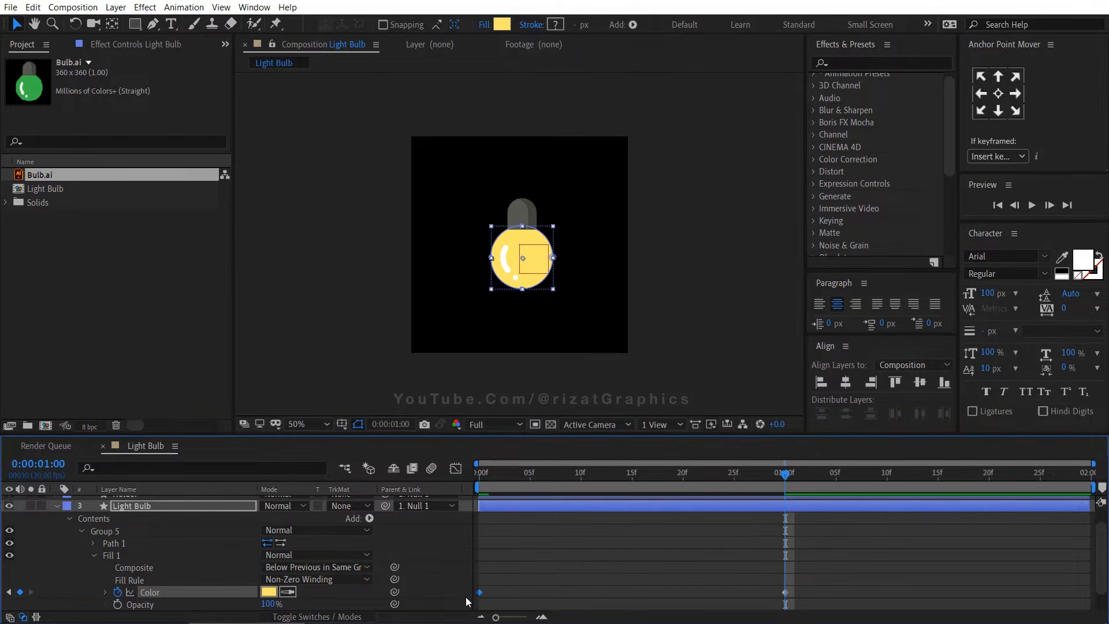
{"action": "left_click_drag", "start_coordinate": [785, 475], "coordinate": [1088, 508]}
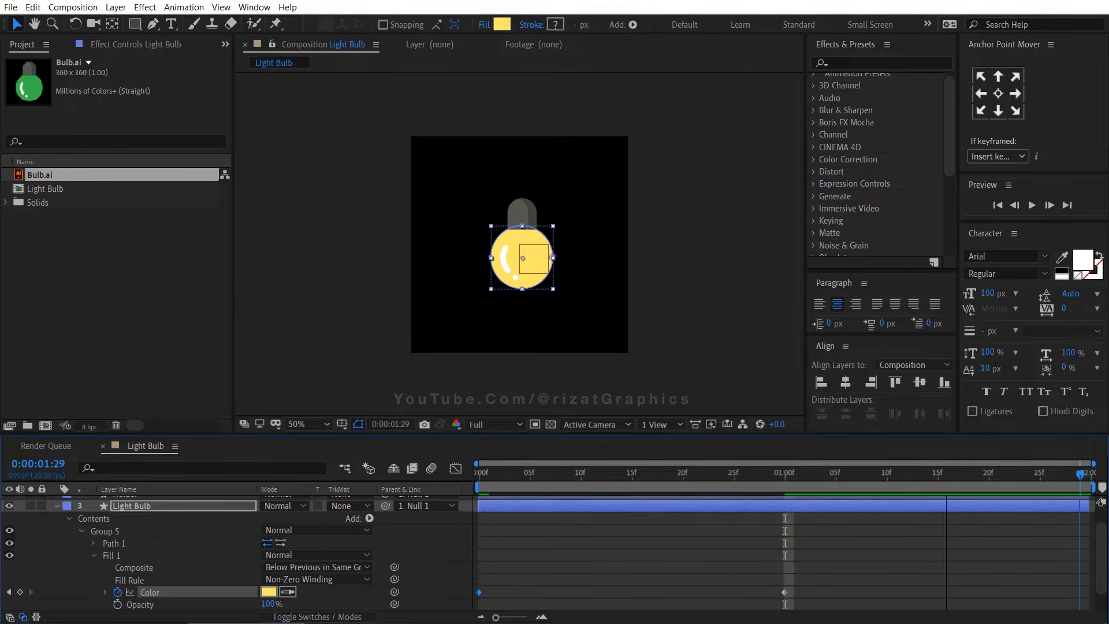
{"action": "key", "text": "ctrl+v"}
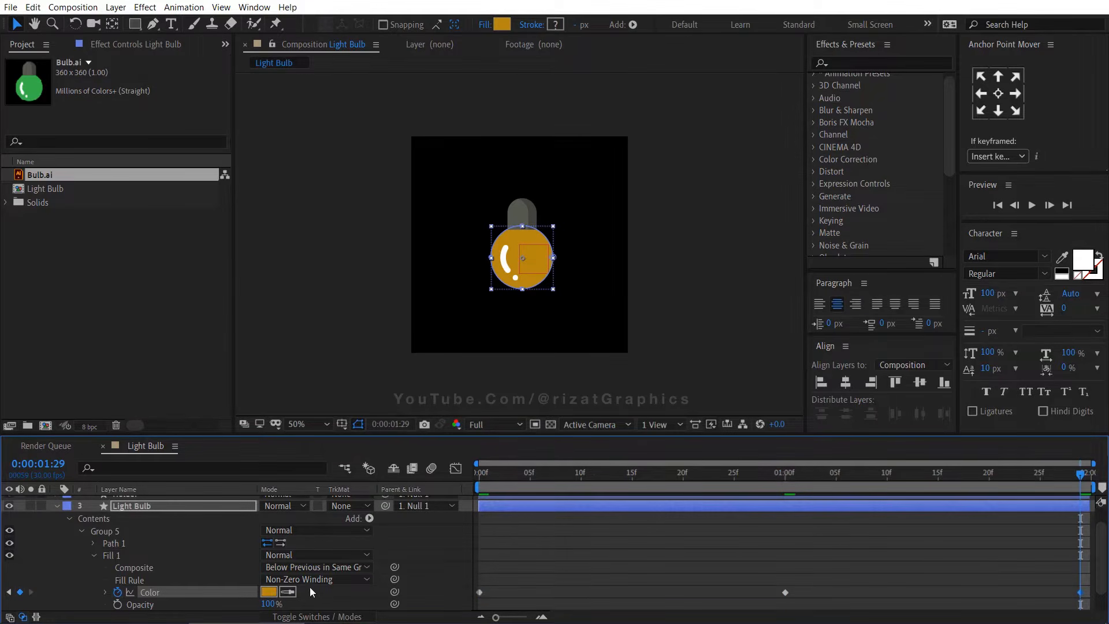
Collapse the Light Bulb layer and preview the colour animation
{"action": "left_click", "coordinate": [94, 555]}
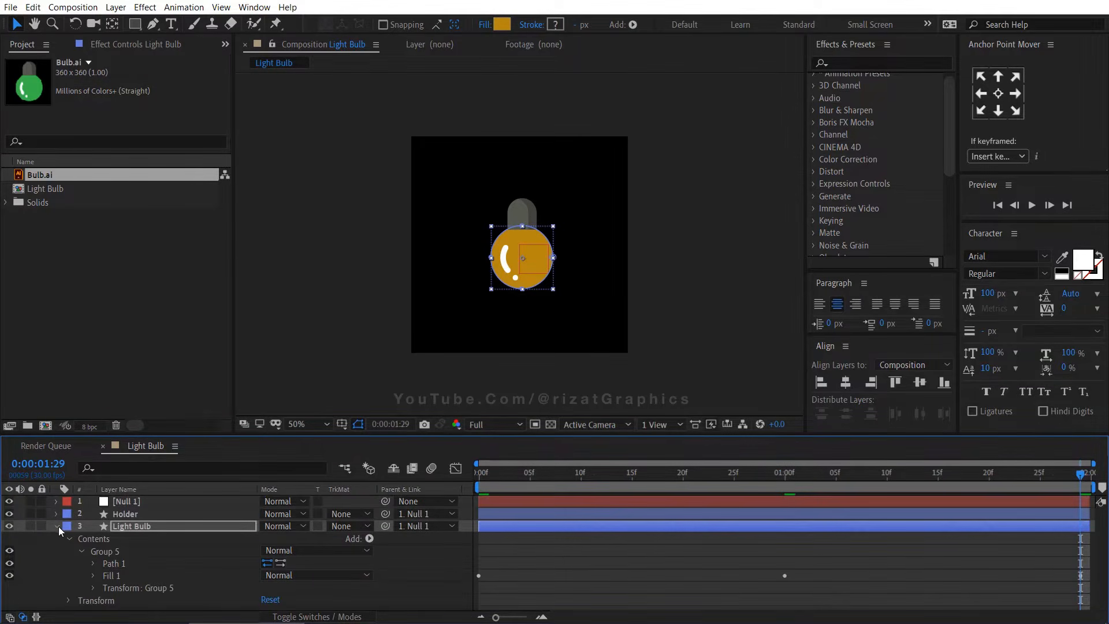
{"action": "left_click", "coordinate": [57, 525]}
{"action": "left_click", "coordinate": [170, 570]}
{"action": "key", "text": "space"}
{"action": "key", "text": "space"}
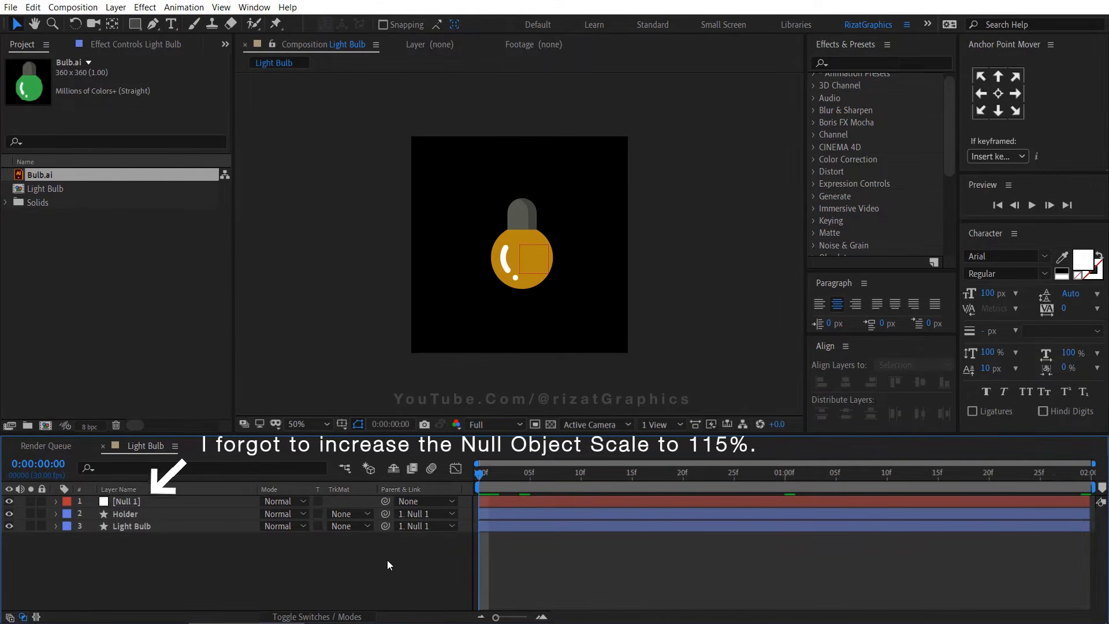
{"action": "key", "text": "space"}
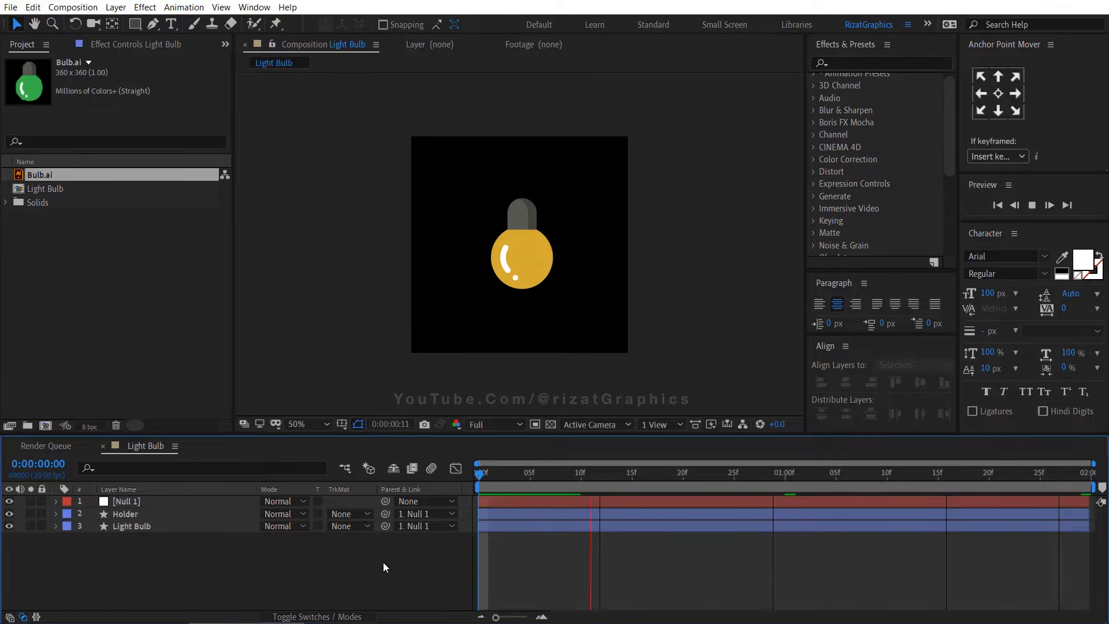
{"action": "key", "text": "space"}
Duplicate the Light Bulb layer, move the copy below the original and rename it Light Bulb Glow
{"action": "left_click", "coordinate": [202, 529]}
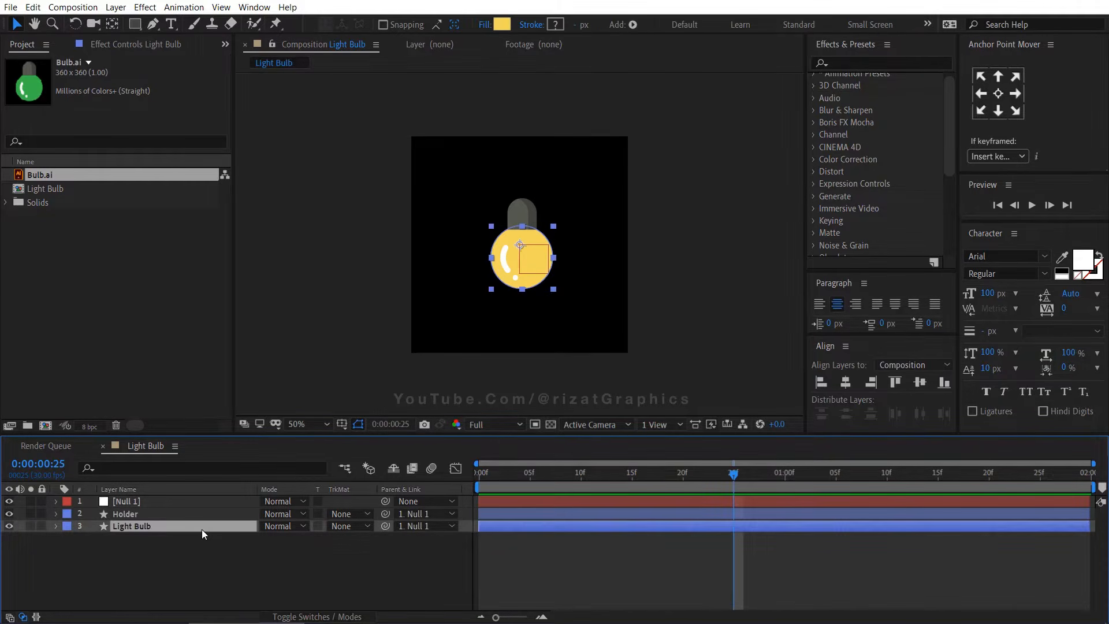
{"action": "key", "text": "ctrl+d"}
{"action": "left_click_drag", "start_coordinate": [172, 530], "coordinate": [165, 545]}
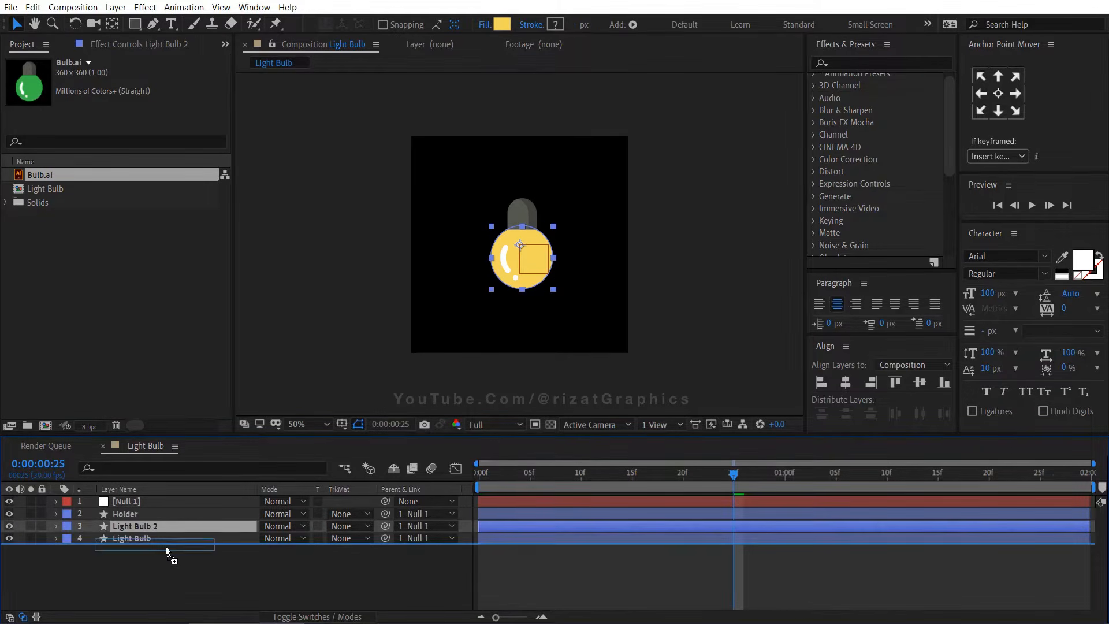
{"action": "key", "text": "Return"}
{"action": "key", "text": "BackSpace"}
{"action": "type", "text": "Glow"}
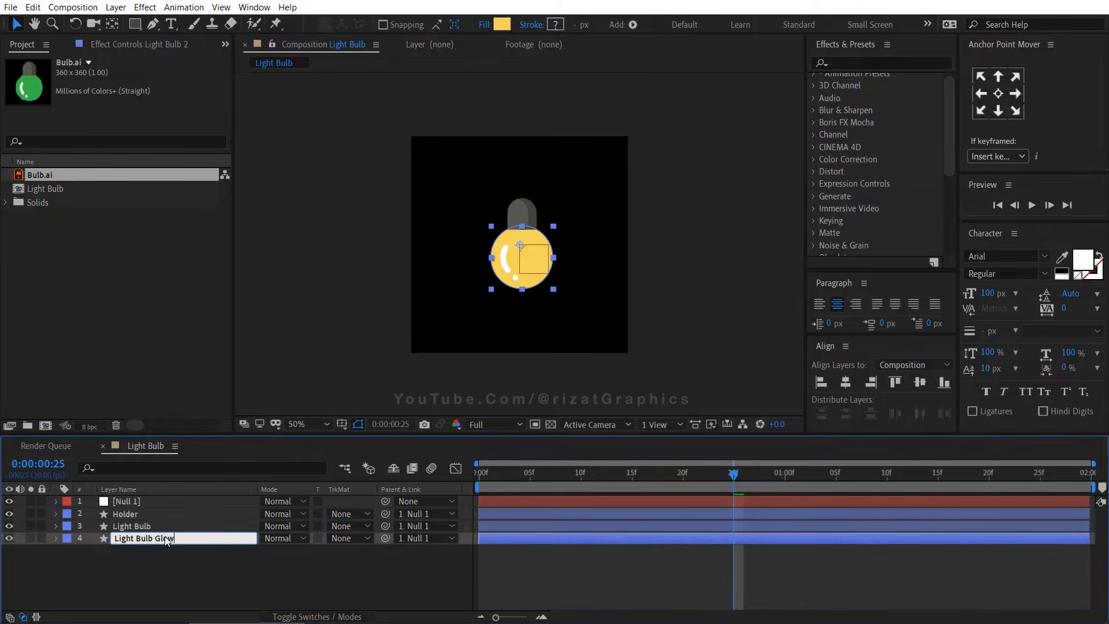
{"action": "key", "text": "Return"}
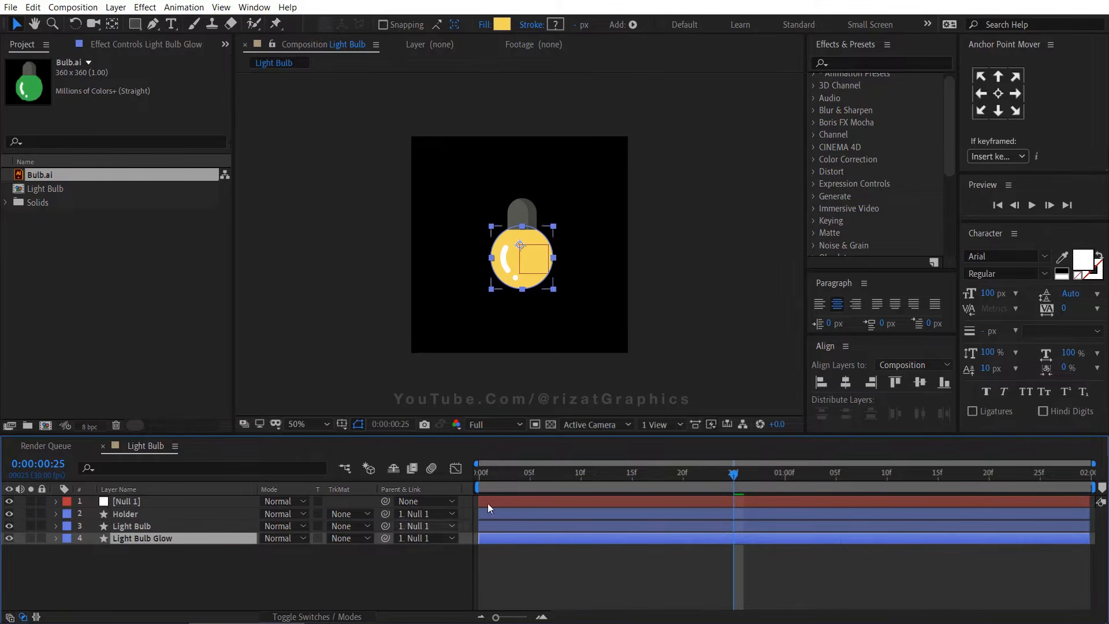
At 0 s, apply the Gaussian Blur (Legacy) effect to the Light Bulb Glow layer
{"action": "left_click", "coordinate": [479, 472]}
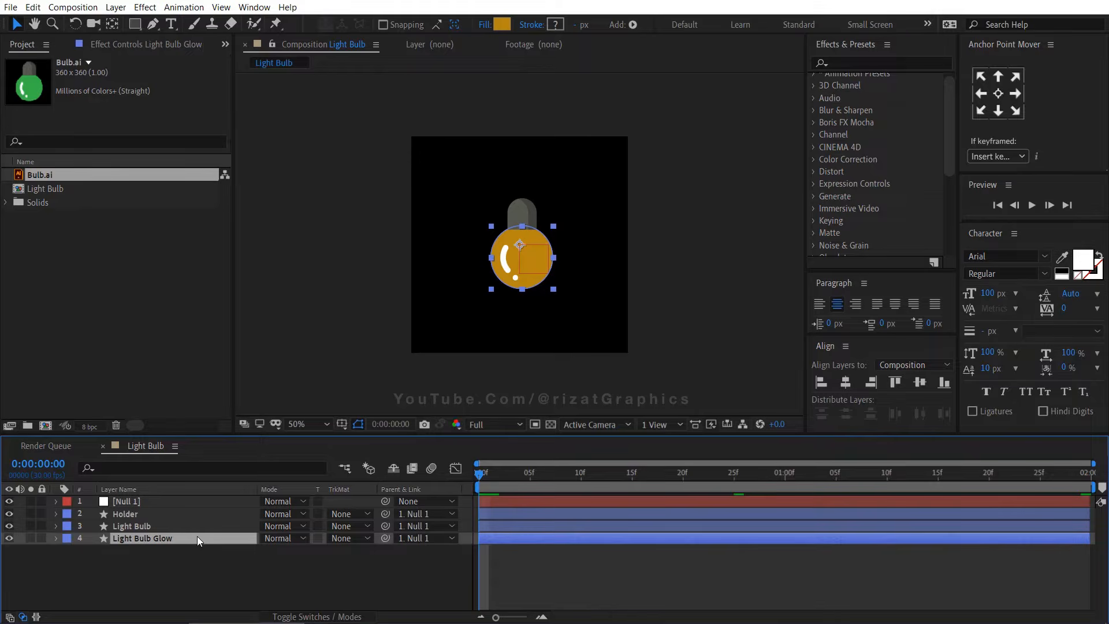
{"action": "left_click", "coordinate": [886, 62]}
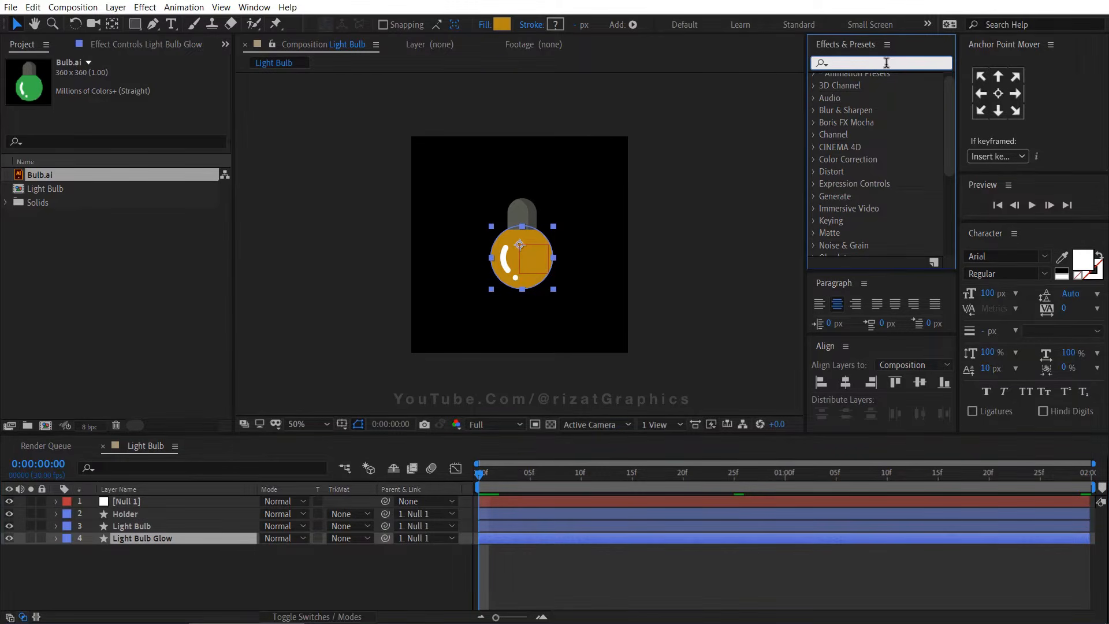
{"action": "type", "text": "gaus"}
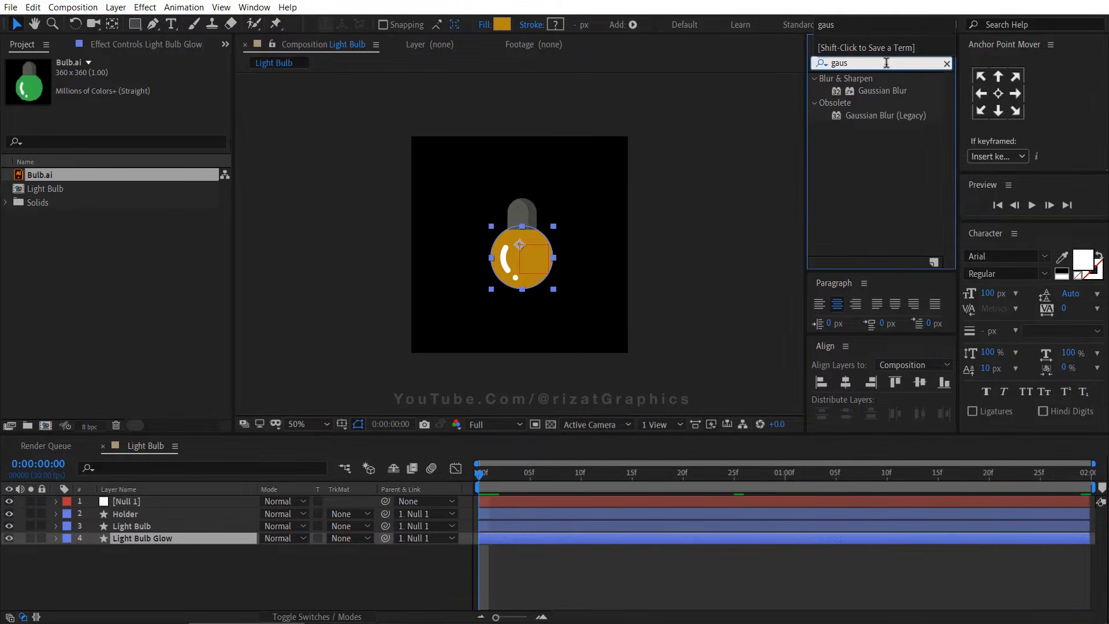
{"action": "left_click_drag", "start_coordinate": [885, 116], "coordinate": [213, 540]}
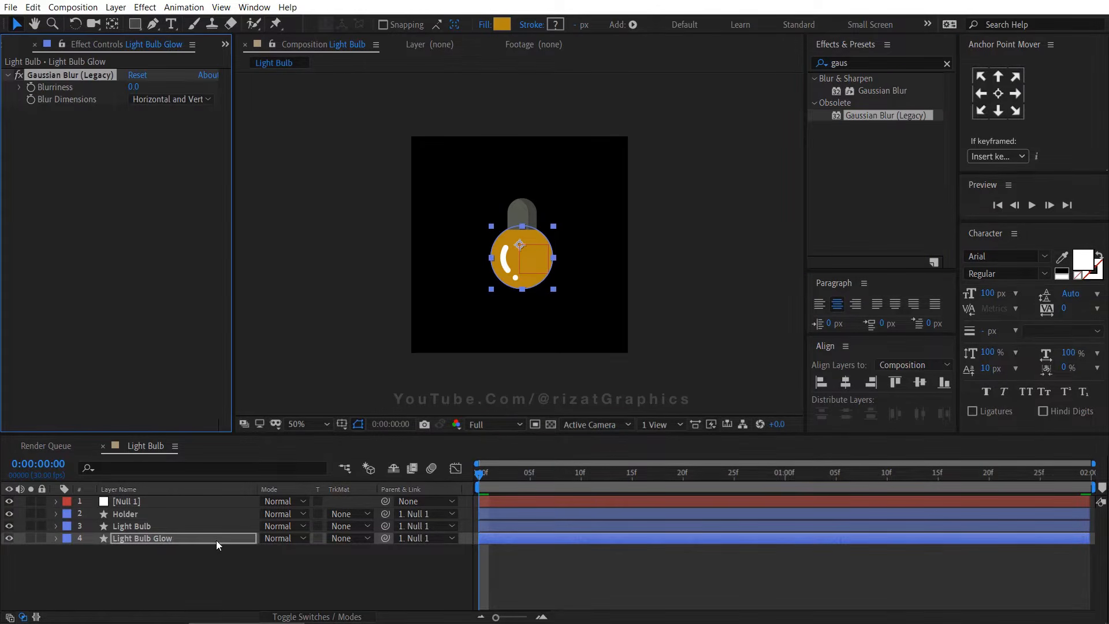
Keyframe the glow's Blurriness at 0 s, then set it to 315 at 1 second
{"action": "left_click", "coordinate": [31, 87]}
{"action": "left_click", "coordinate": [784, 475]}
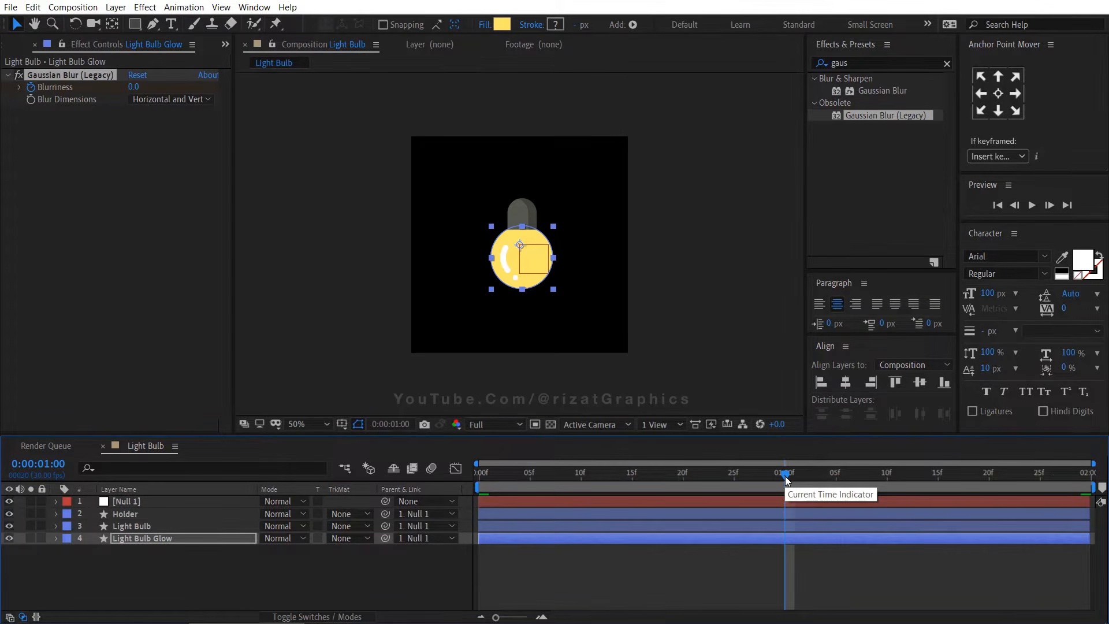
{"action": "left_click", "coordinate": [134, 87]}
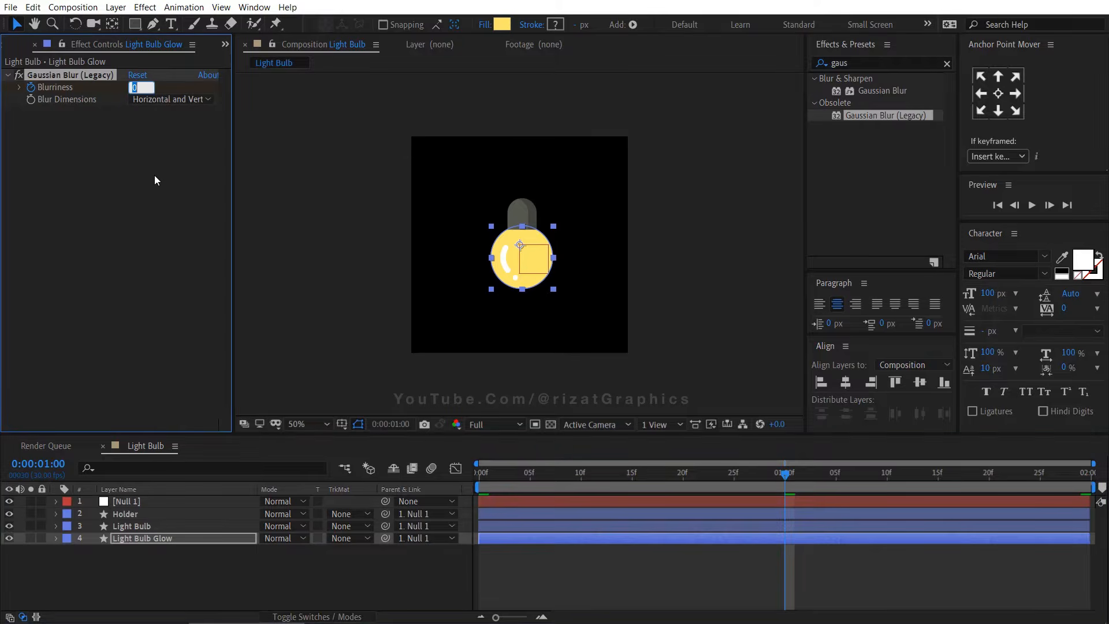
{"action": "type", "text": "315"}
{"action": "key", "text": "Return"}
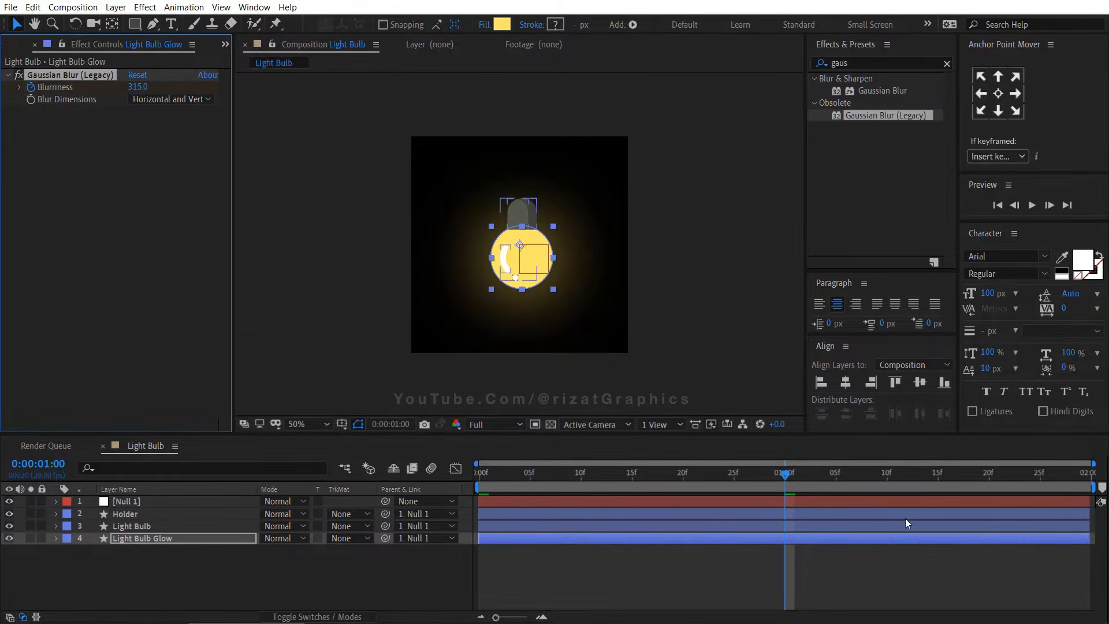
At the end of the composition, set the glow's Blurriness to 0
{"action": "left_click_drag", "start_coordinate": [1084, 475], "coordinate": [1103, 476]}
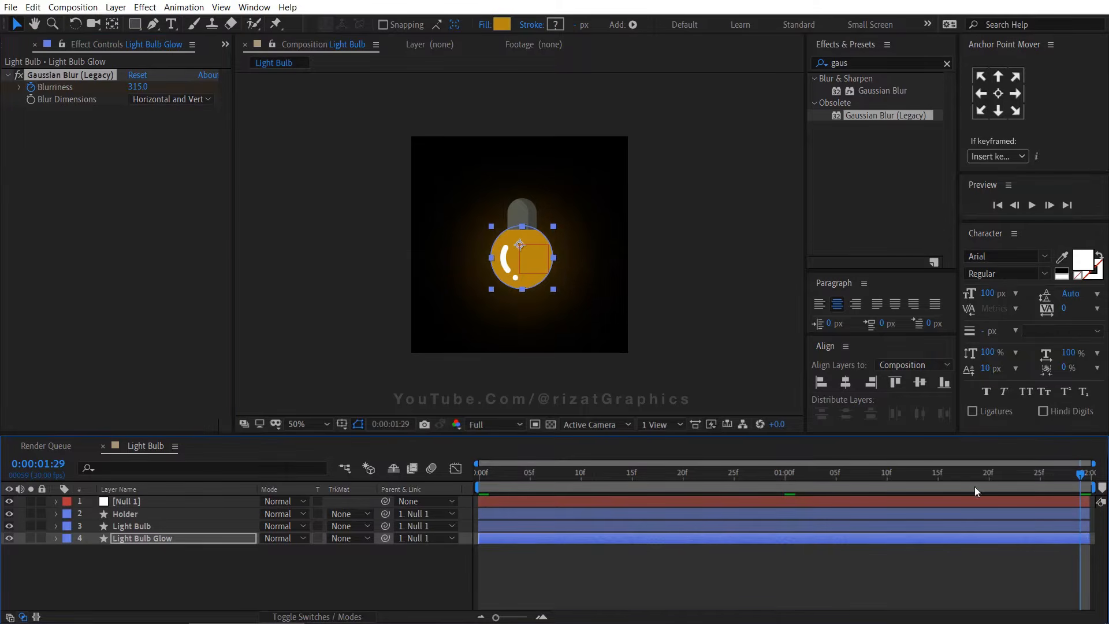
{"action": "left_click", "coordinate": [139, 87]}
{"action": "type", "text": "0"}
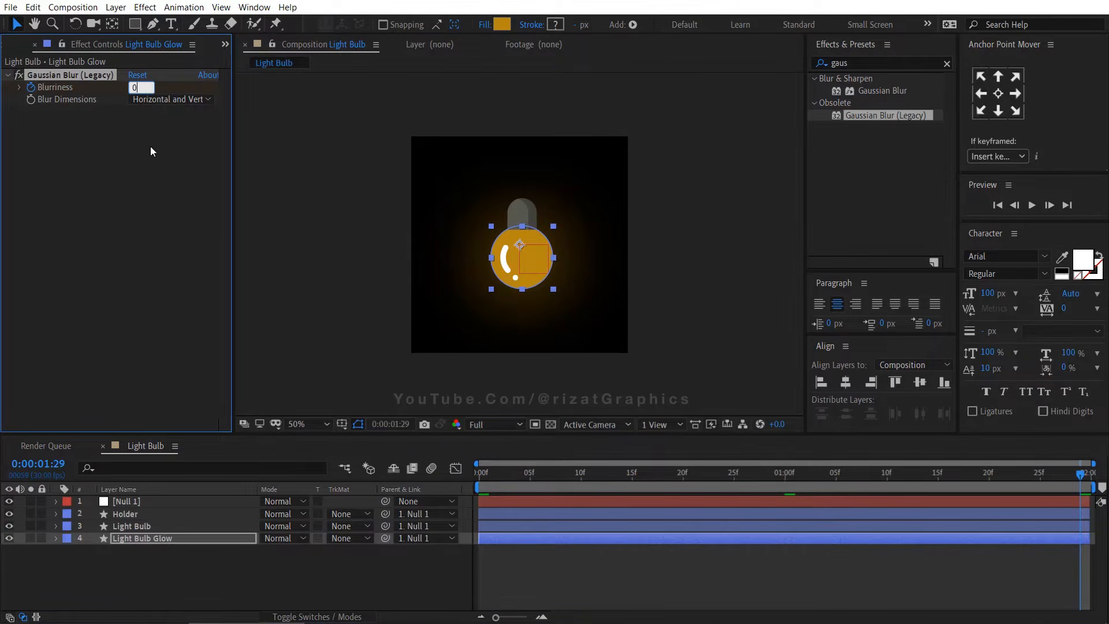
{"action": "key", "text": "Return"}
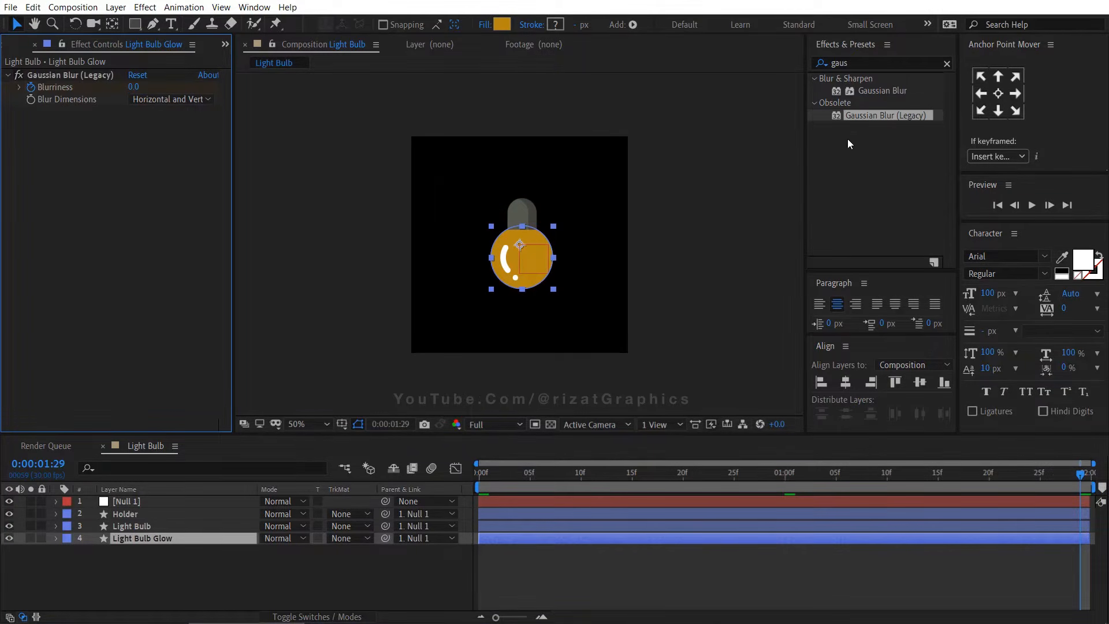
Search the effects for glow and apply the Stylize Glow effect to the Light Bulb Glow layer
{"action": "left_click", "coordinate": [854, 62]}
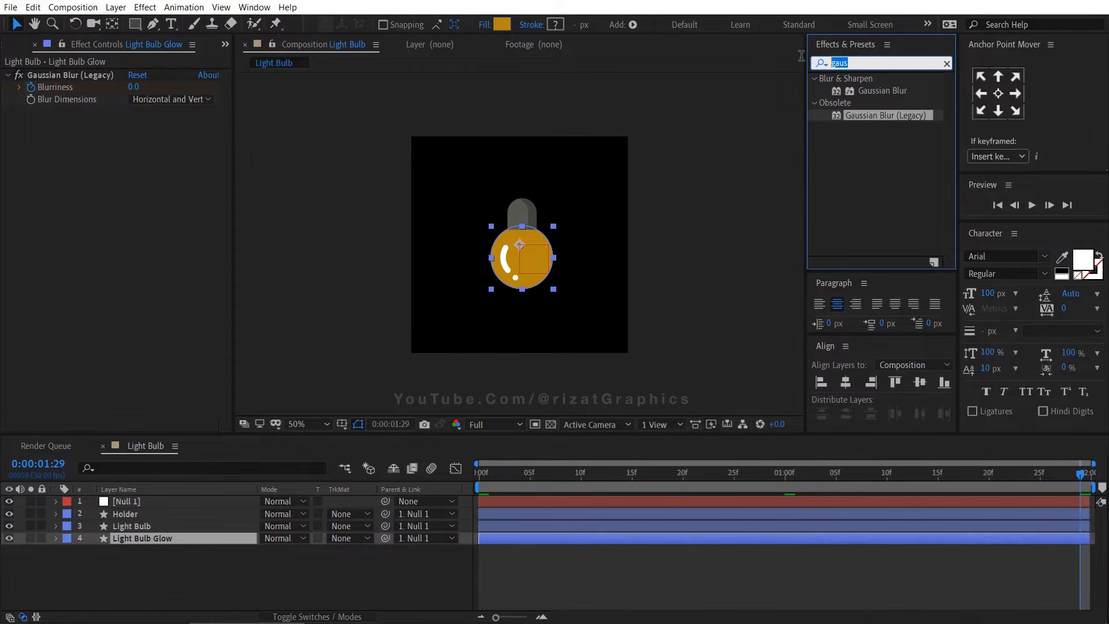
{"action": "type", "text": "glow"}
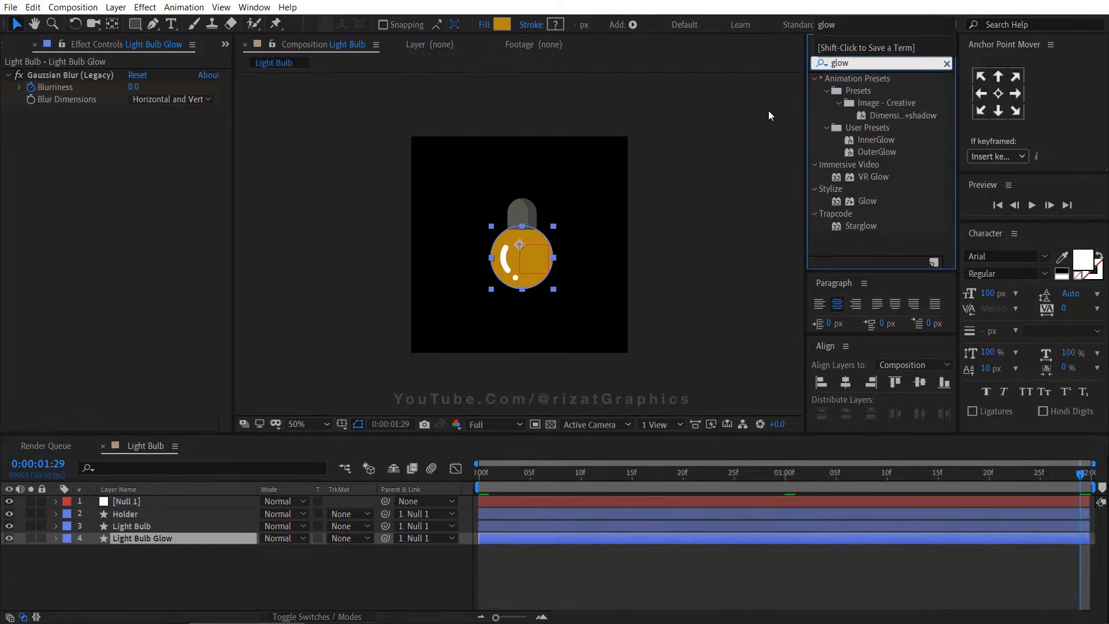
{"action": "left_click_drag", "start_coordinate": [868, 202], "coordinate": [149, 270]}
At 1 second, set the Glow Threshold to 55% and the Glow Intensity to 0.5
{"action": "mouse_move", "coordinate": [761, 486]}
{"action": "left_mouse_down"}
{"action": "mouse_move", "coordinate": [792, 480]}
{"action": "mouse_move", "coordinate": [780, 480]}
{"action": "left_mouse_up"}
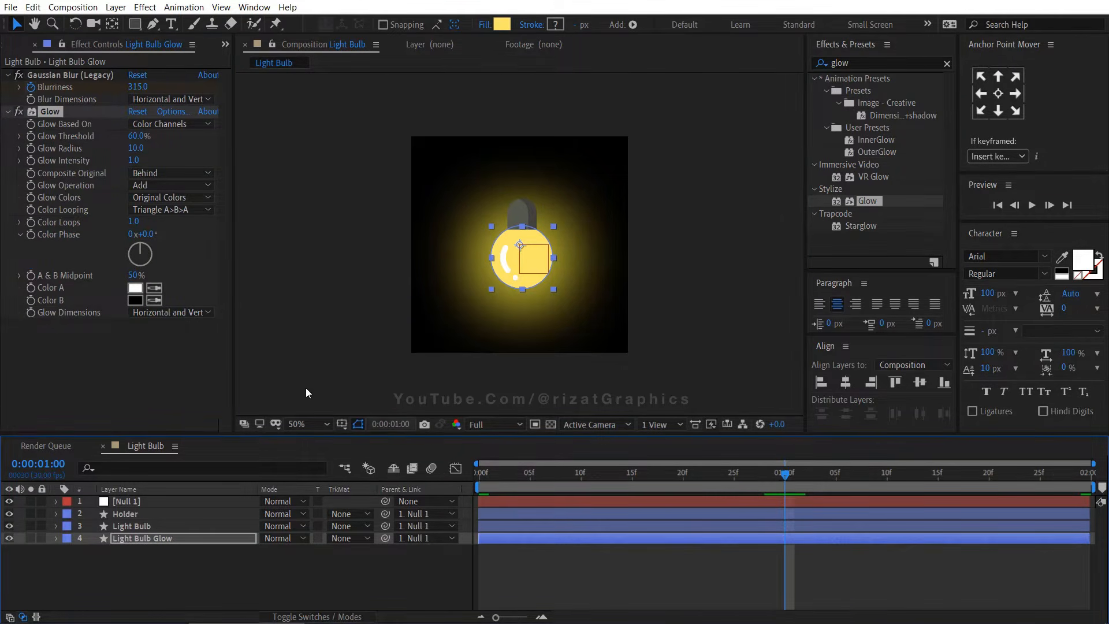
{"action": "left_click", "coordinate": [139, 136]}
{"action": "type", "text": "55"}
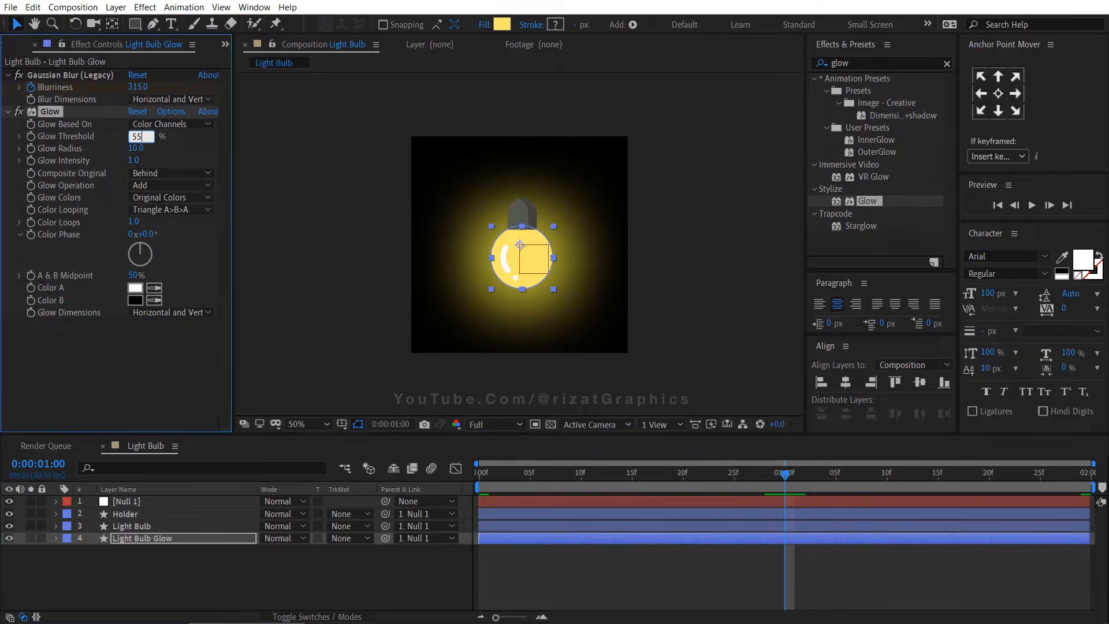
{"action": "key", "text": "Return"}
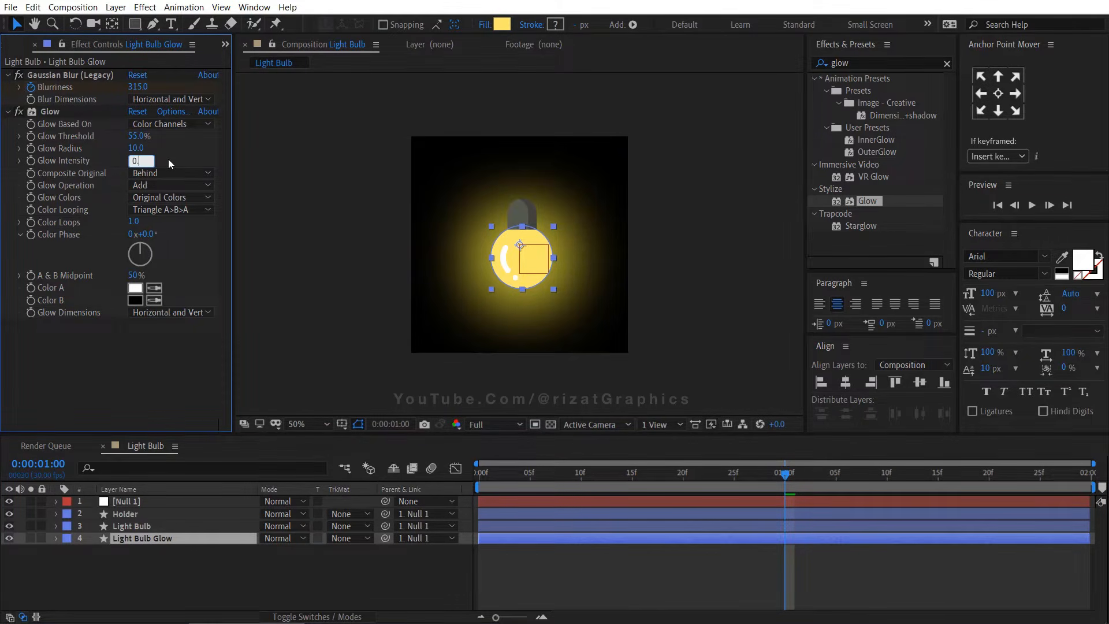
{"action": "key", "text": "Return"}
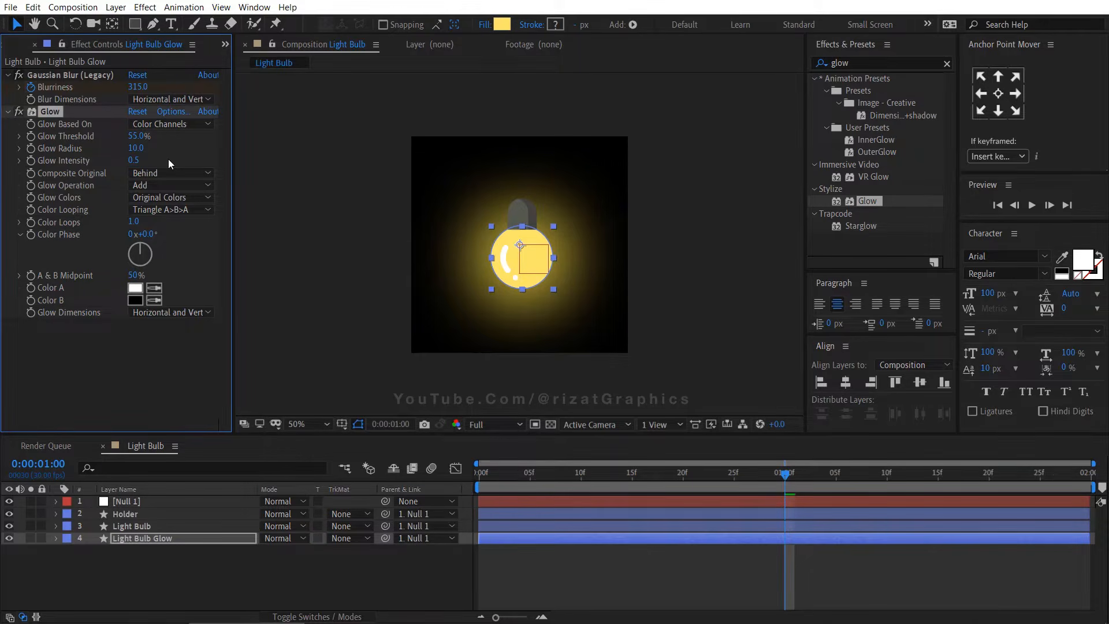
Deselect the layers and preview the animation from the start
{"action": "left_click", "coordinate": [218, 553]}
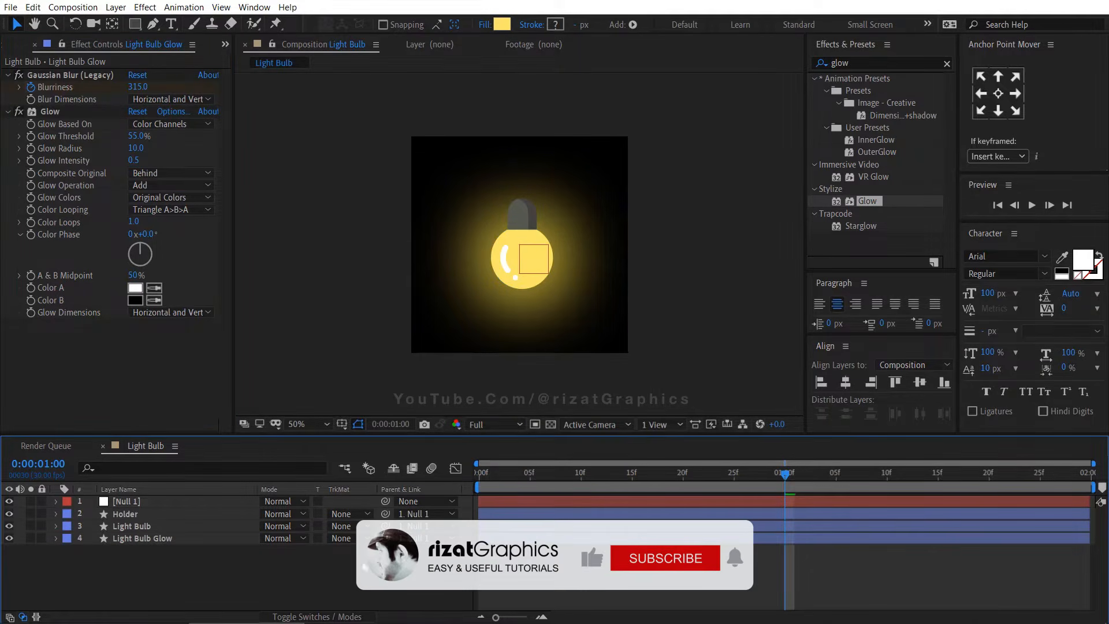
{"action": "key", "text": "Home"}
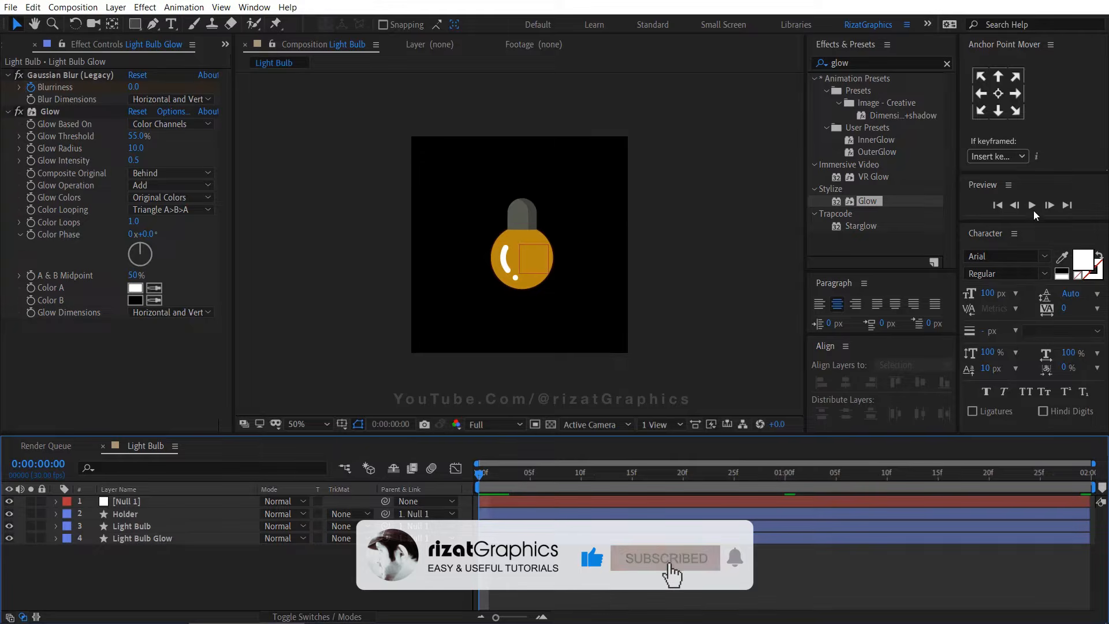
{"action": "left_click", "coordinate": [1032, 207]}
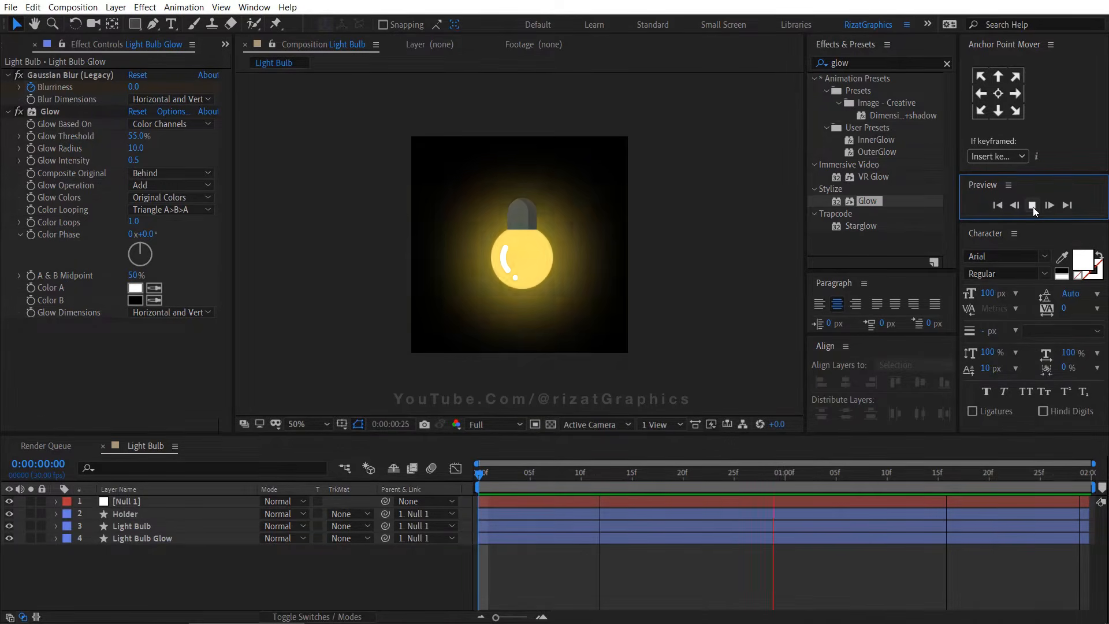
{"action": "left_click", "coordinate": [1032, 206]}
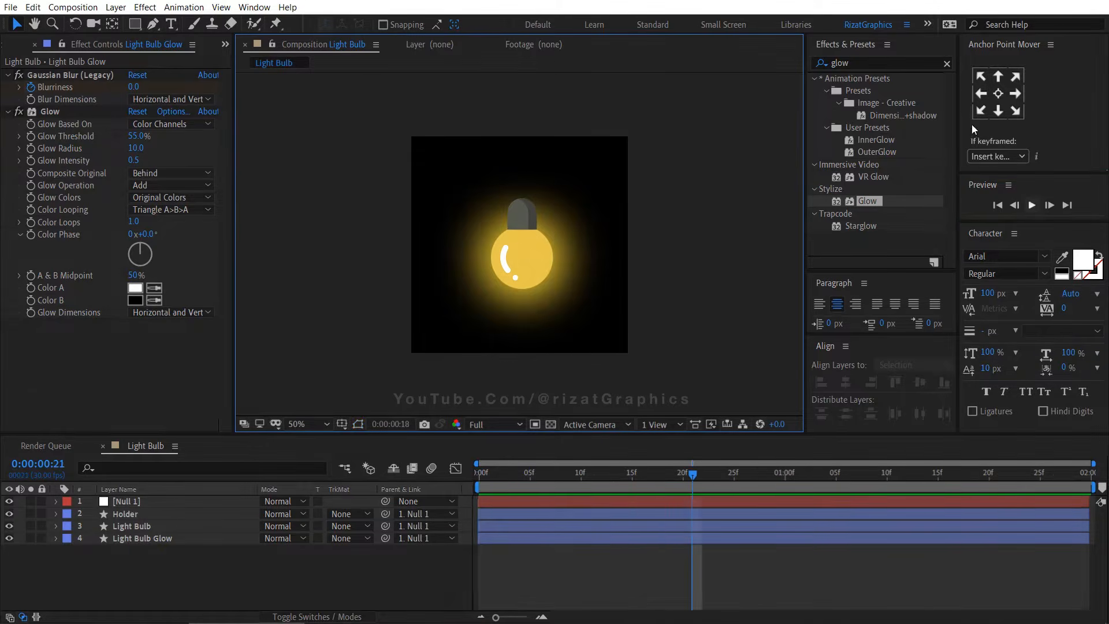
Add the Light Bulb composition from the project to the render queue
{"action": "left_click", "coordinate": [946, 65]}
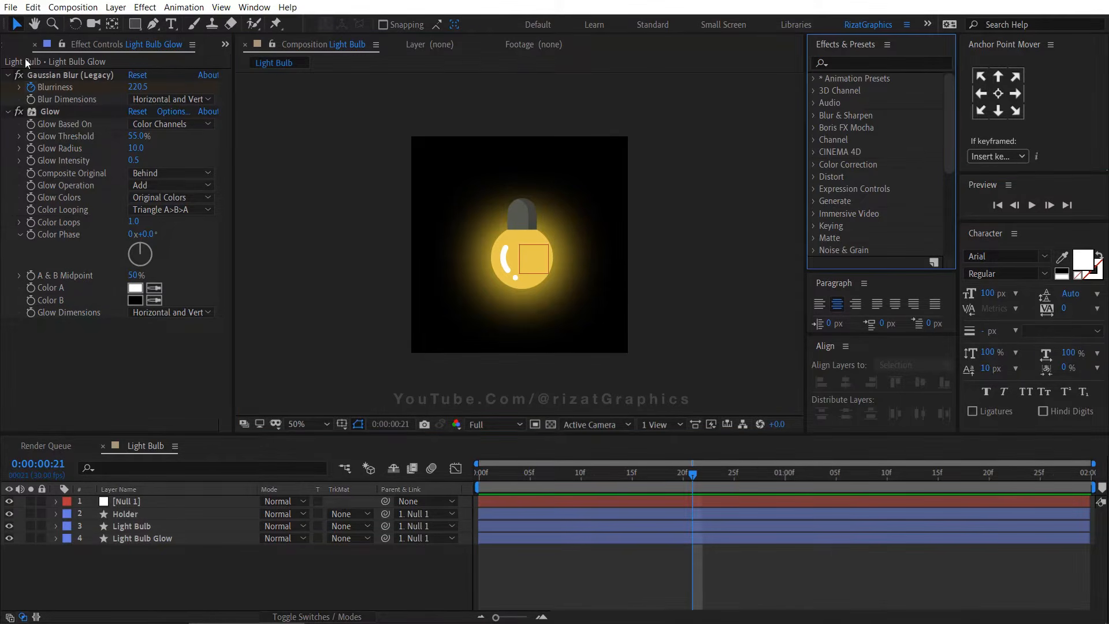
{"action": "key", "text": "ctrl+0"}
{"action": "left_click", "coordinate": [59, 192]}
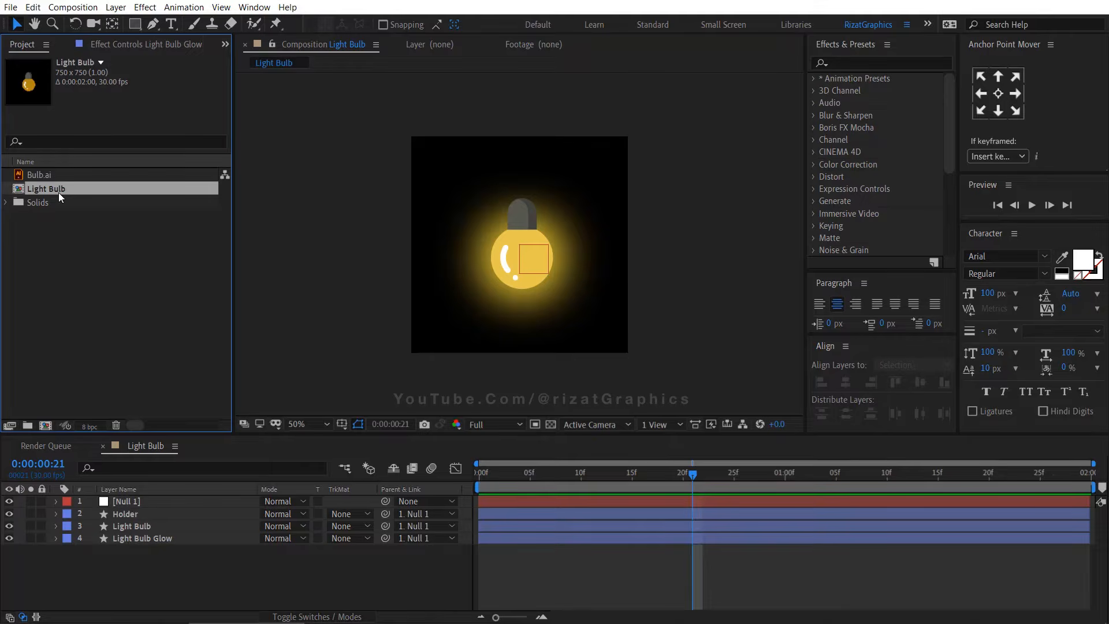
{"action": "left_click", "coordinate": [73, 7]}
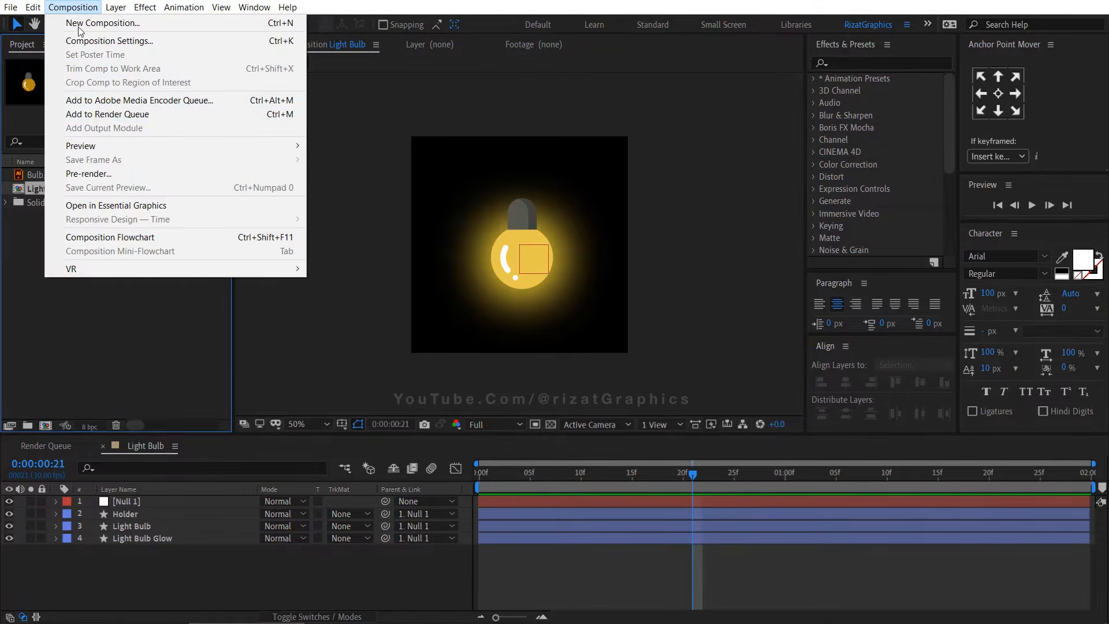
{"action": "left_click", "coordinate": [101, 114]}
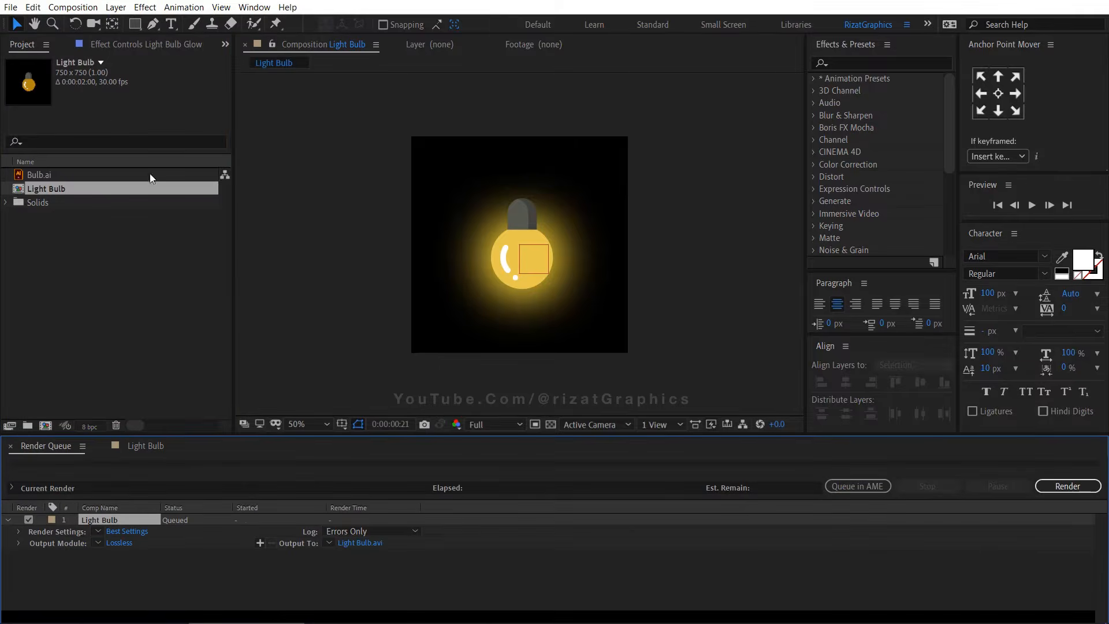
Set the output module to QuickTime with RGB + Alpha channels and render the composition
{"action": "left_click", "coordinate": [124, 542]}
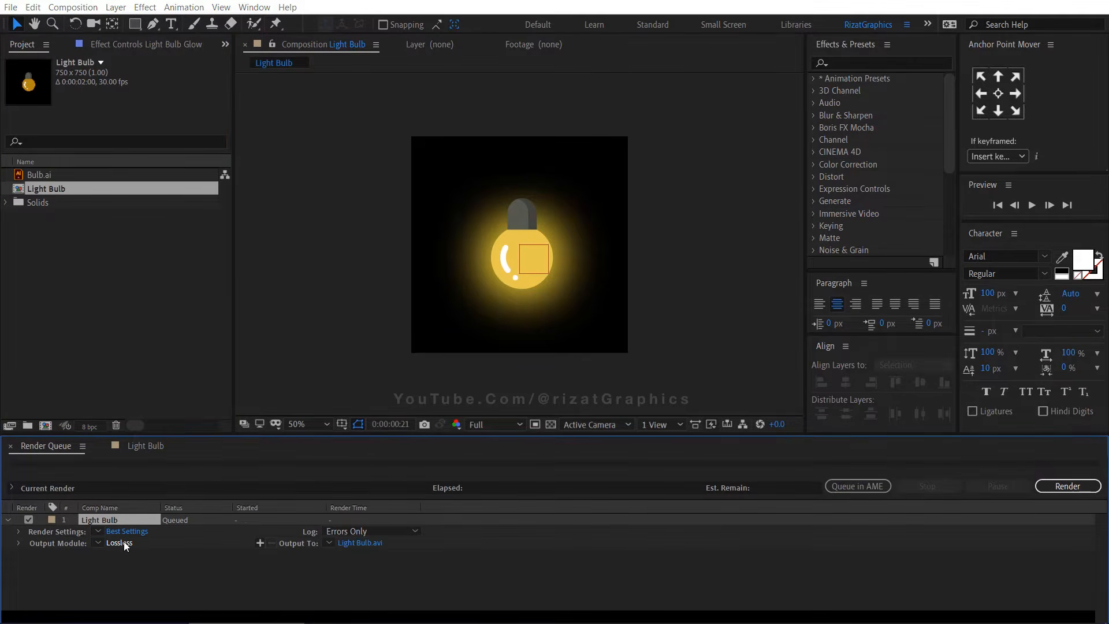
{"action": "left_click", "coordinate": [521, 120]}
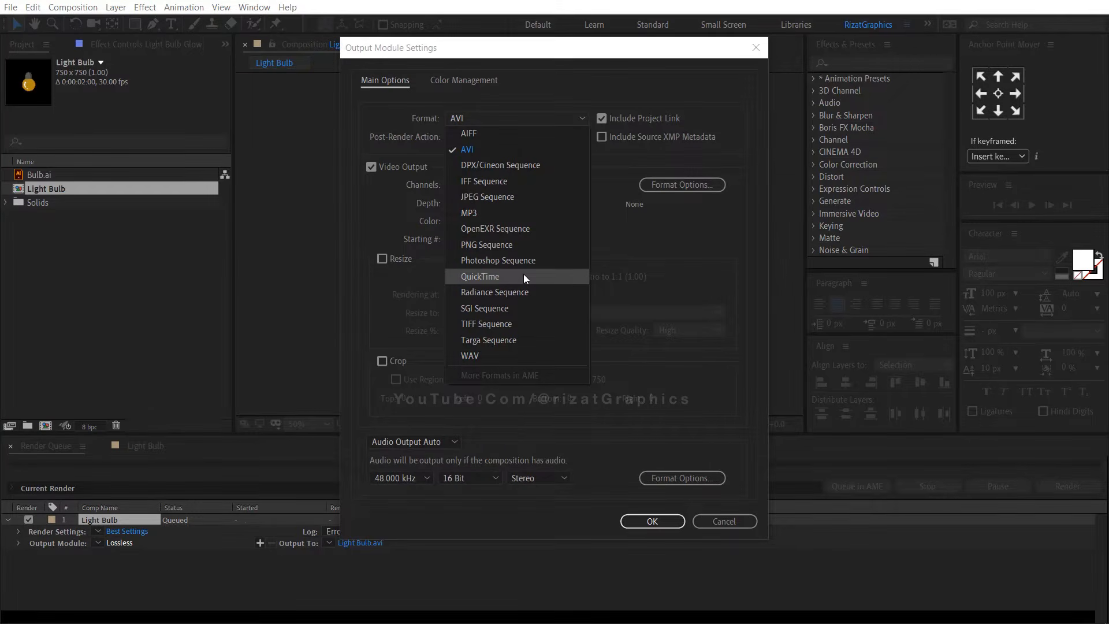
{"action": "left_click", "coordinate": [523, 276]}
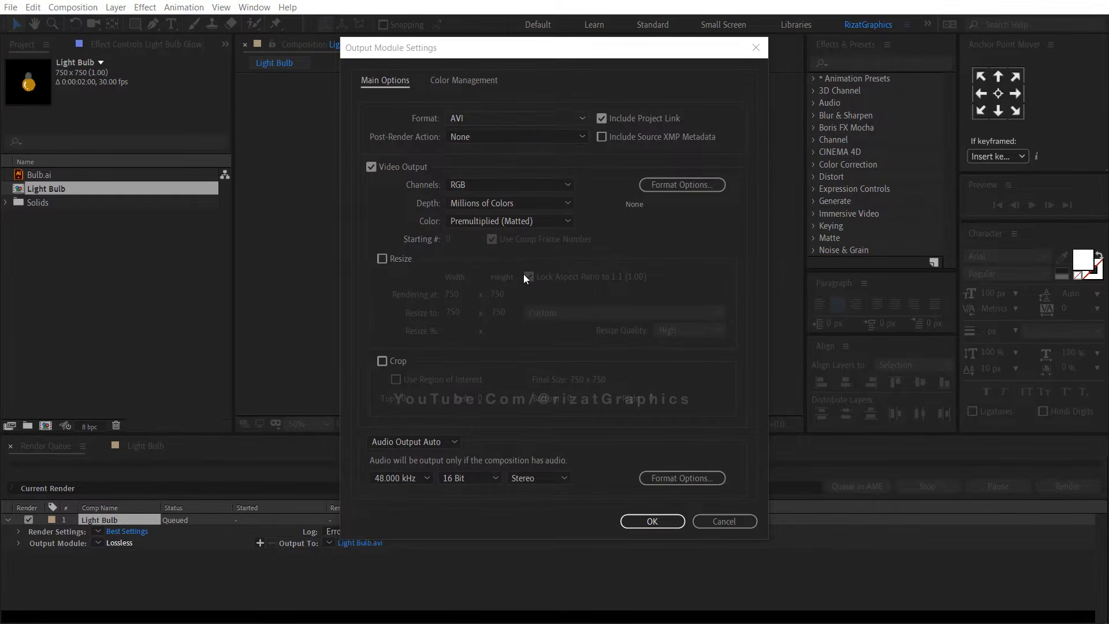
{"action": "left_click", "coordinate": [520, 183]}
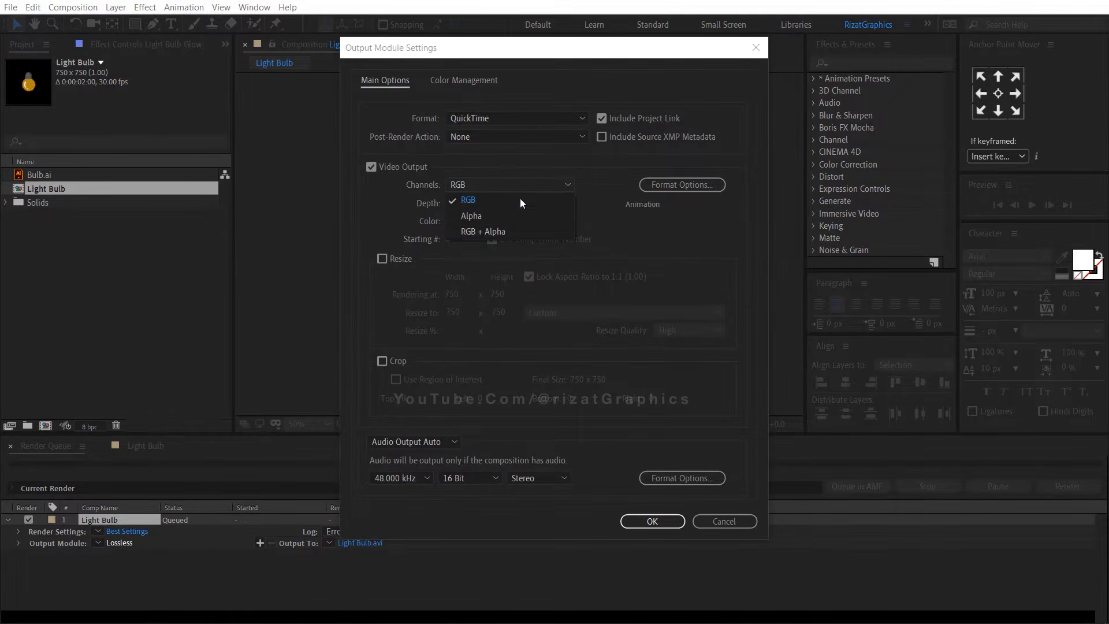
{"action": "left_click", "coordinate": [524, 231]}
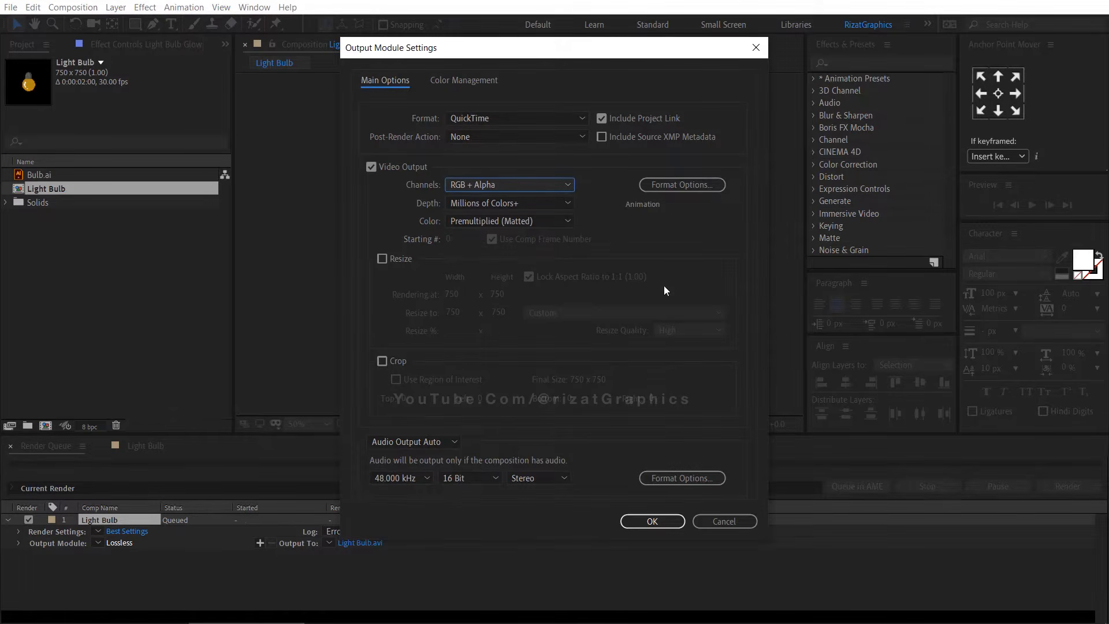
{"action": "left_click", "coordinate": [676, 521]}
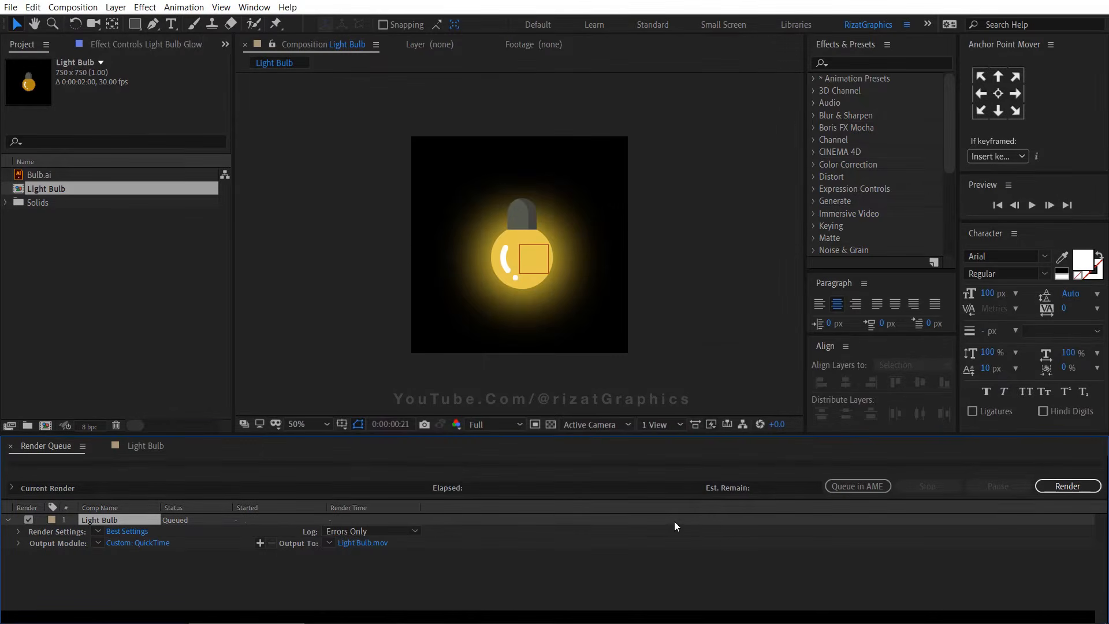
{"action": "left_click", "coordinate": [1076, 487]}
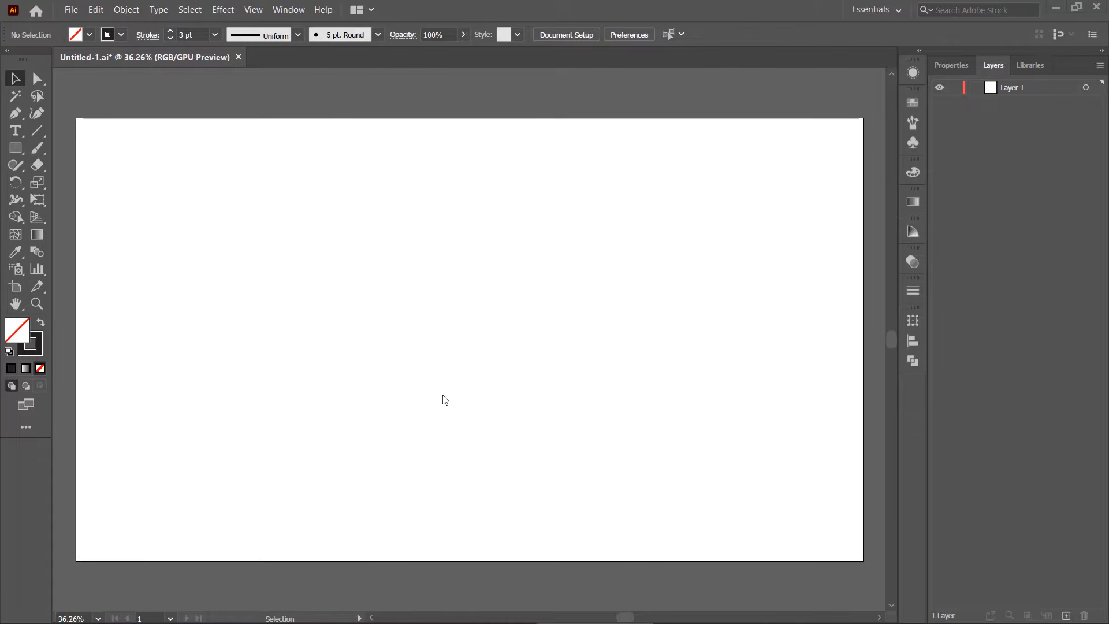
Switch to Illustrator and draw a large unfilled rectangle with a 3 pt stroke across most of the artboard
{"action": "left_click", "coordinate": [40, 340]}
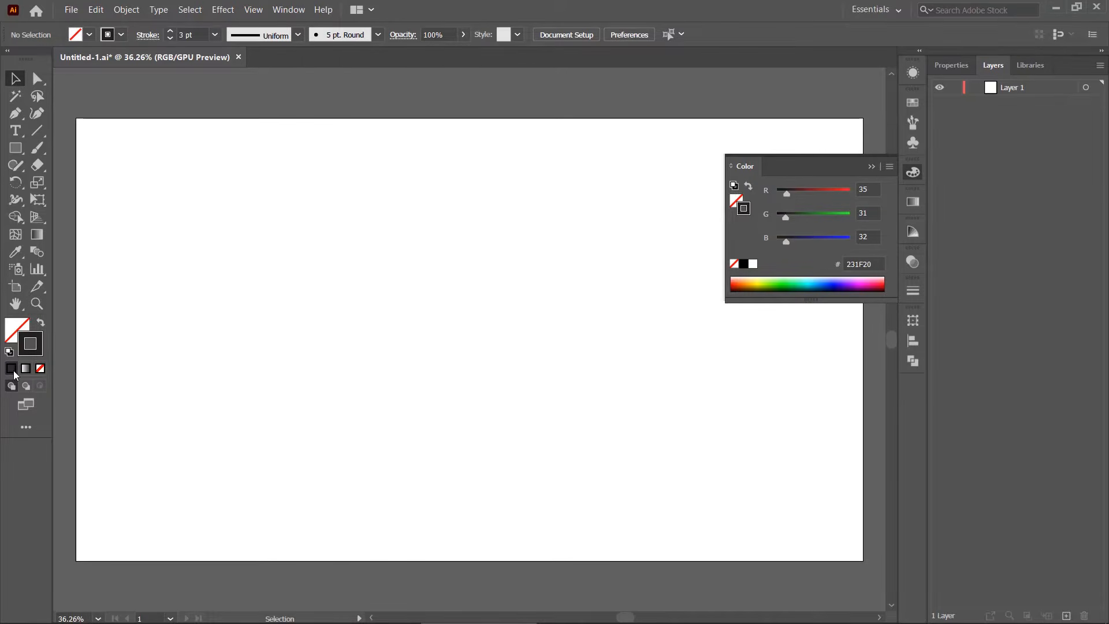
{"action": "left_click", "coordinate": [39, 368]}
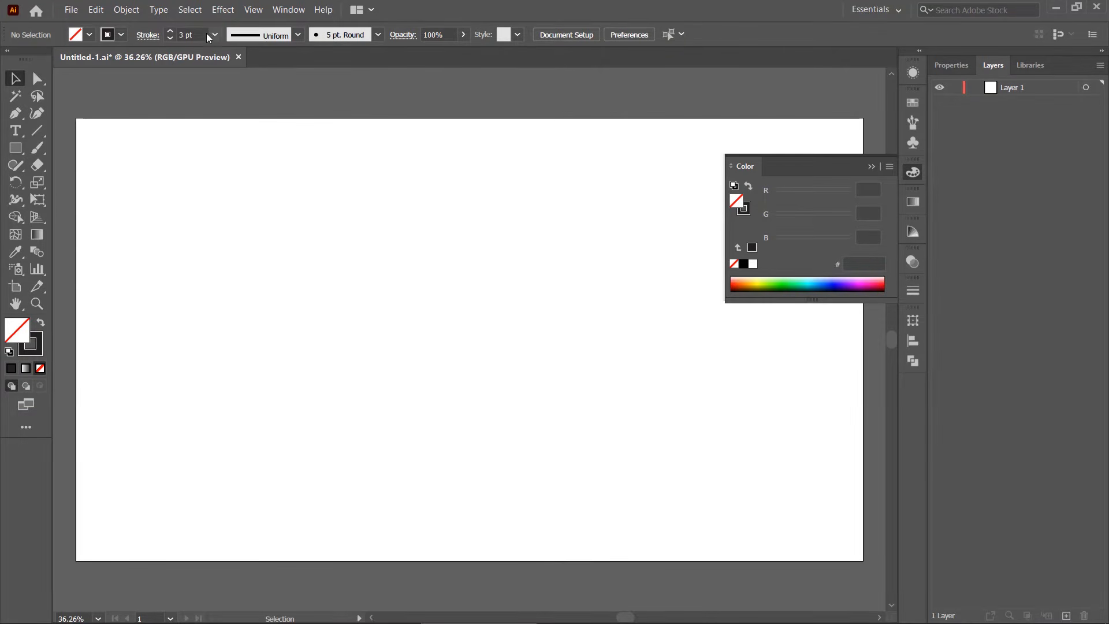
{"action": "left_click", "coordinate": [190, 35]}
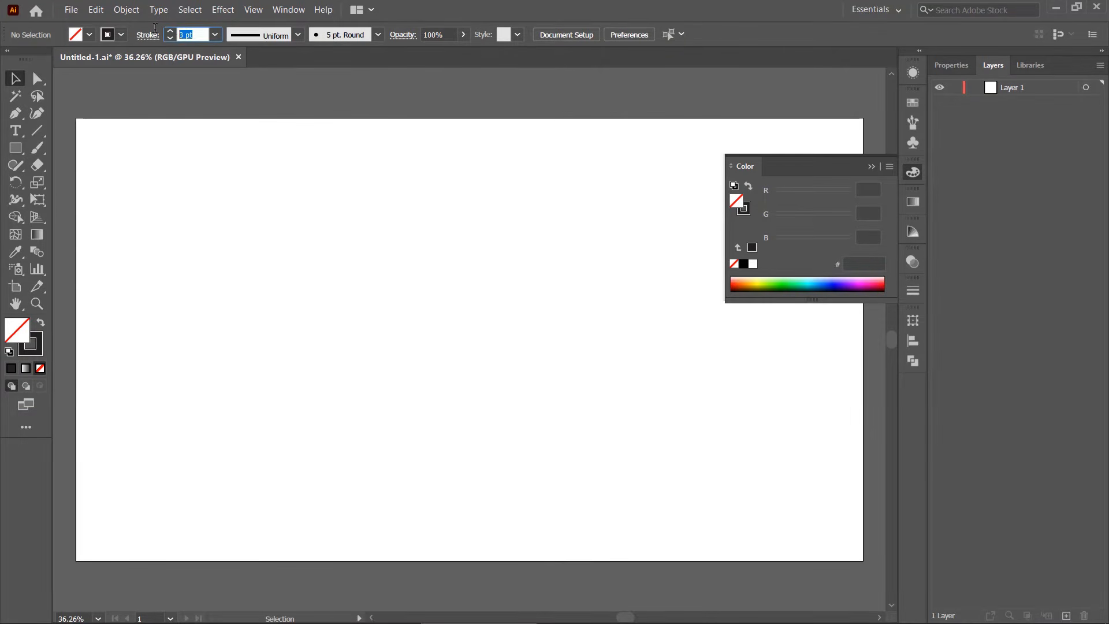
{"action": "left_click", "coordinate": [16, 148]}
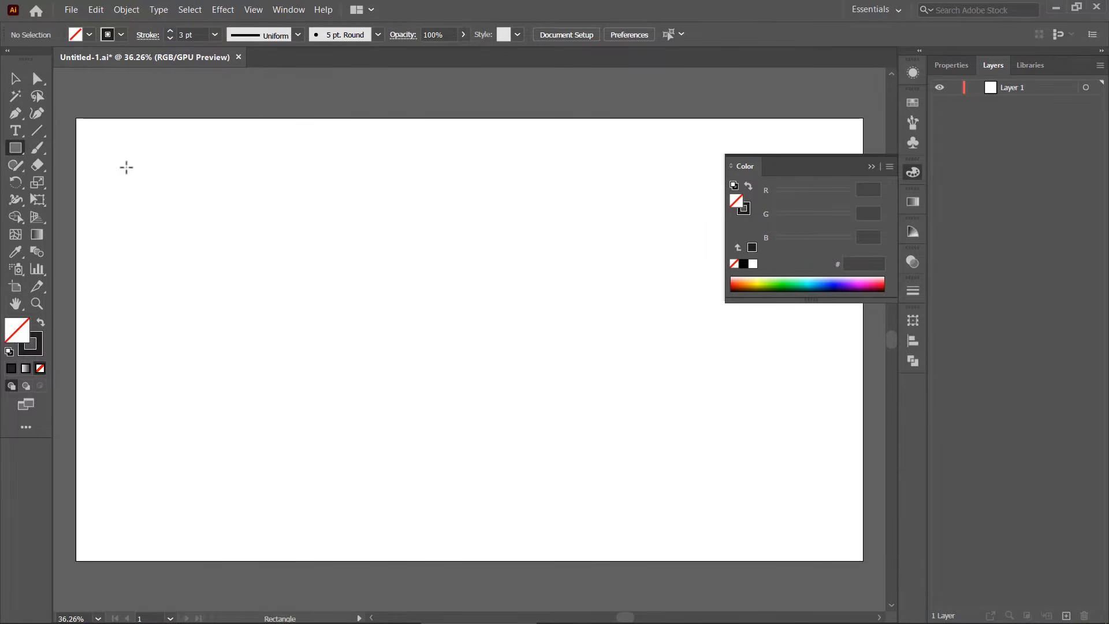
{"action": "left_click_drag", "start_coordinate": [120, 164], "coordinate": [822, 520]}
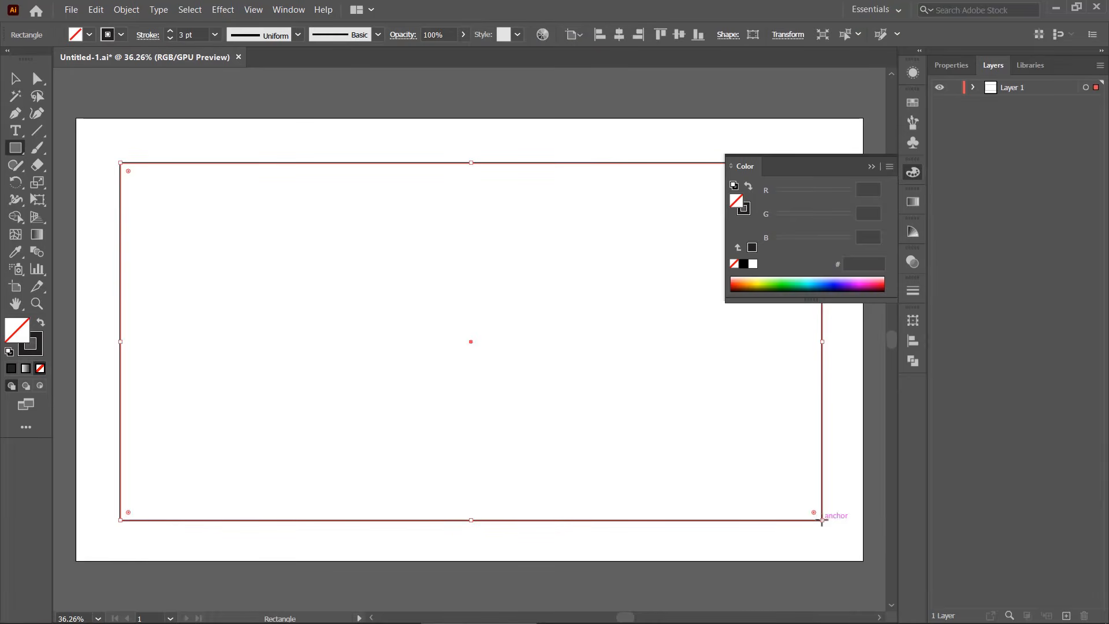
{"action": "left_click", "coordinate": [871, 171]}
{"action": "key", "text": "v"}
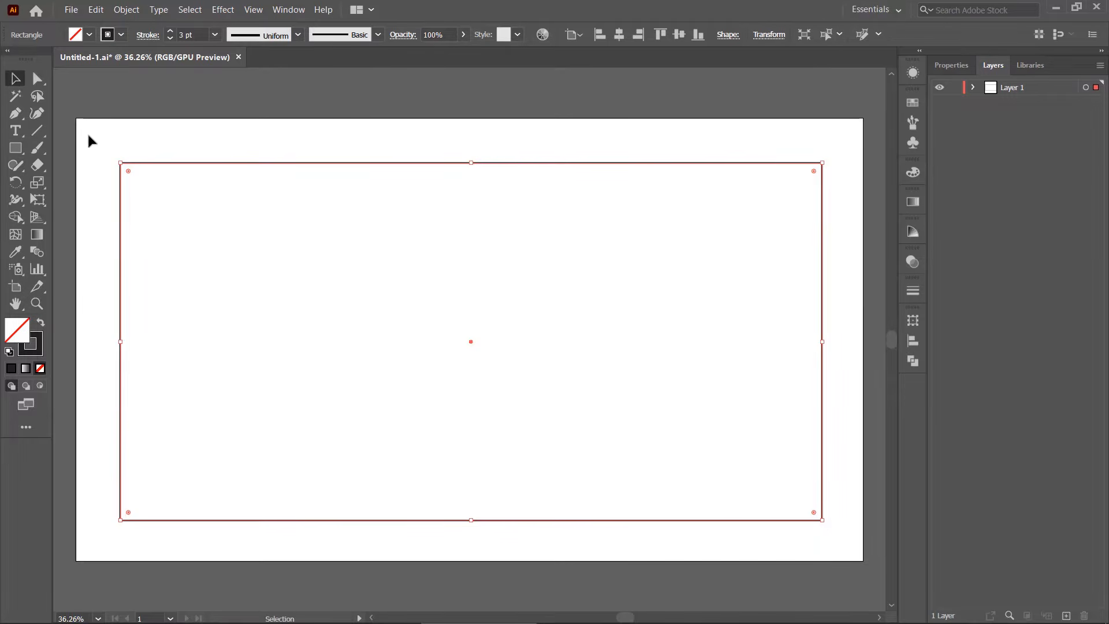
Copy the rectangle and paste it in place onto two new layers, Layer 2 and Layer 3
{"action": "left_click_drag", "start_coordinate": [95, 137], "coordinate": [187, 218]}
{"action": "left_click", "coordinate": [1066, 616]}
{"action": "key", "text": "ctrl+v"}
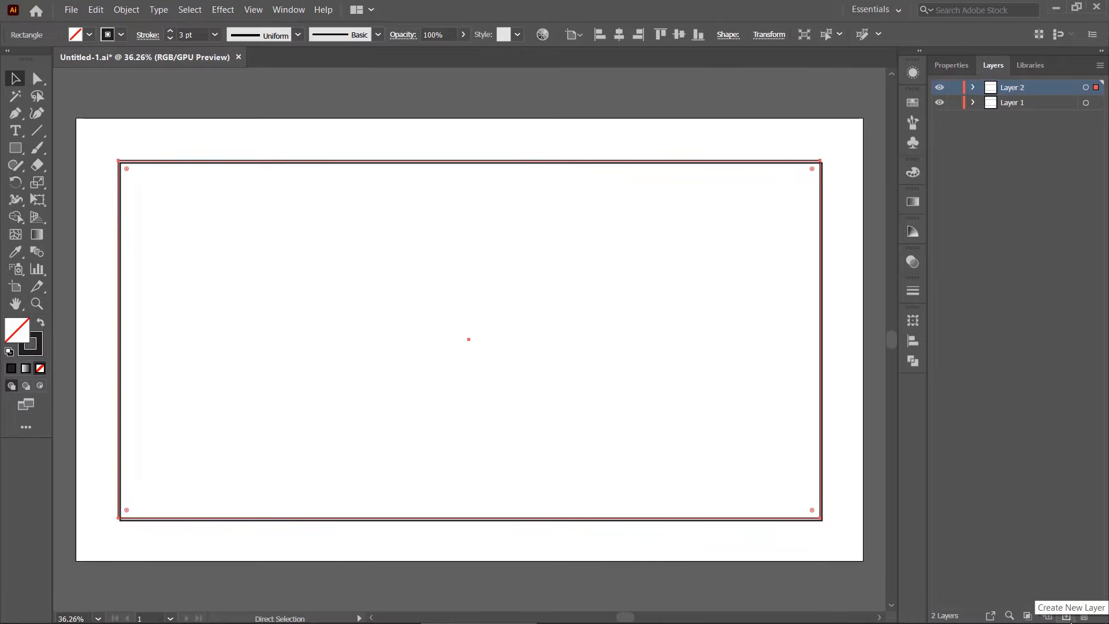
{"action": "left_click", "coordinate": [1066, 616]}
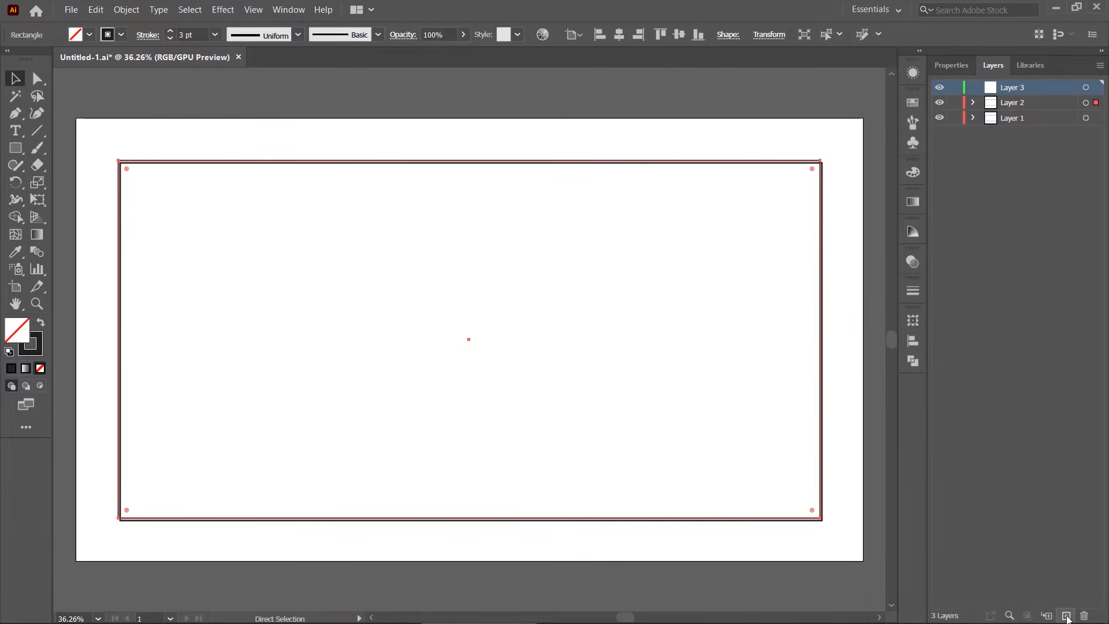
{"action": "key", "text": "ctrl+f"}
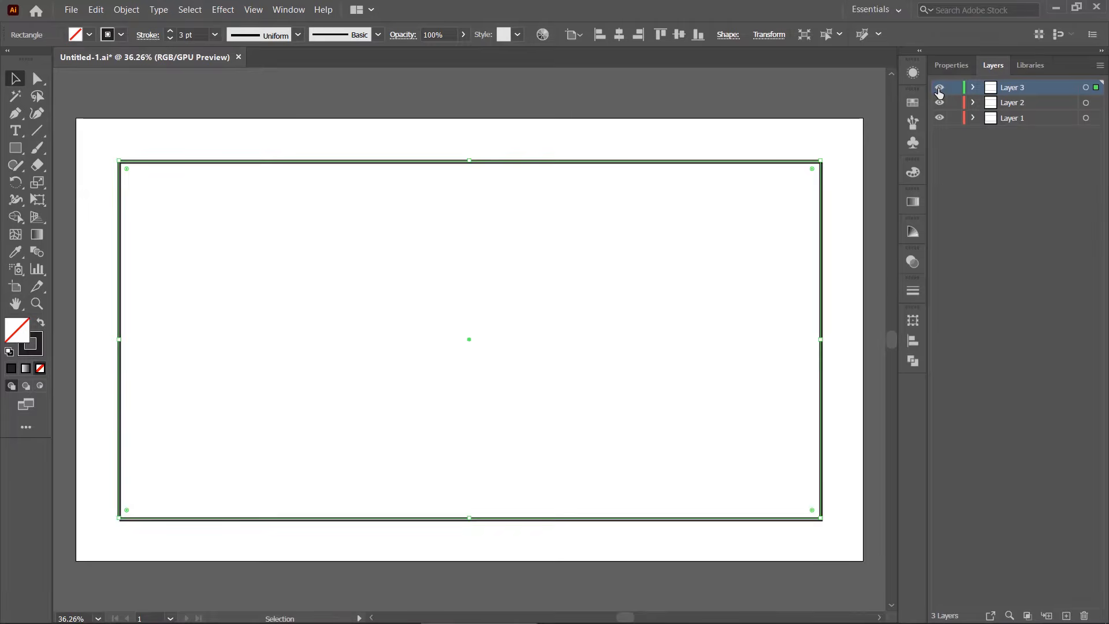
Hide Layers 2 and 3 and apply the Zig Zag distortion with its default settings to the rectangle on Layer 1
{"action": "left_click", "coordinate": [939, 87]}
{"action": "left_click", "coordinate": [939, 103]}
{"action": "left_click", "coordinate": [1093, 118]}
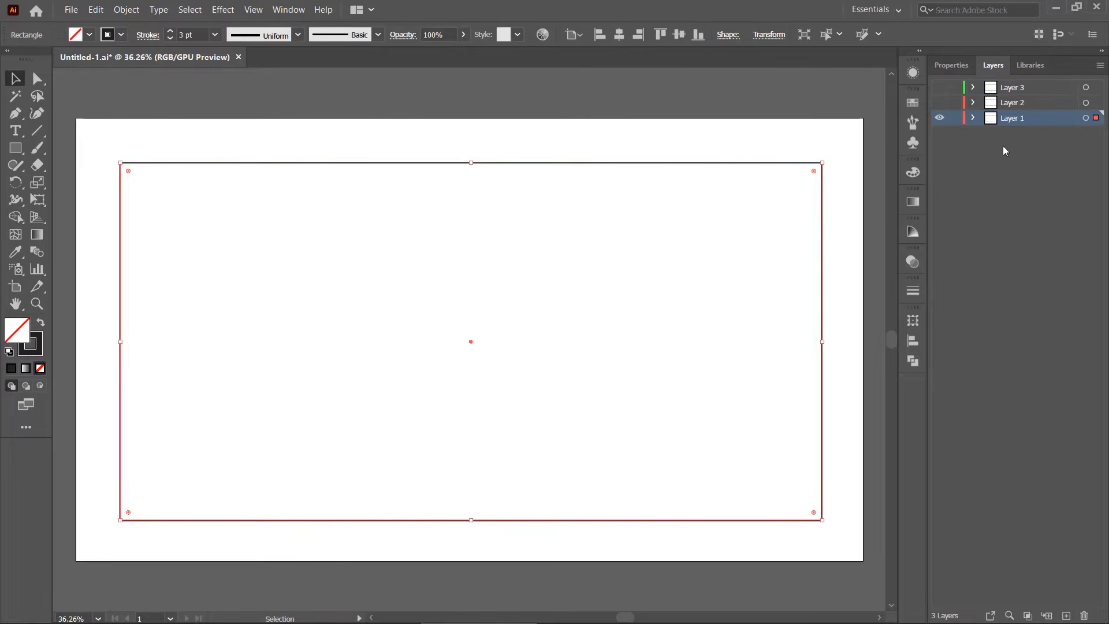
{"action": "left_click", "coordinate": [224, 10]}
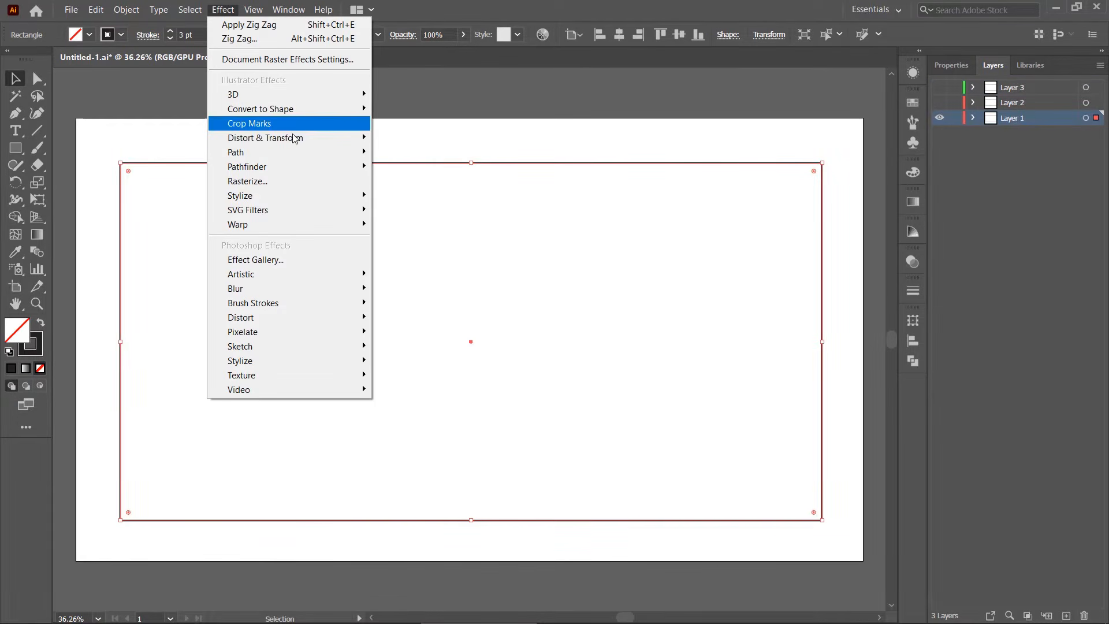
{"action": "mouse_move", "coordinate": [365, 138]}
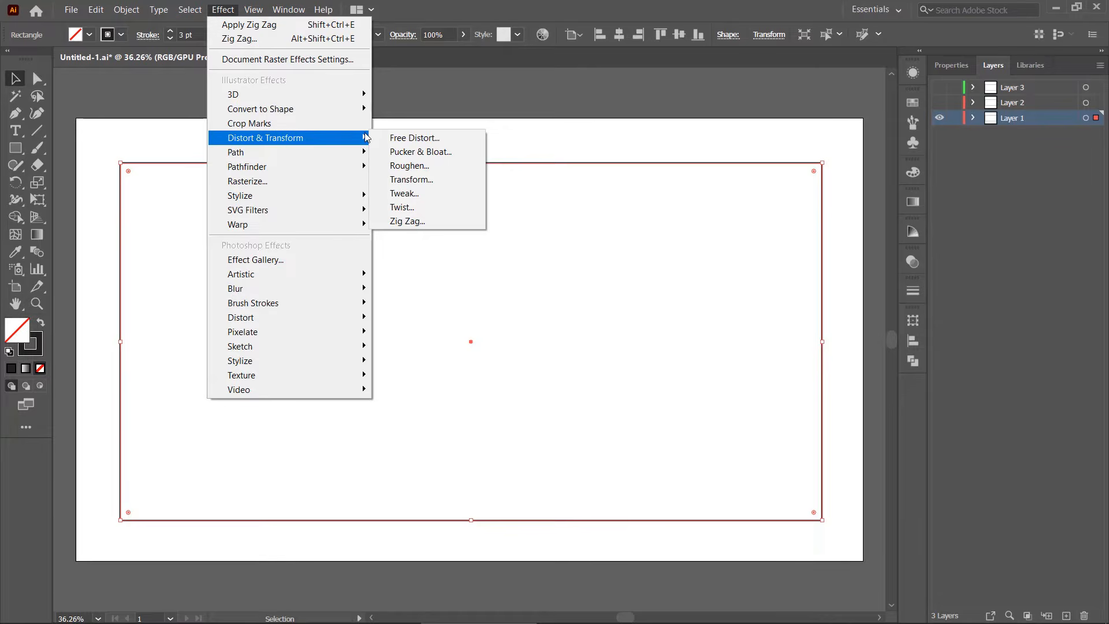
{"action": "left_click", "coordinate": [433, 222]}
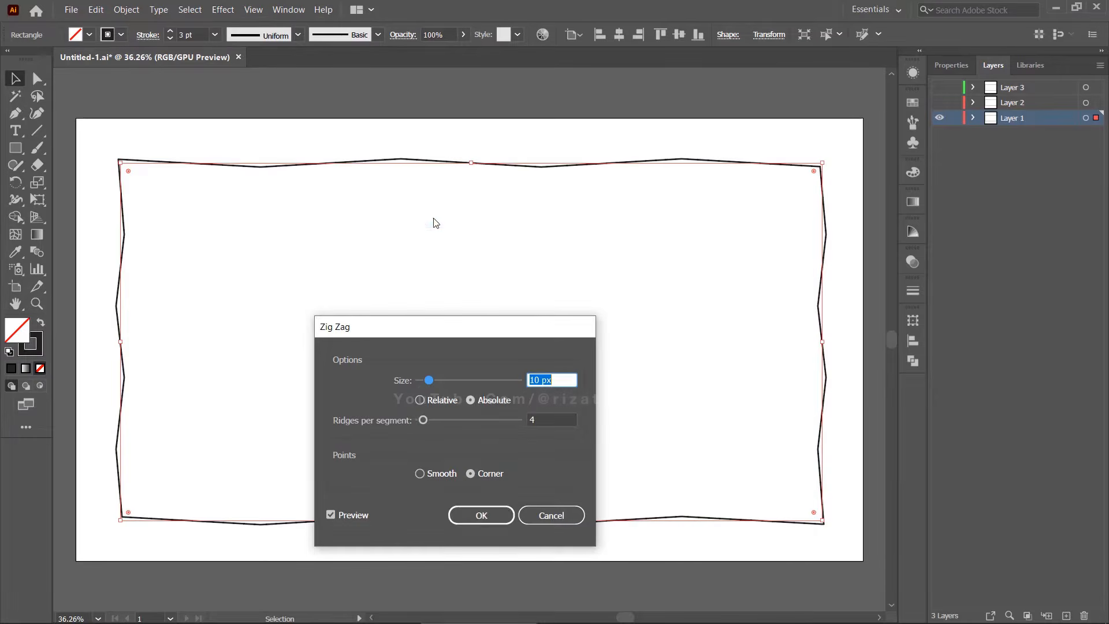
{"action": "left_click", "coordinate": [496, 520]}
{"action": "left_click", "coordinate": [537, 437]}
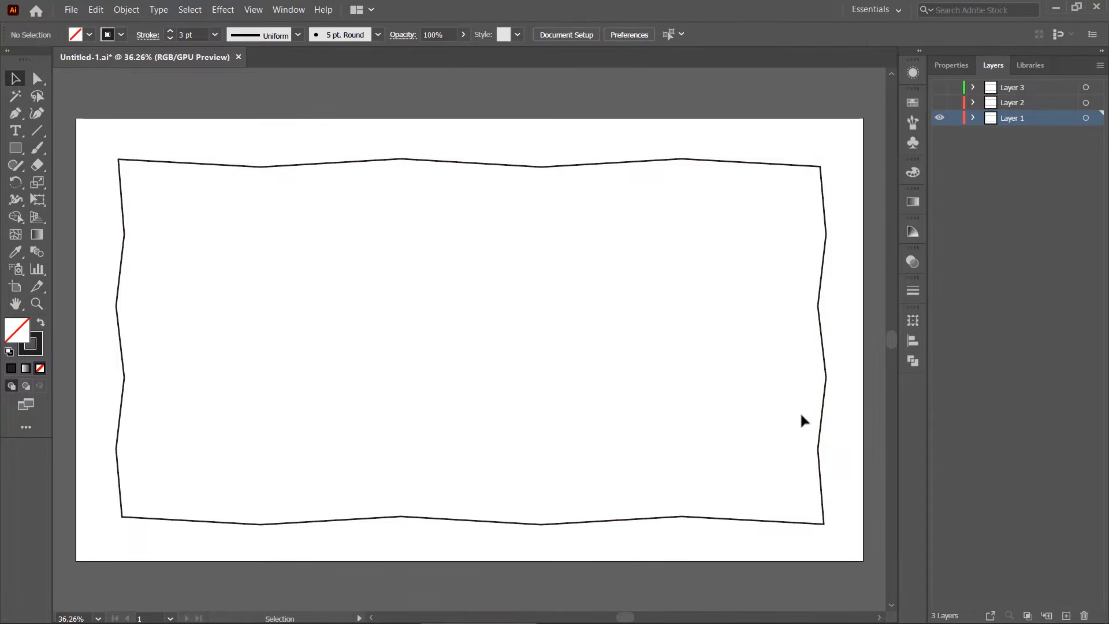
Show only Layer 2 and apply Zig Zag to its rectangle with size 35 px, 15 ridges per segment and smooth points
{"action": "left_click", "coordinate": [939, 117]}
{"action": "left_click", "coordinate": [940, 103]}
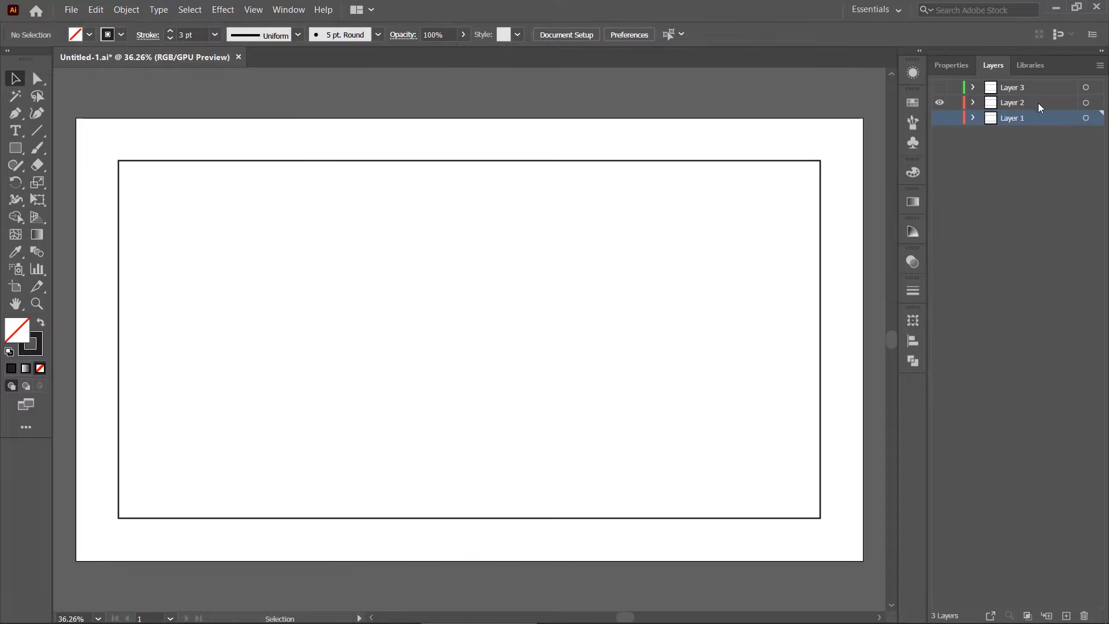
{"action": "left_click", "coordinate": [1096, 103]}
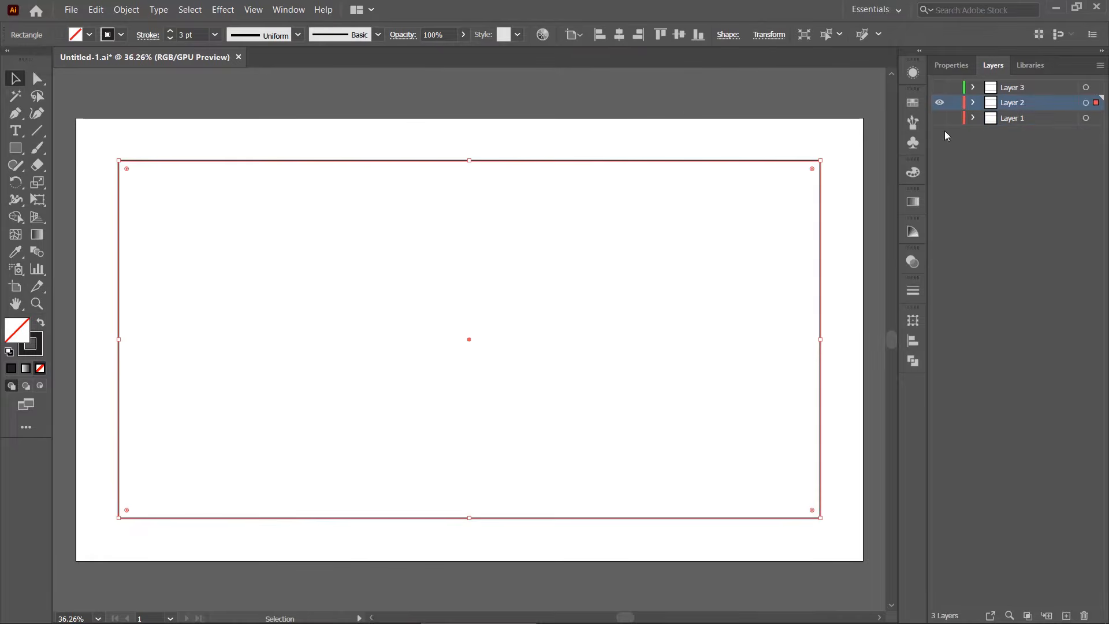
{"action": "left_click", "coordinate": [231, 9]}
{"action": "mouse_move", "coordinate": [289, 138]}
{"action": "left_click", "coordinate": [441, 222]}
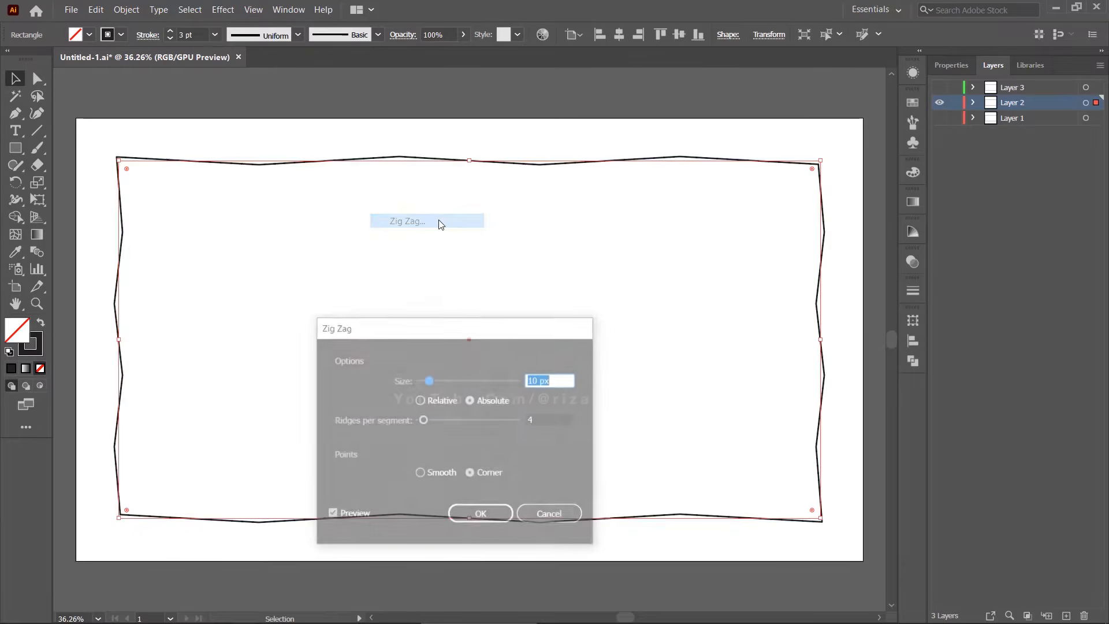
{"action": "left_click_drag", "start_coordinate": [510, 335], "coordinate": [536, 225]}
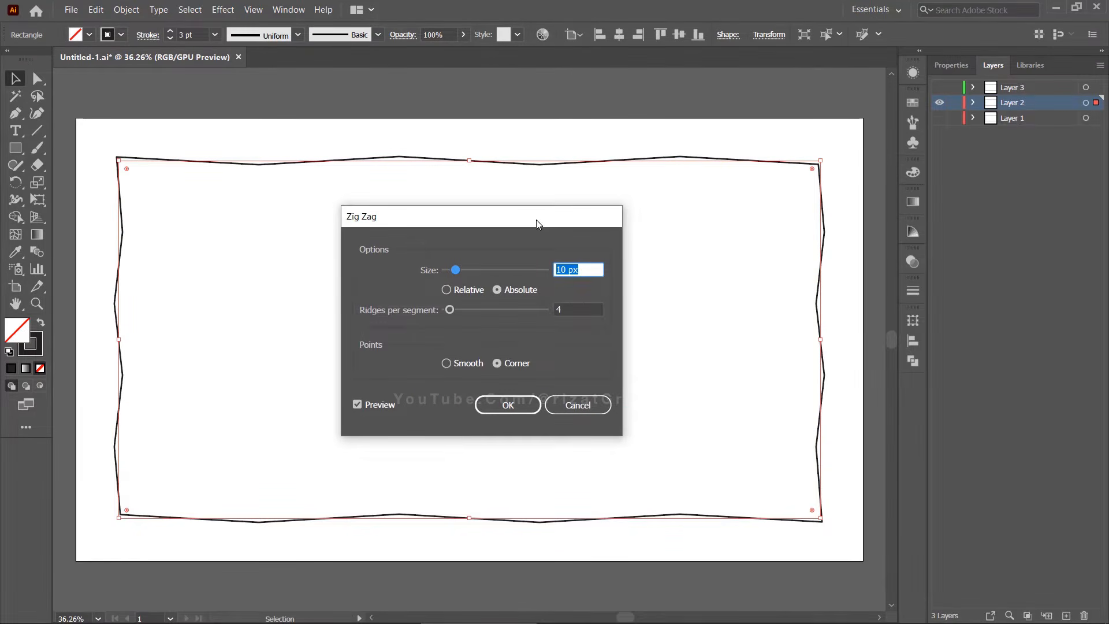
{"action": "type", "text": "35"}
{"action": "key", "text": "Tab"}
{"action": "type", "text": "15"}
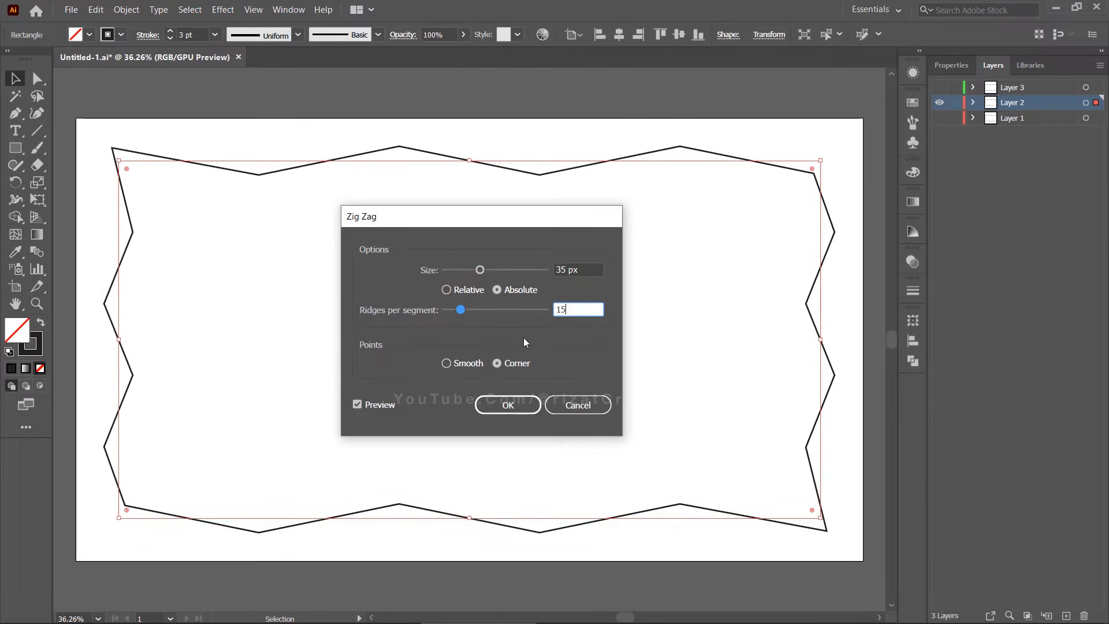
{"action": "left_click", "coordinate": [447, 363]}
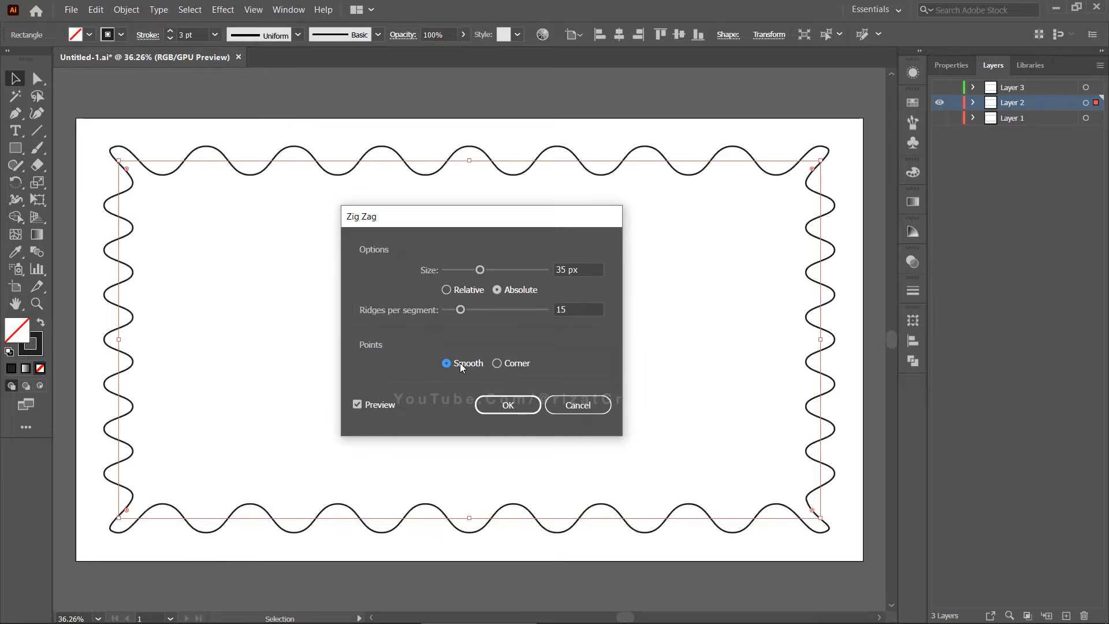
{"action": "left_click", "coordinate": [500, 411]}
Show only Layer 3 and apply Zig Zag to its rectangle with relative size 1%, 18 ridges per segment and smooth points
{"action": "left_click", "coordinate": [939, 102]}
{"action": "left_click", "coordinate": [939, 87]}
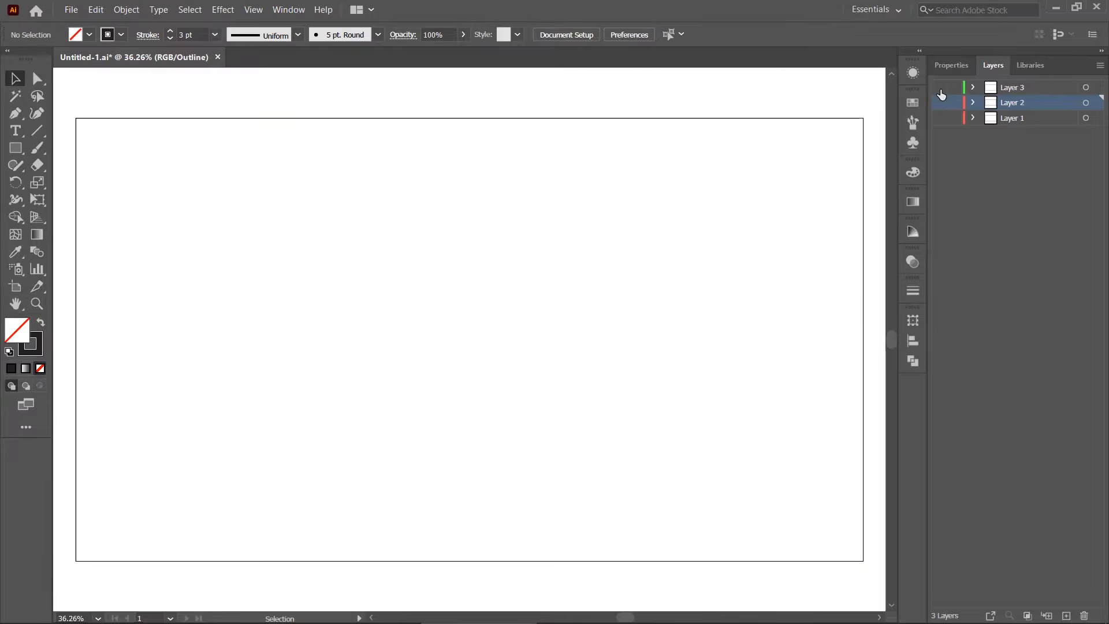
{"action": "left_click", "coordinate": [1093, 88]}
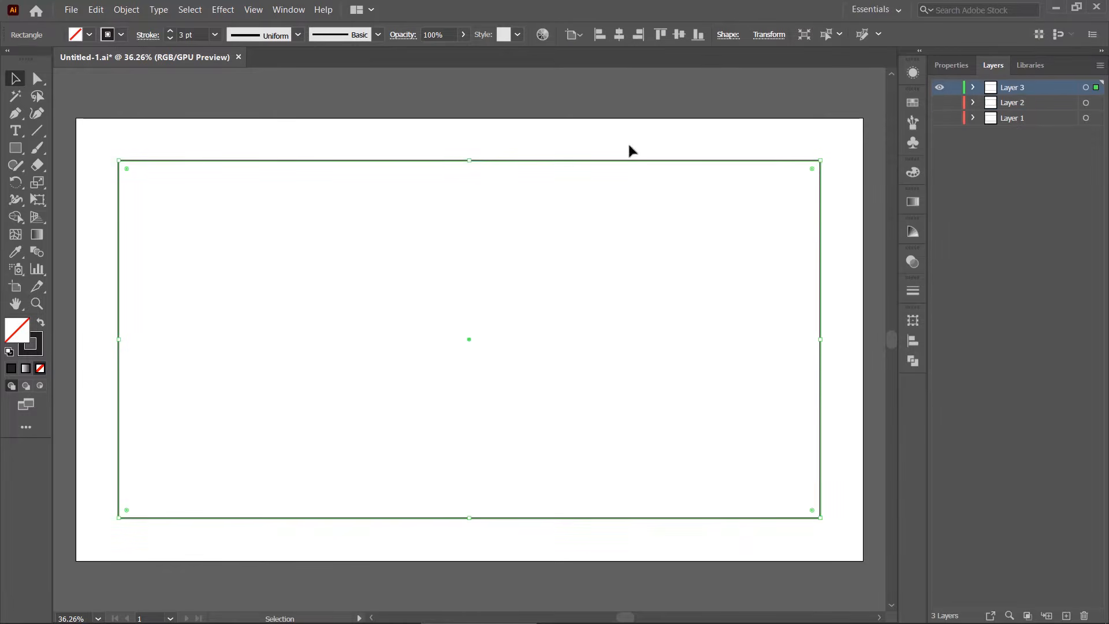
{"action": "left_click", "coordinate": [223, 9]}
{"action": "mouse_move", "coordinate": [305, 139]}
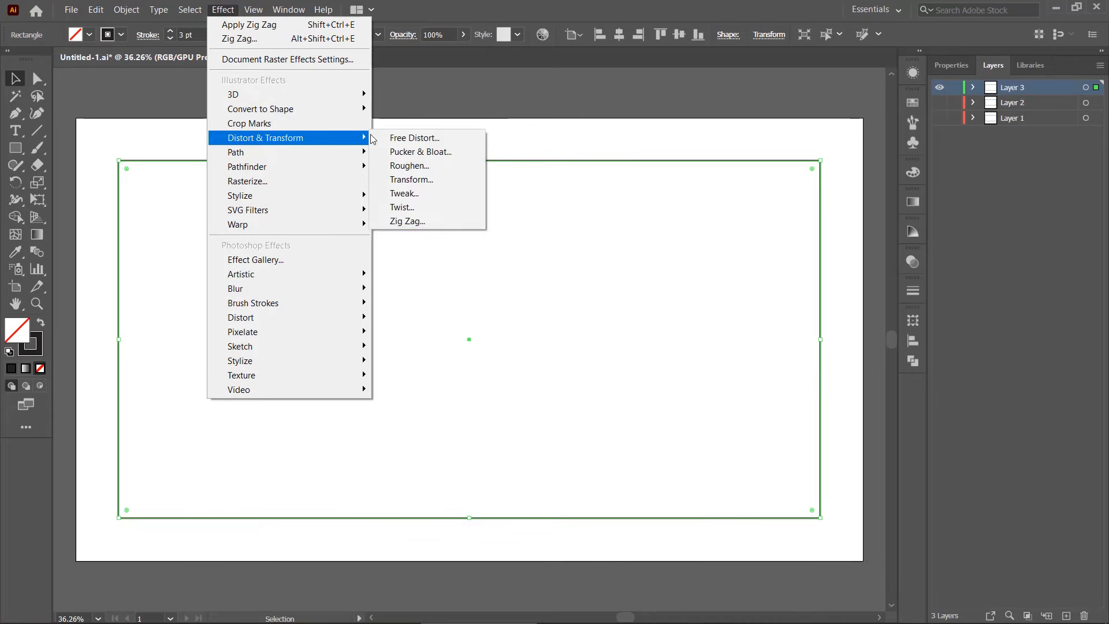
{"action": "left_click", "coordinate": [432, 220]}
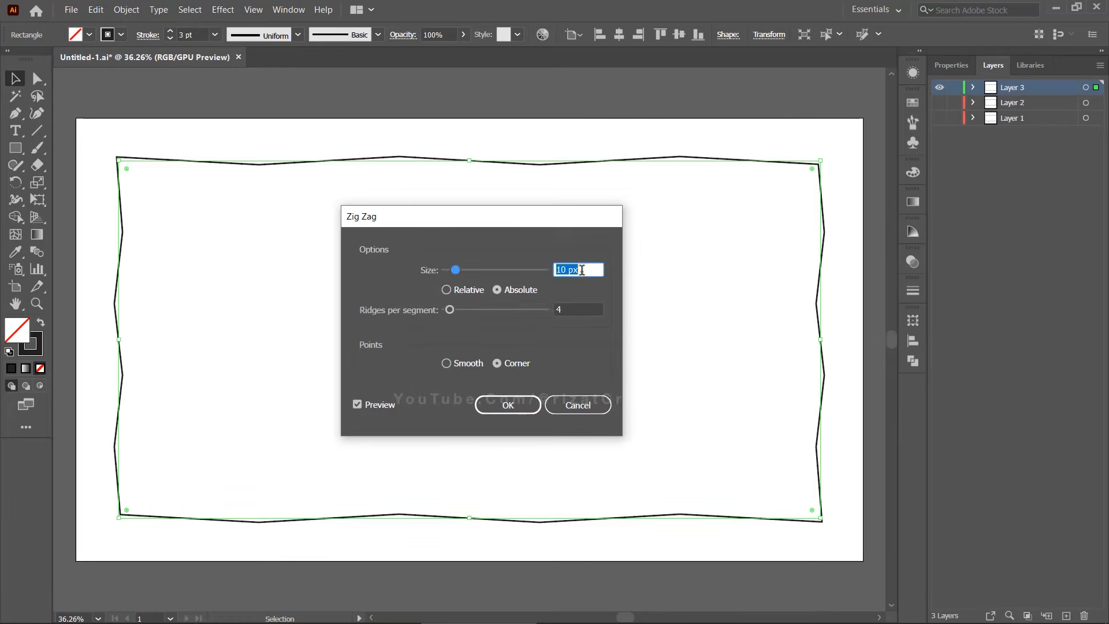
{"action": "left_click", "coordinate": [446, 289]}
{"action": "type", "text": "1"}
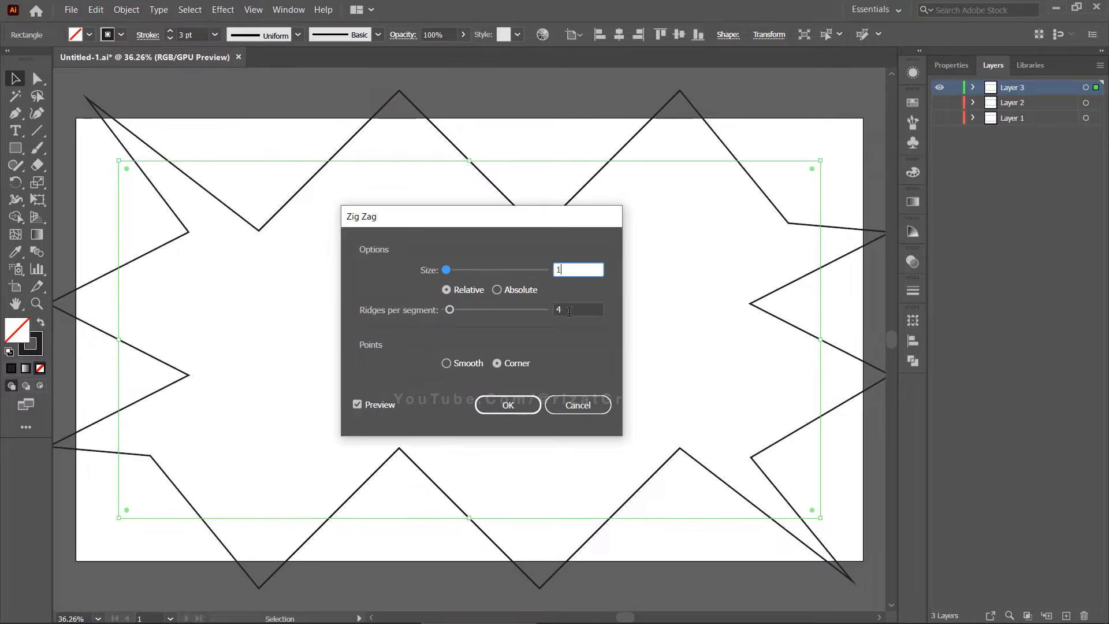
{"action": "key", "text": "Tab"}
{"action": "double_click", "coordinate": [588, 306]}
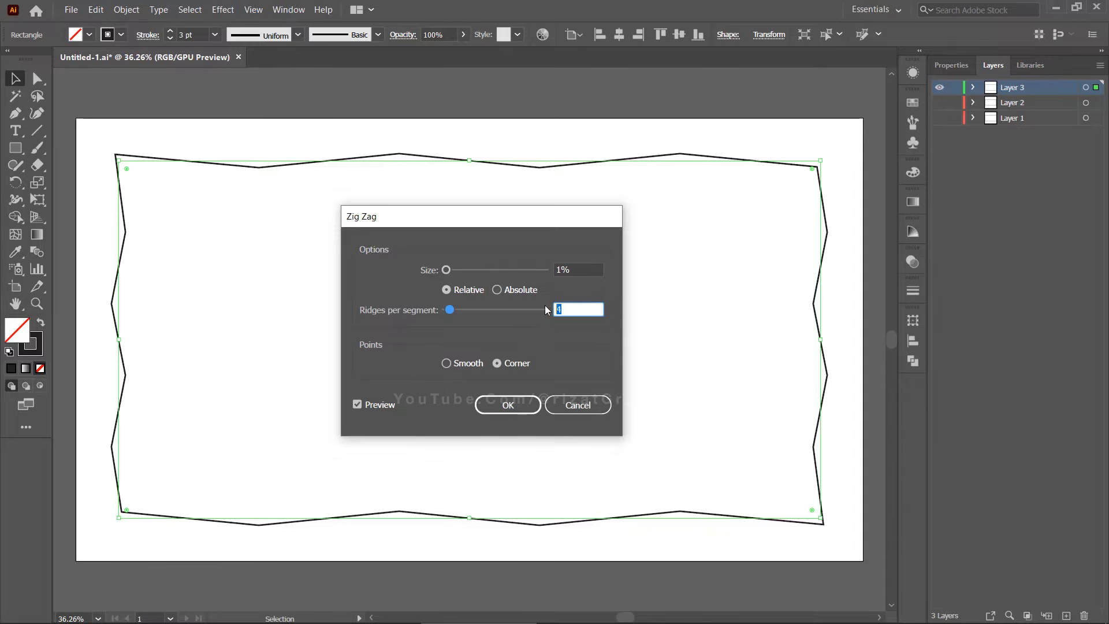
{"action": "type", "text": "18"}
{"action": "left_click", "coordinate": [477, 366]}
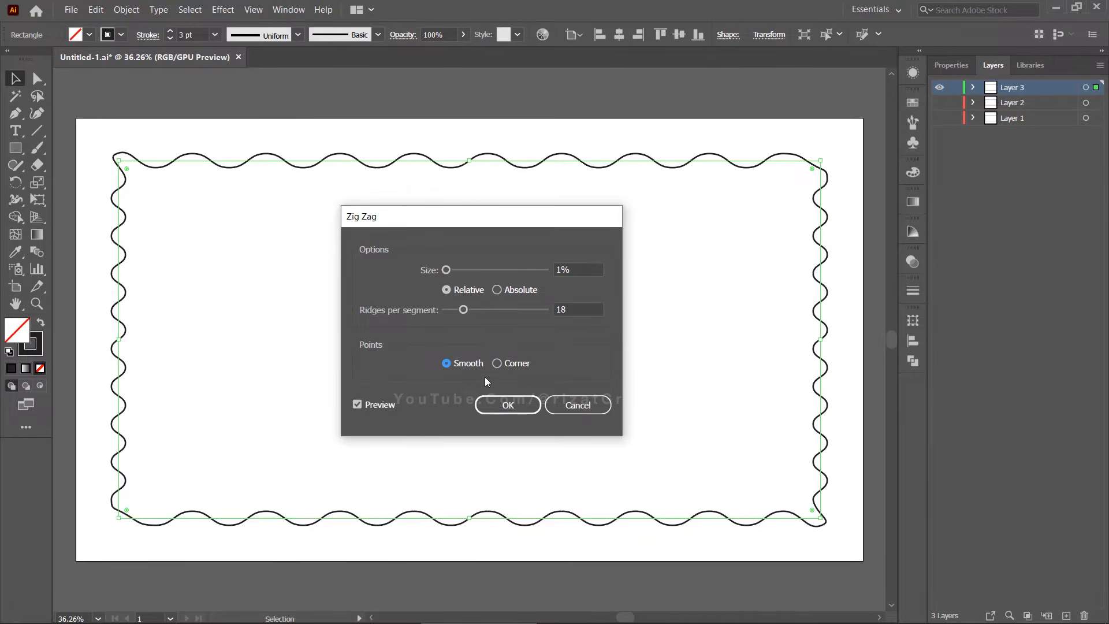
{"action": "left_click", "coordinate": [508, 405]}
Make Layers 1 and 2 visible again alongside Layer 3 and deselect the artwork
{"action": "left_click", "coordinate": [939, 104]}
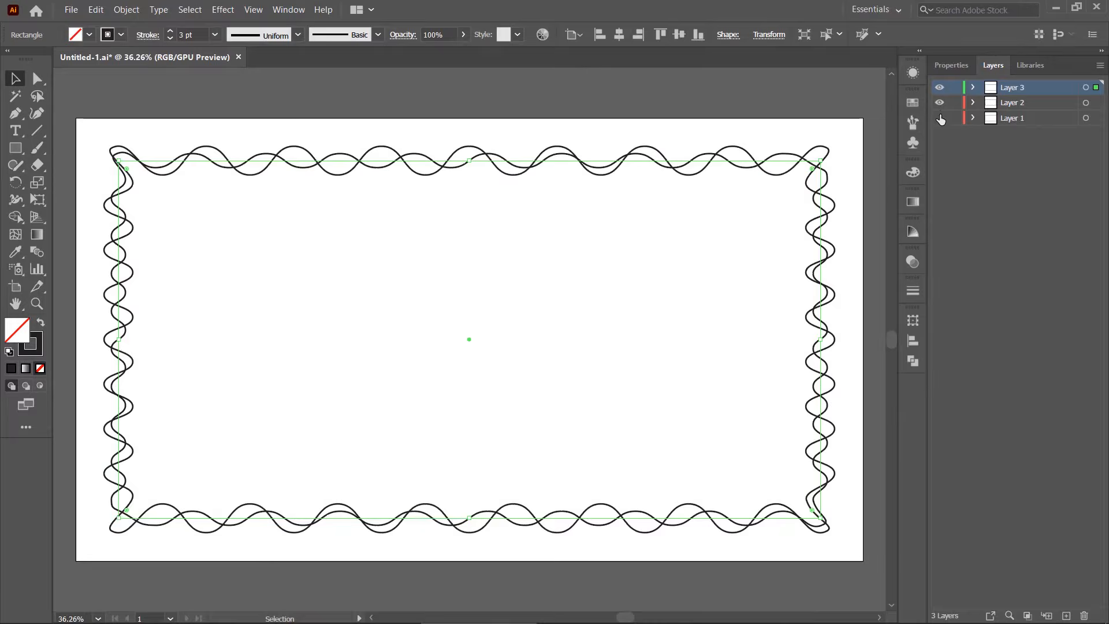
{"action": "left_click", "coordinate": [939, 117]}
{"action": "left_click", "coordinate": [637, 270]}
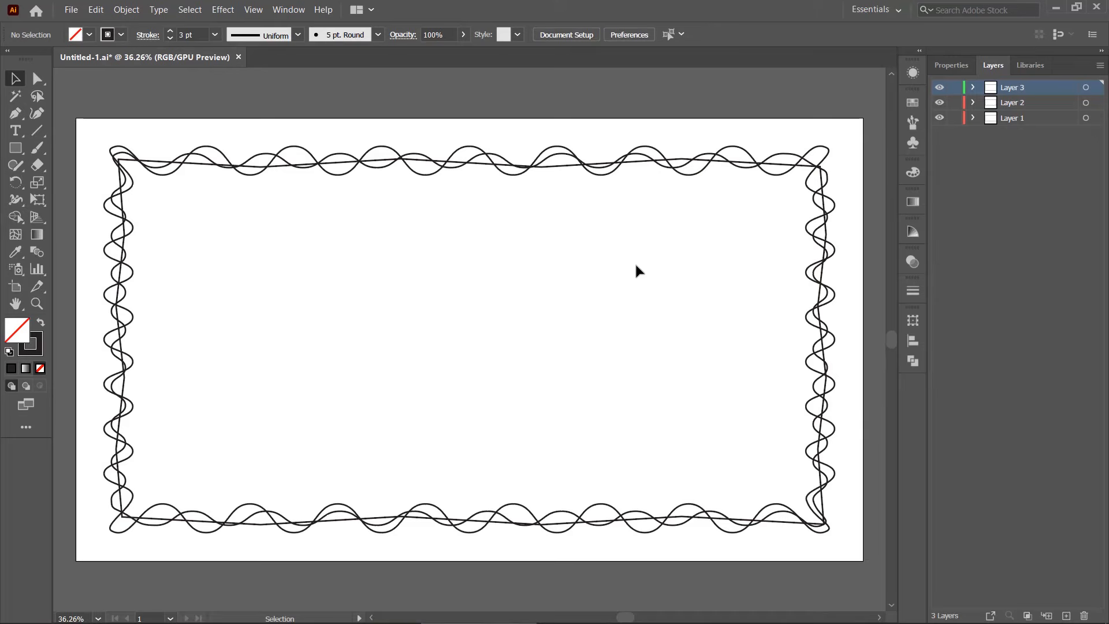
Save the Illustrator document as Wire in the Christmas Lights Animation folder
{"action": "left_click", "coordinate": [70, 8]}
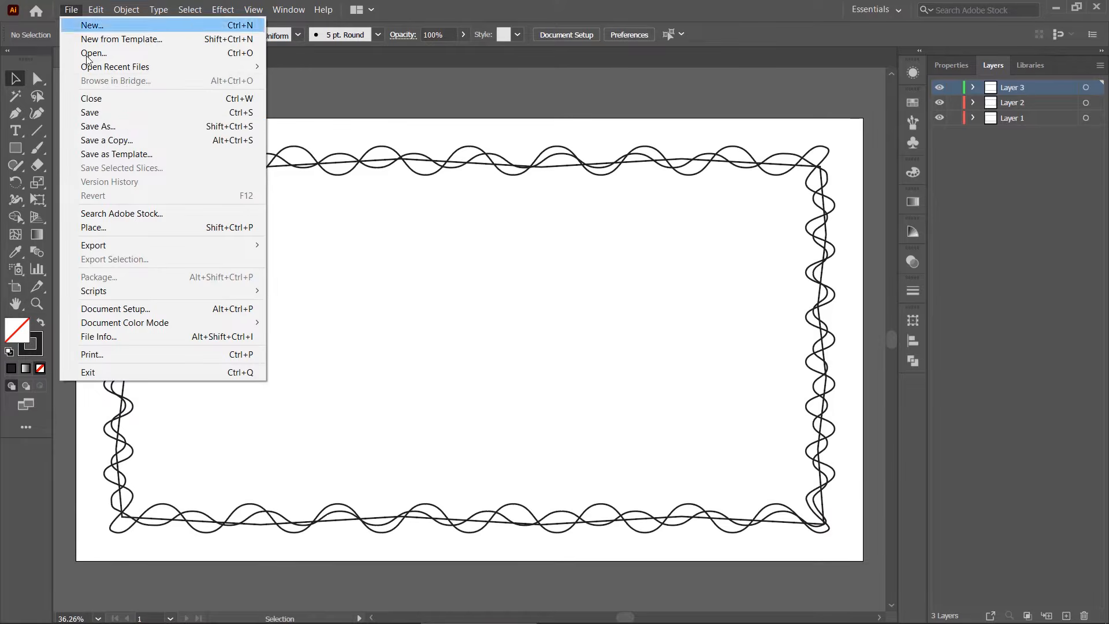
{"action": "left_click", "coordinate": [104, 126]}
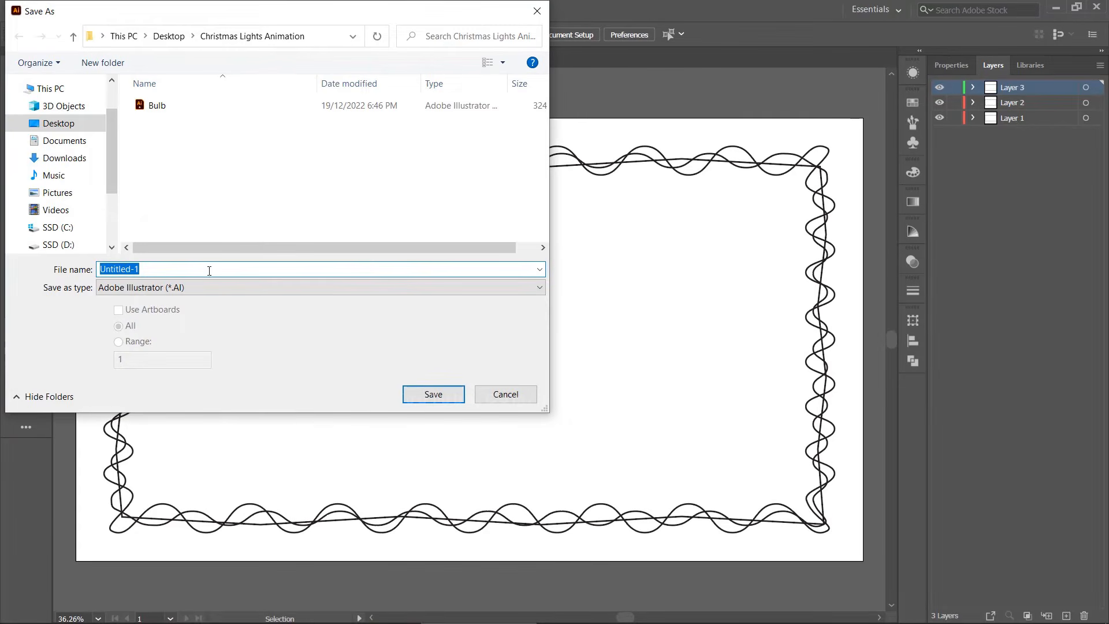
{"action": "type", "text": "Wire"}
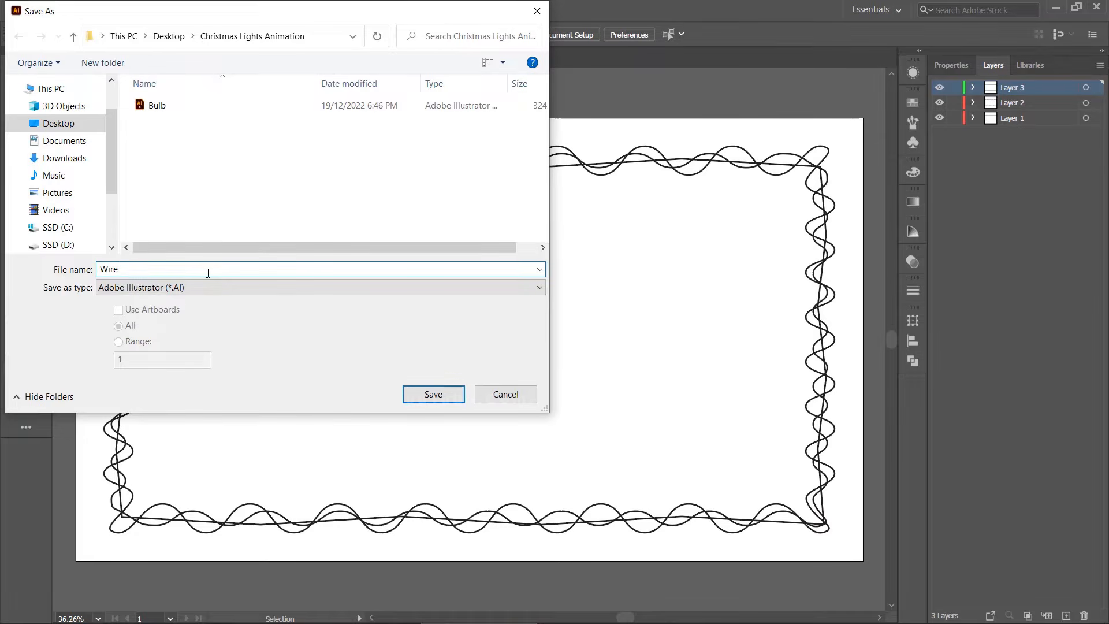
{"action": "left_click", "coordinate": [432, 394]}
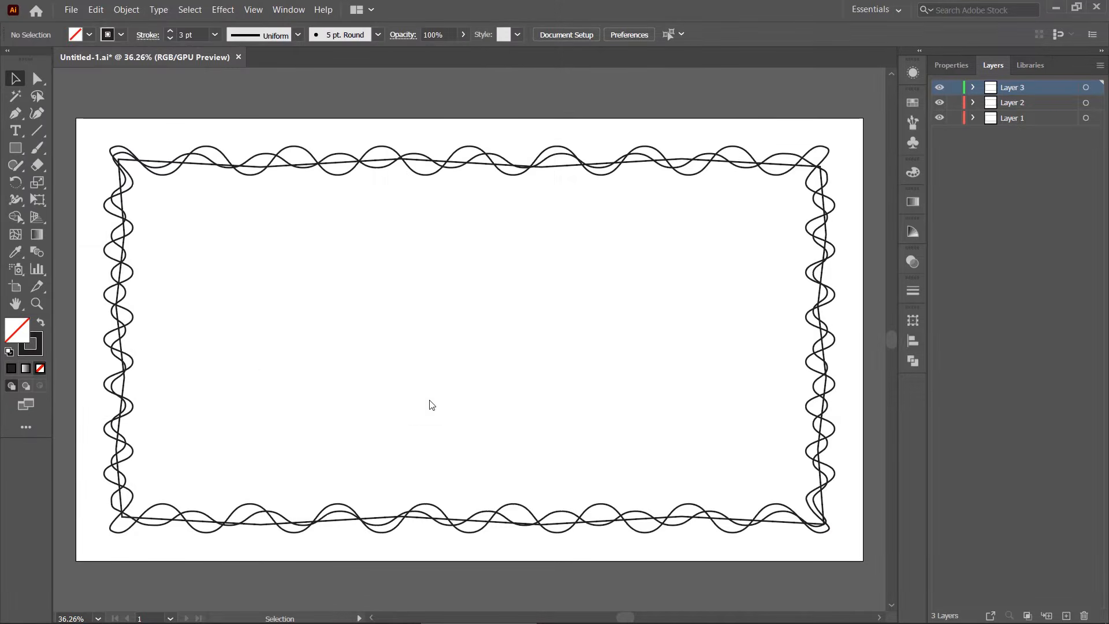
{"action": "left_click", "coordinate": [597, 509]}
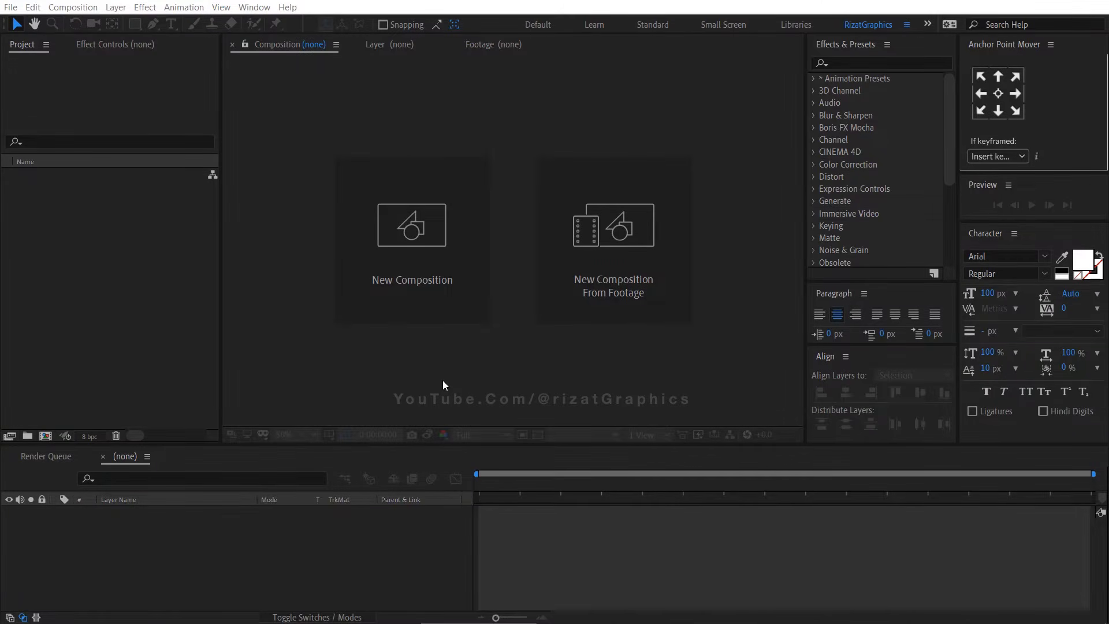
Switch to After Effects and create a new composition named Christmas Lights Animation, 1920 x 1080, 30 fps, 10 seconds long
{"action": "left_click", "coordinate": [422, 272]}
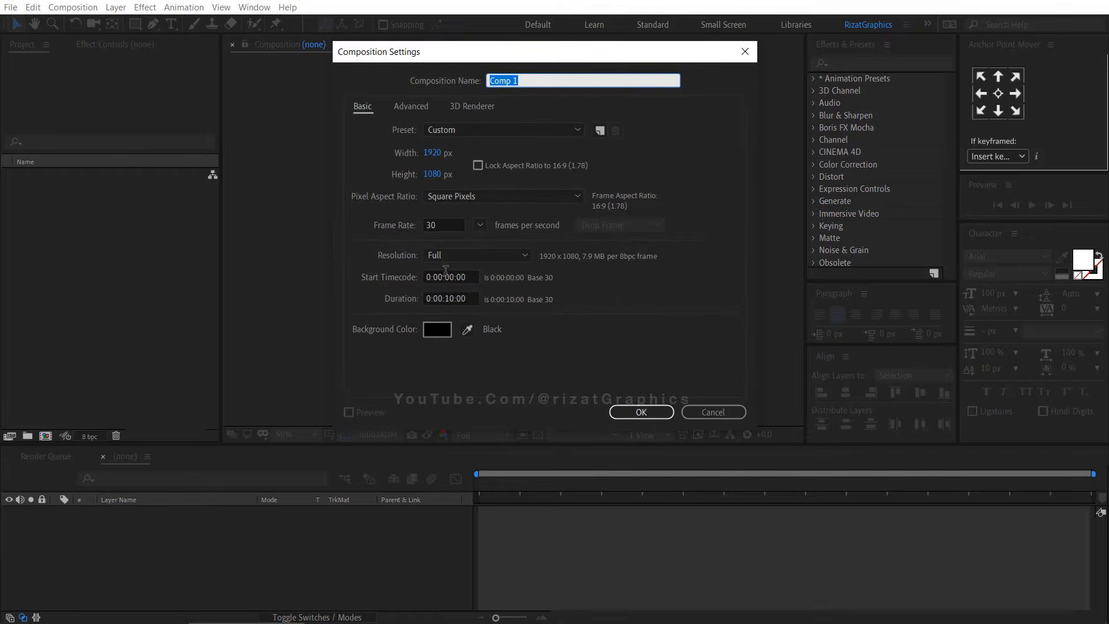
{"action": "left_click", "coordinate": [593, 81]}
{"action": "key", "text": "BackSpace"}
{"action": "key", "text": "BackSpace"}
{"action": "key", "text": "BackSpace"}
{"action": "type", "text": "hristmas Lights Animation"}
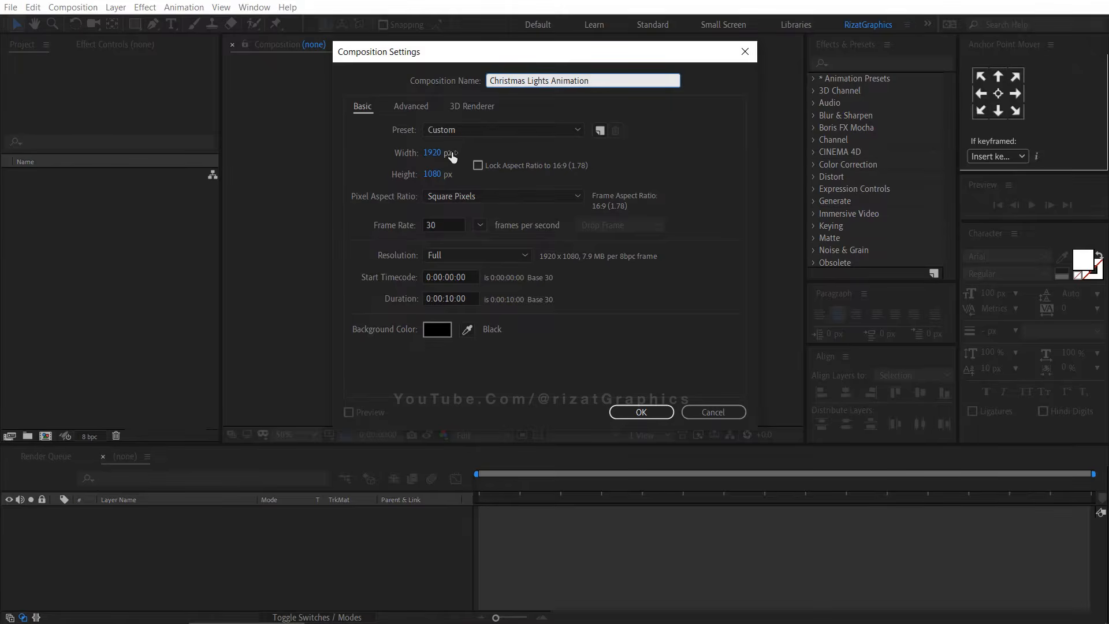
{"action": "left_click", "coordinate": [452, 153]}
{"action": "left_click", "coordinate": [449, 174]}
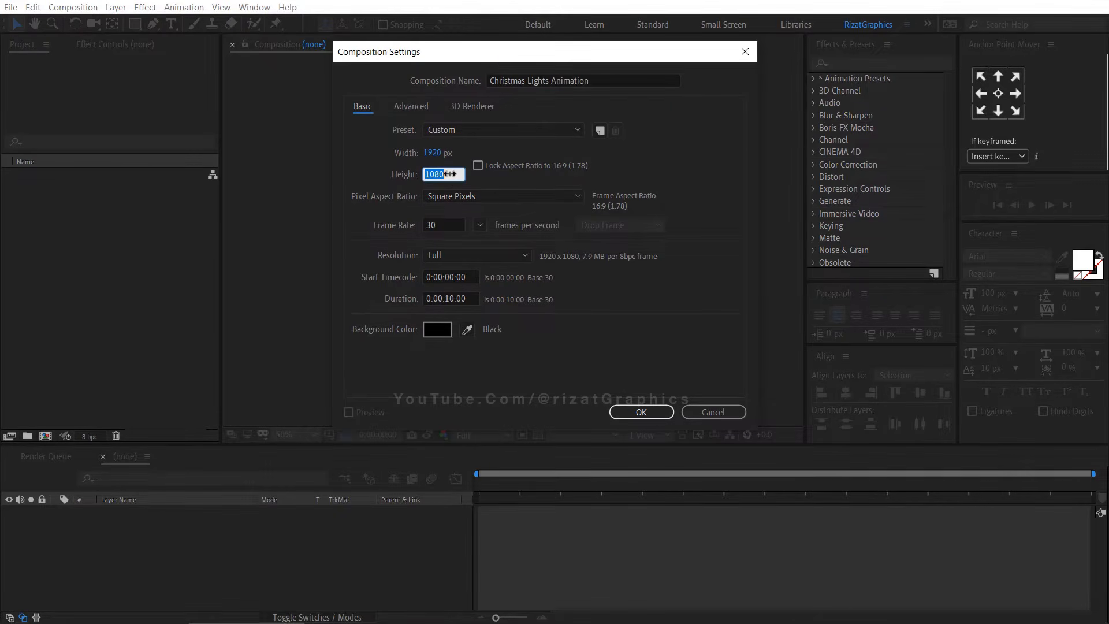
{"action": "left_click", "coordinate": [446, 224]}
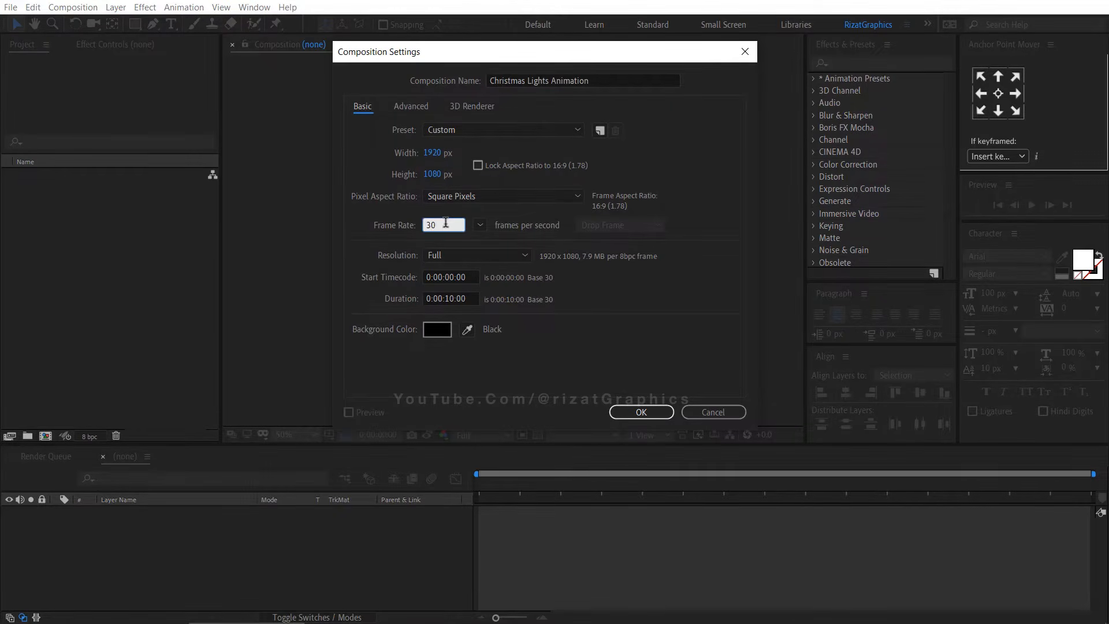
{"action": "left_click", "coordinate": [467, 298]}
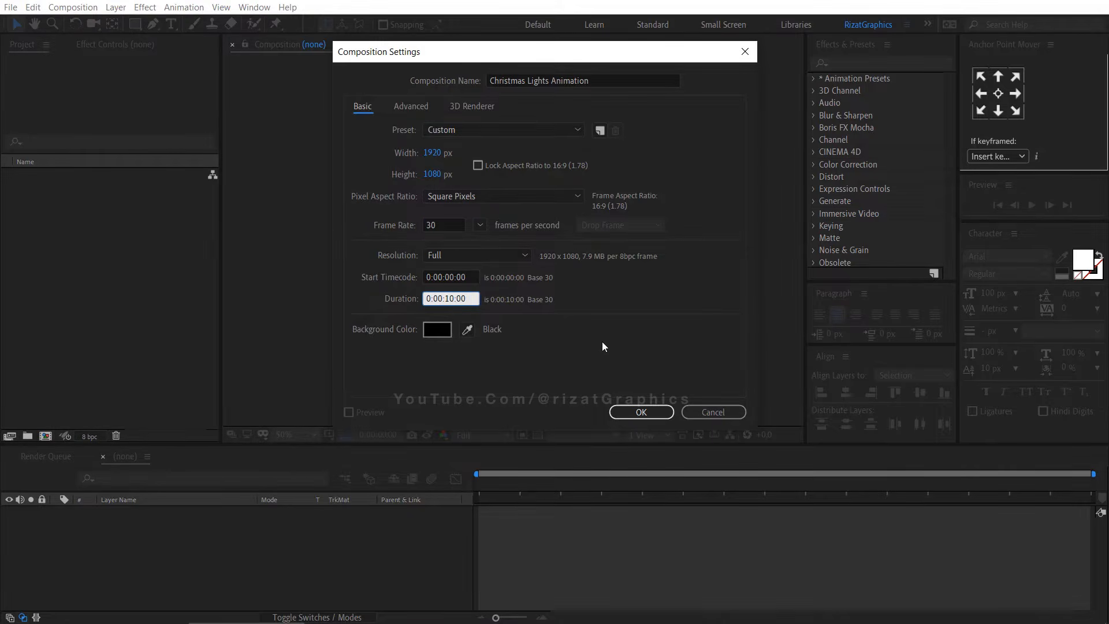
{"action": "left_click", "coordinate": [622, 409]}
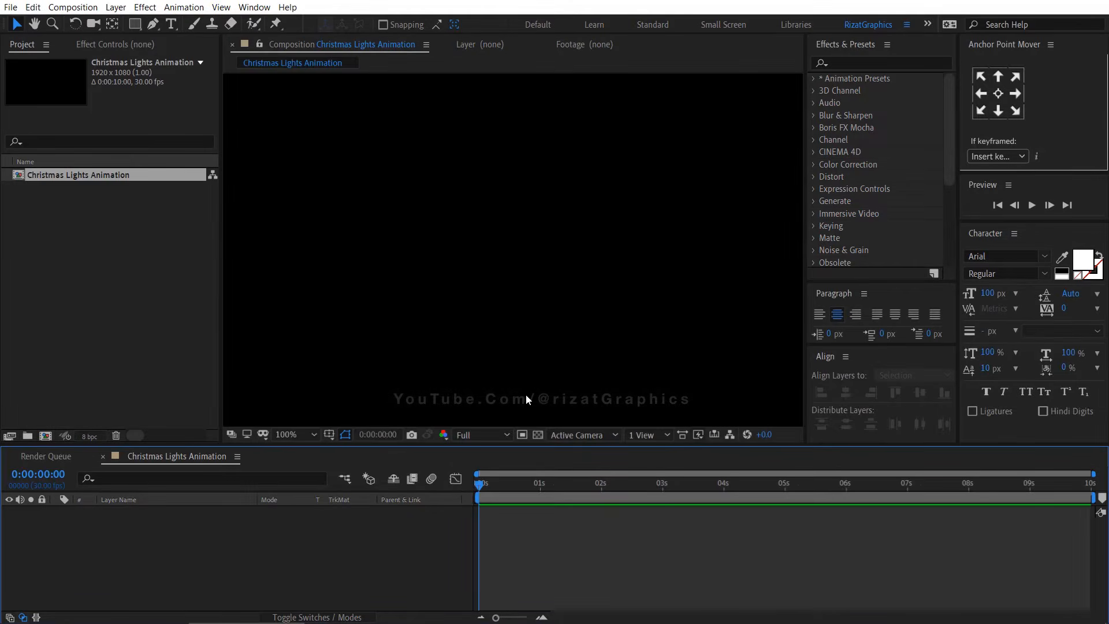
Import the Light Bulb and Wire files from the Christmas Lights Animation folder into the project
{"action": "scroll", "coordinate": [527, 395], "scroll_direction": "down", "scroll_amount": 1}
{"action": "left_click", "coordinate": [11, 7]}
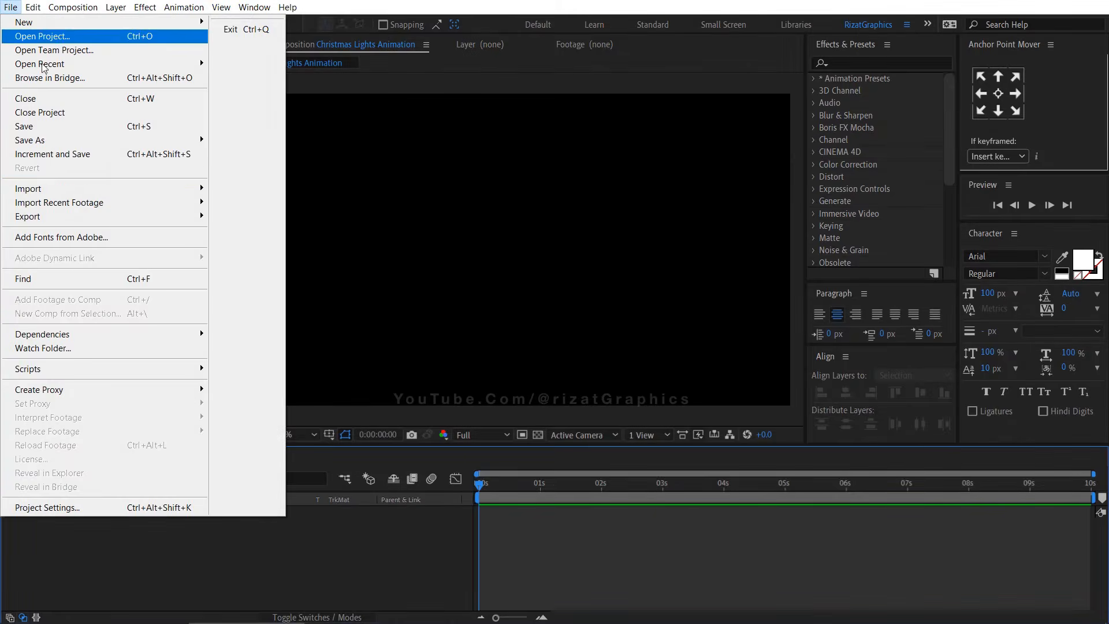
{"action": "mouse_move", "coordinate": [195, 196]}
{"action": "left_click", "coordinate": [276, 192]}
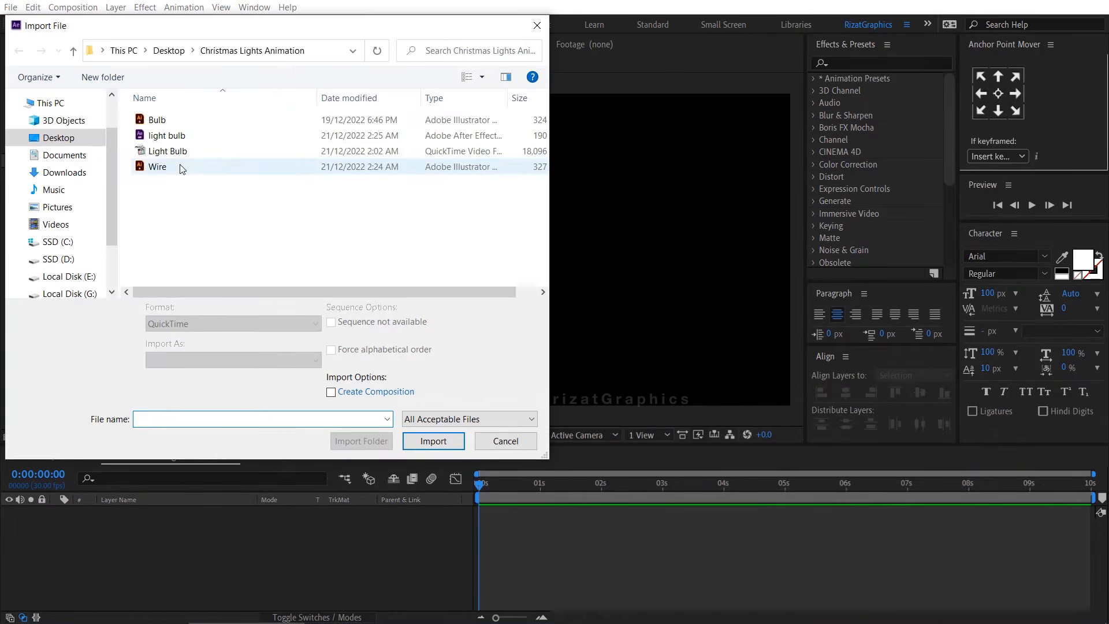
{"action": "left_click", "coordinate": [182, 168]}
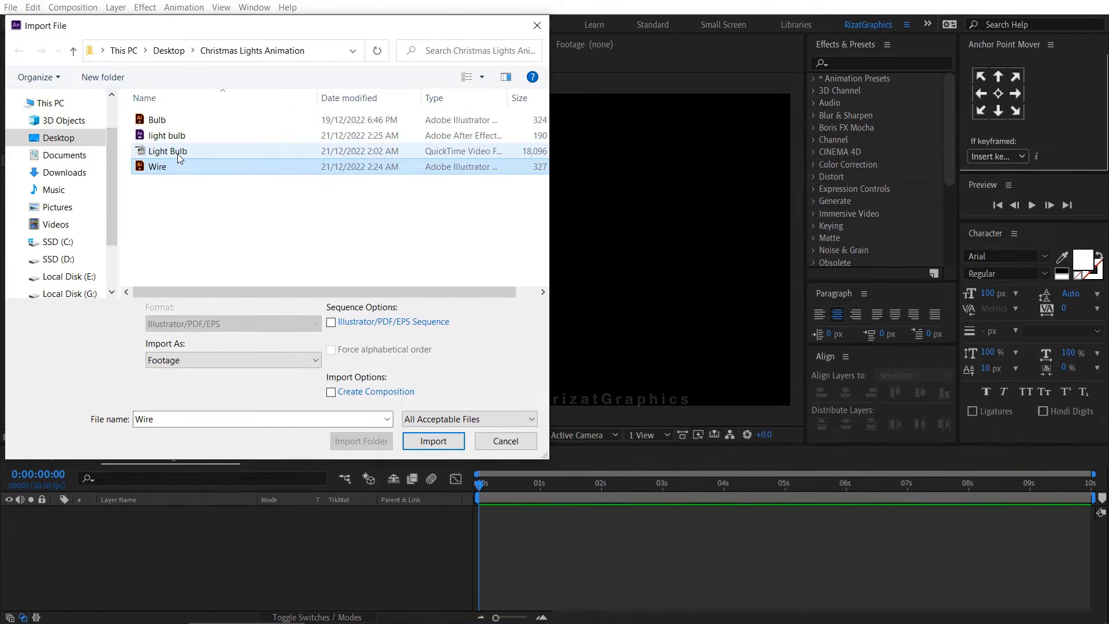
{"action": "left_click", "coordinate": [183, 154], "text": "shift"}
{"action": "left_click", "coordinate": [433, 441]}
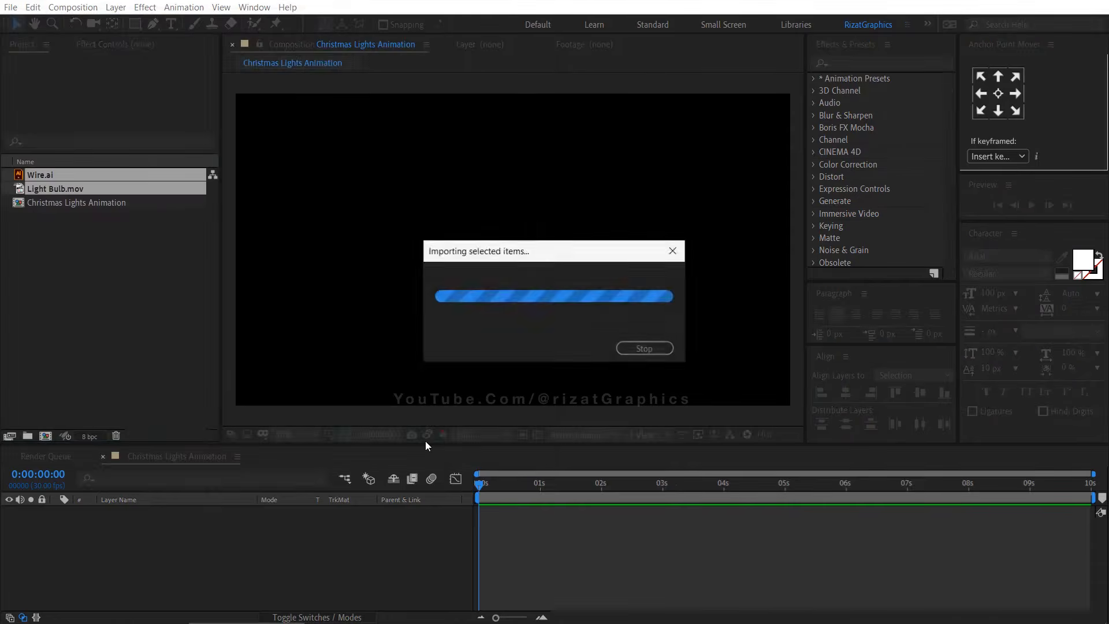
Add the Wire artwork to the Christmas Lights Animation composition as a layer
{"action": "left_click", "coordinate": [100, 277]}
{"action": "left_click_drag", "start_coordinate": [52, 175], "coordinate": [112, 521]}
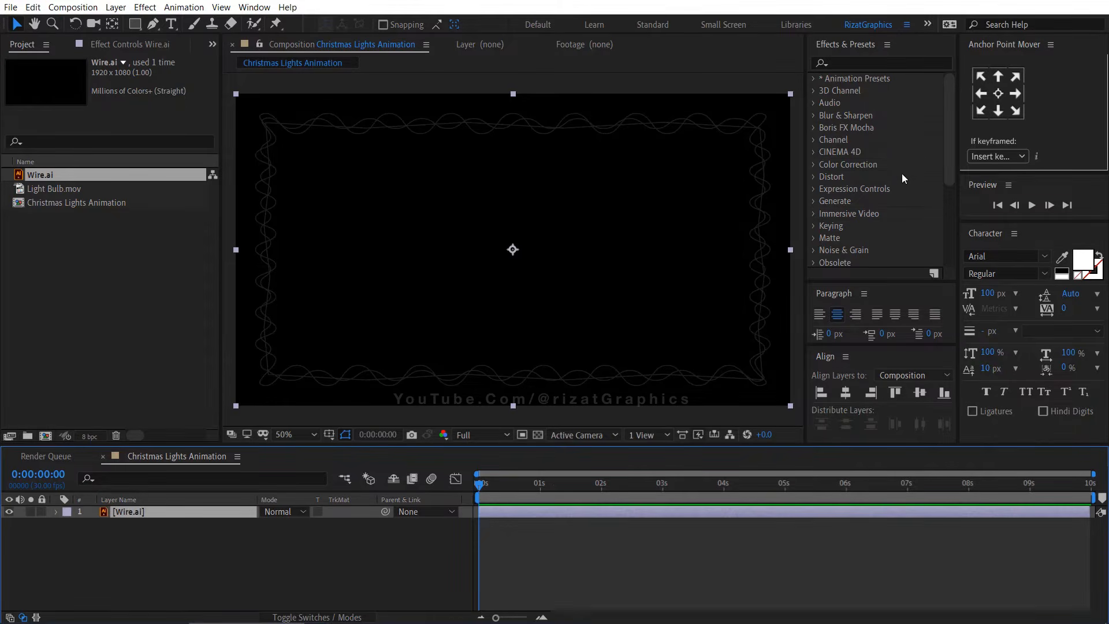
Apply the Fill effect to the Wire layer and set its colour to grey 6F6F6F
{"action": "left_click", "coordinate": [884, 63]}
{"action": "type", "text": "fill"}
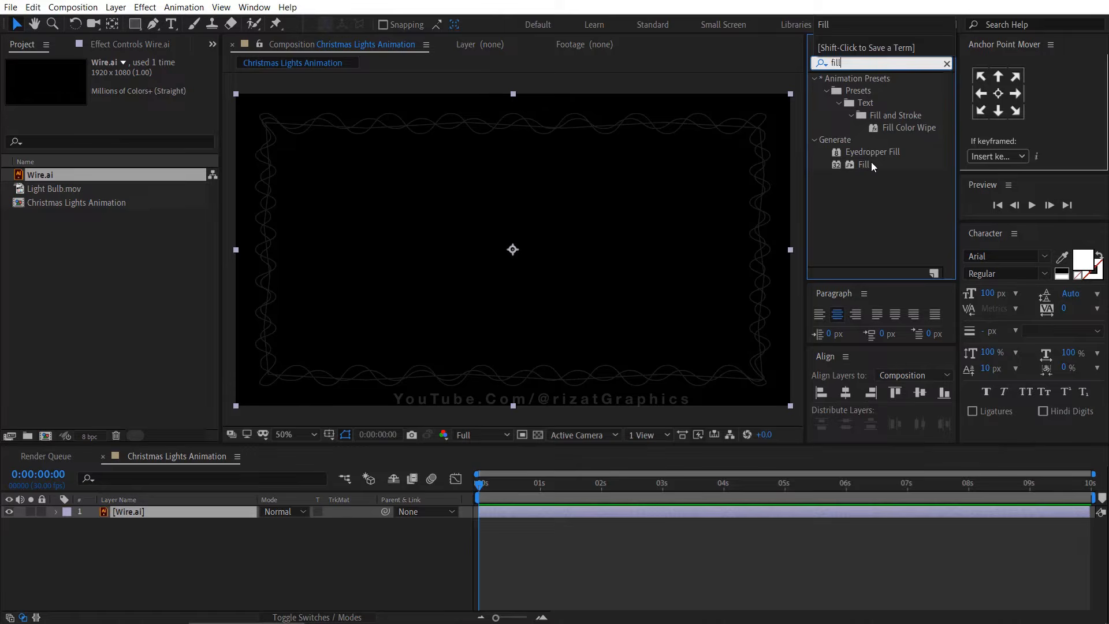
{"action": "left_click_drag", "start_coordinate": [872, 166], "coordinate": [215, 517]}
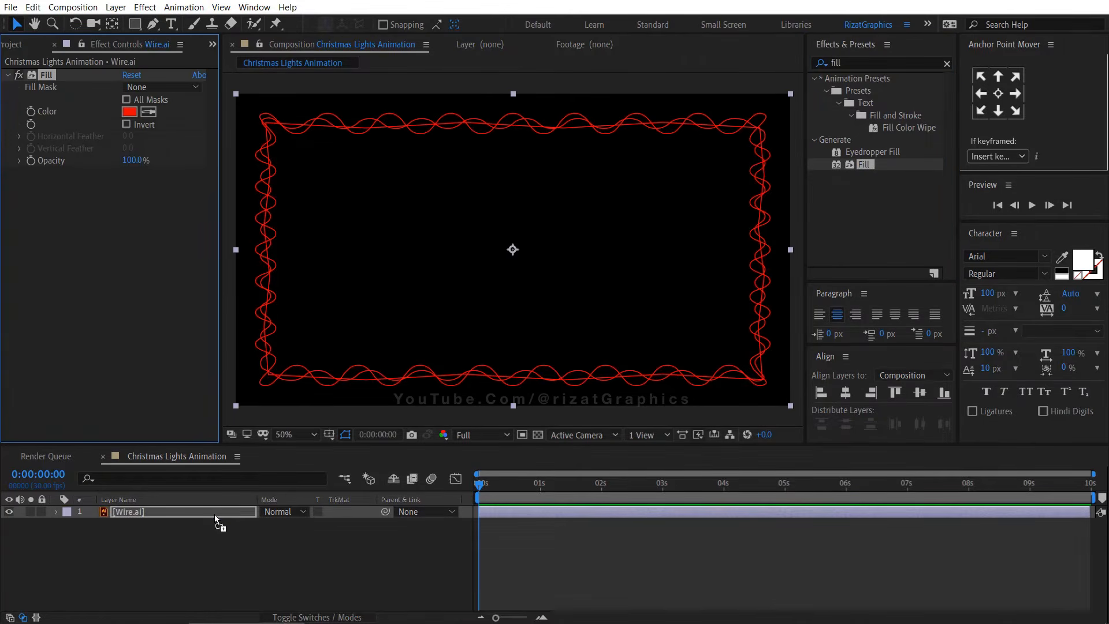
{"action": "left_click", "coordinate": [129, 111]}
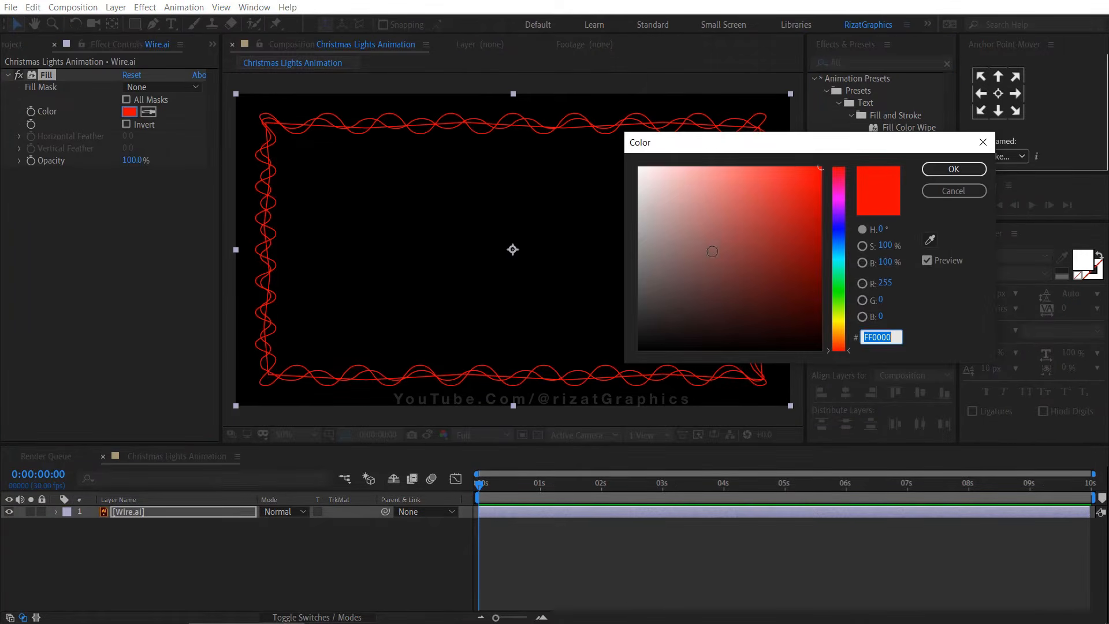
{"action": "left_click_drag", "start_coordinate": [647, 249], "coordinate": [584, 270]}
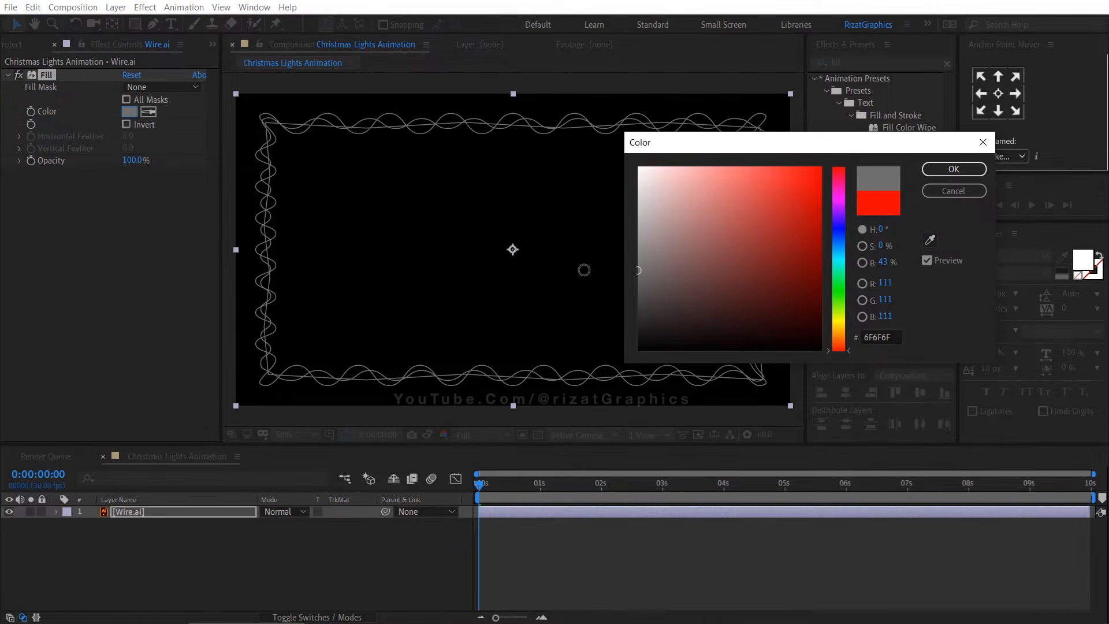
{"action": "left_click", "coordinate": [954, 169]}
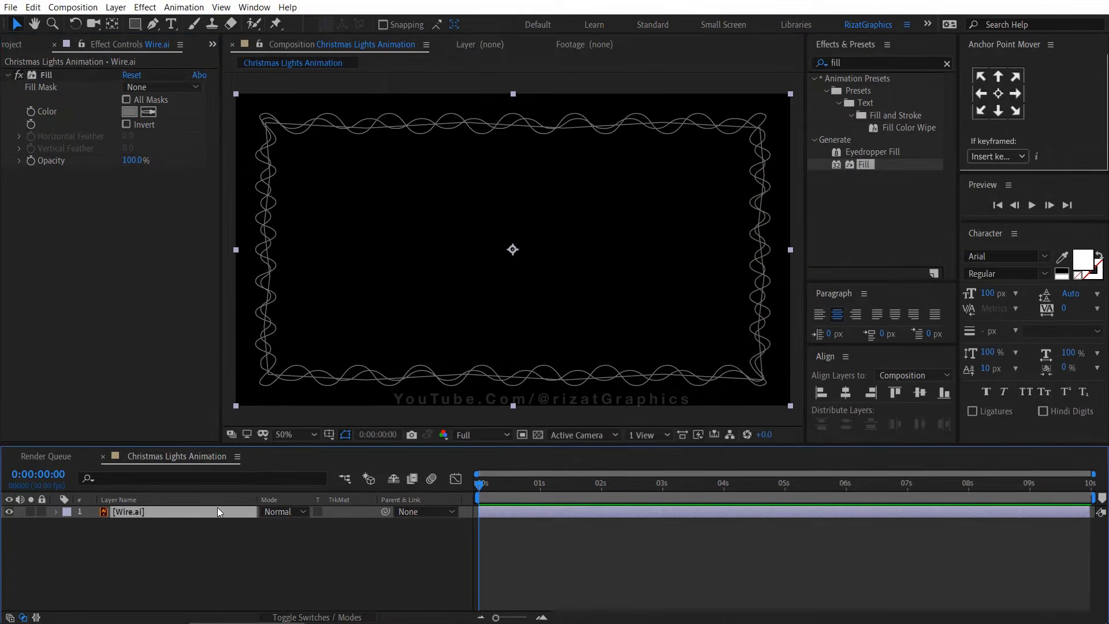
Scale the Wire layer down to 95%
{"action": "key", "text": "s"}
{"action": "left_click_drag", "start_coordinate": [276, 524], "coordinate": [281, 523]}
{"action": "left_click", "coordinate": [280, 524]}
{"action": "key", "text": "Down"}
{"action": "key", "text": "Down"}
{"action": "key", "text": "Down"}
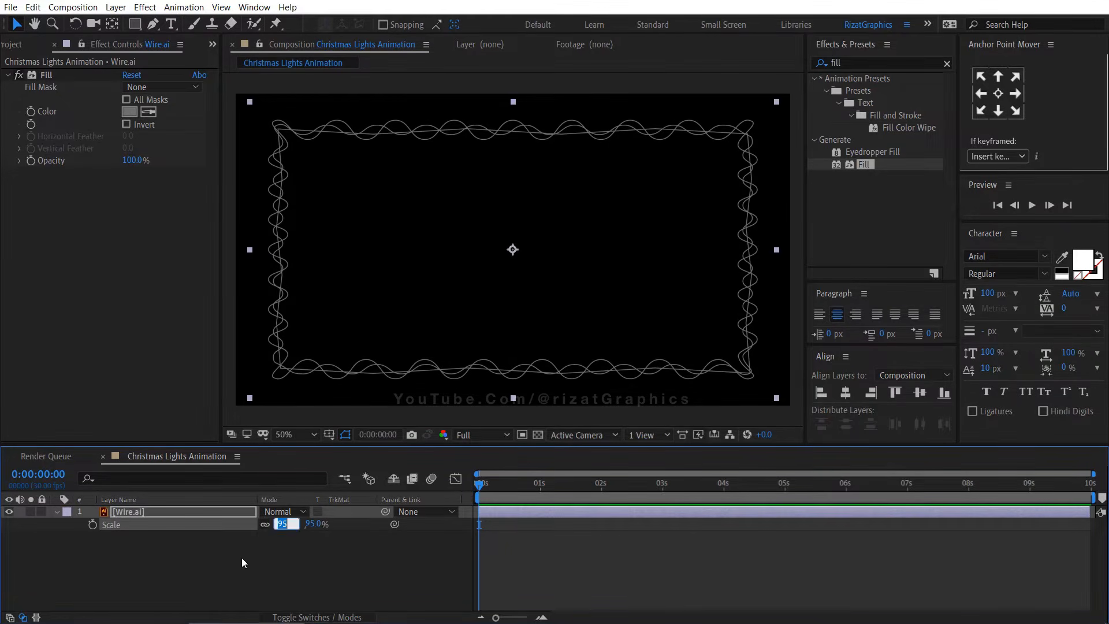
{"action": "left_click", "coordinate": [242, 557]}
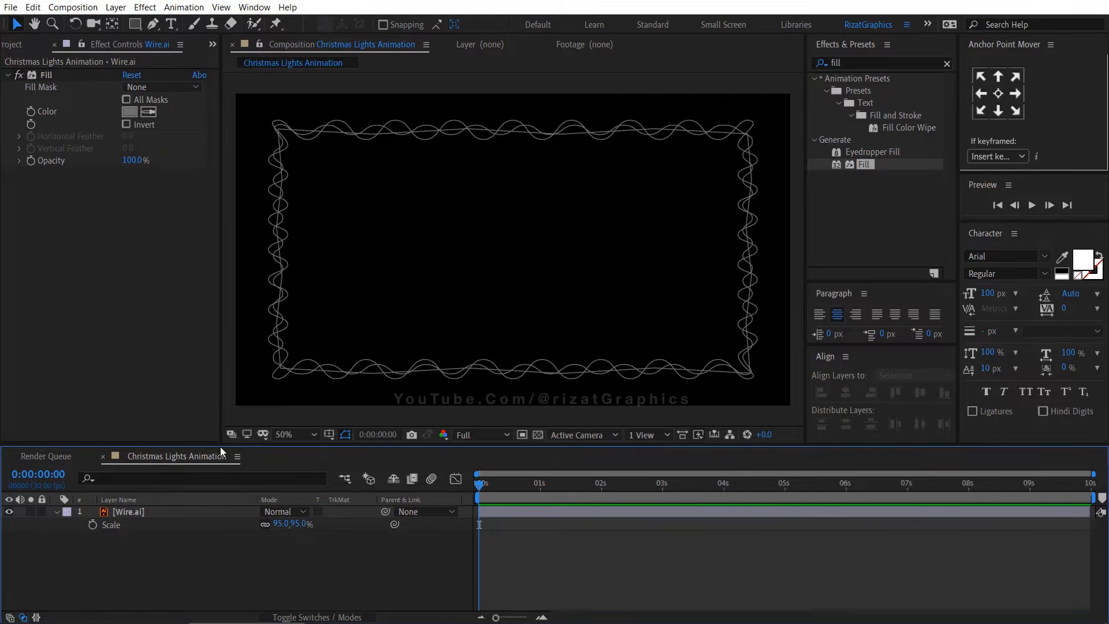
{"action": "left_click_drag", "start_coordinate": [220, 446], "coordinate": [192, 457]}
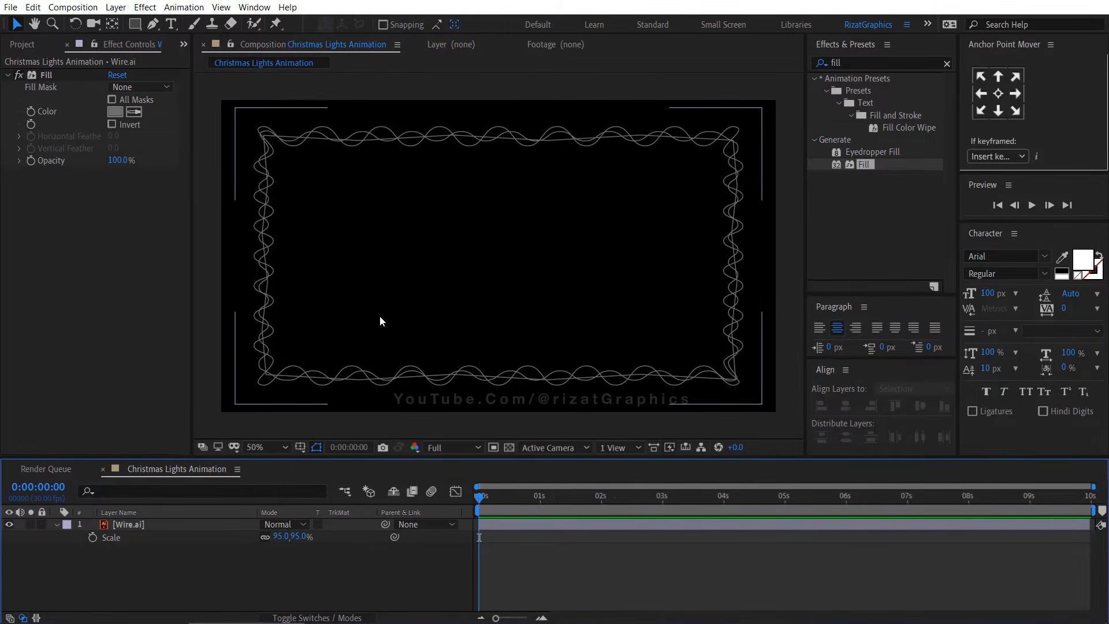
{"action": "left_click", "coordinate": [22, 44]}
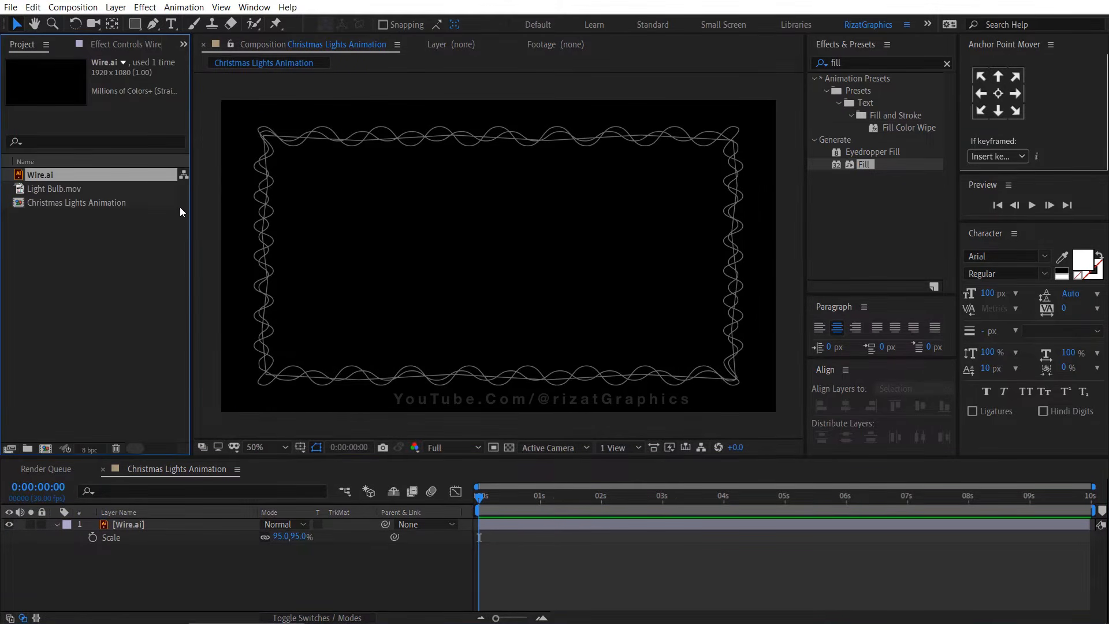
{"action": "left_click_drag", "start_coordinate": [190, 199], "coordinate": [222, 204]}
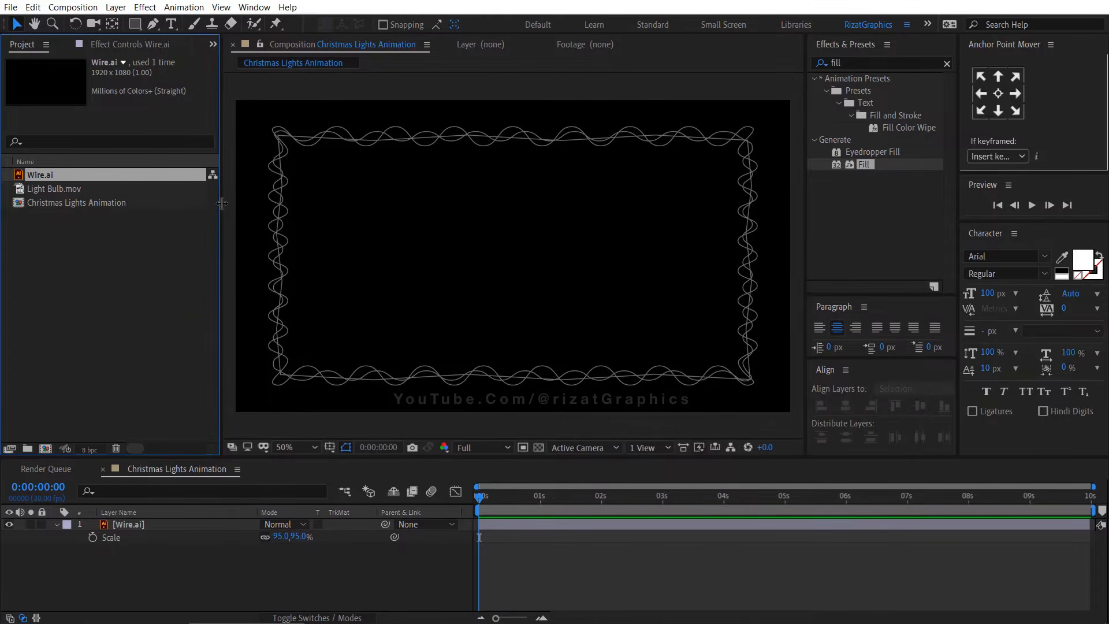
Add the Light Bulb footage above the wire and scale it to 15%
{"action": "left_click_drag", "start_coordinate": [57, 189], "coordinate": [86, 518]}
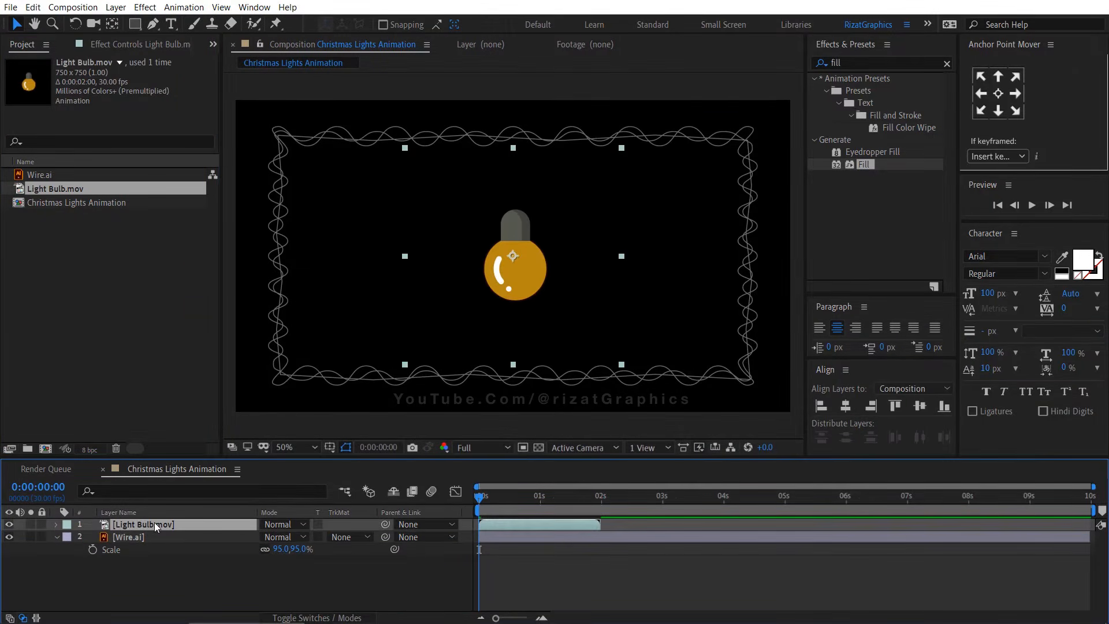
{"action": "key", "text": "s"}
{"action": "left_click", "coordinate": [283, 536]}
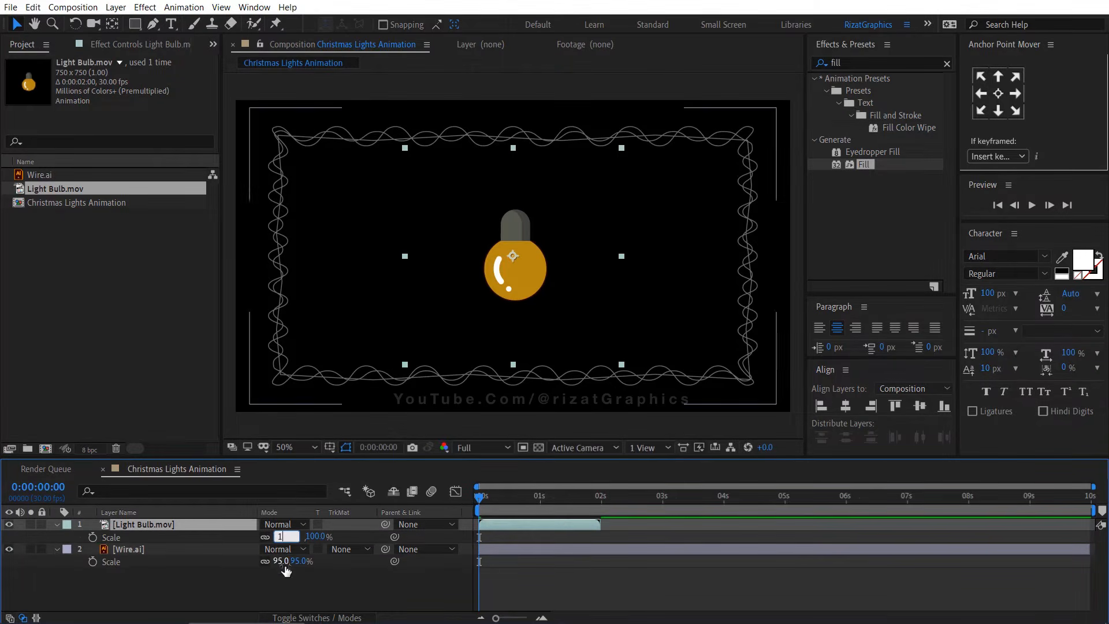
{"action": "type", "text": "15"}
{"action": "key", "text": "Return"}
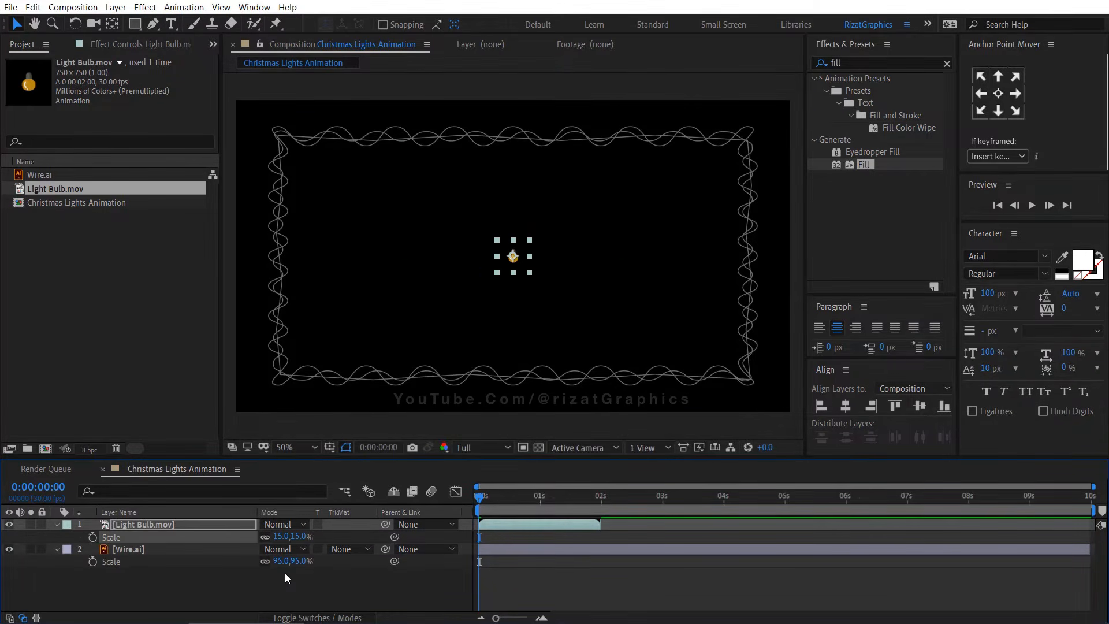
{"action": "left_click", "coordinate": [251, 576]}
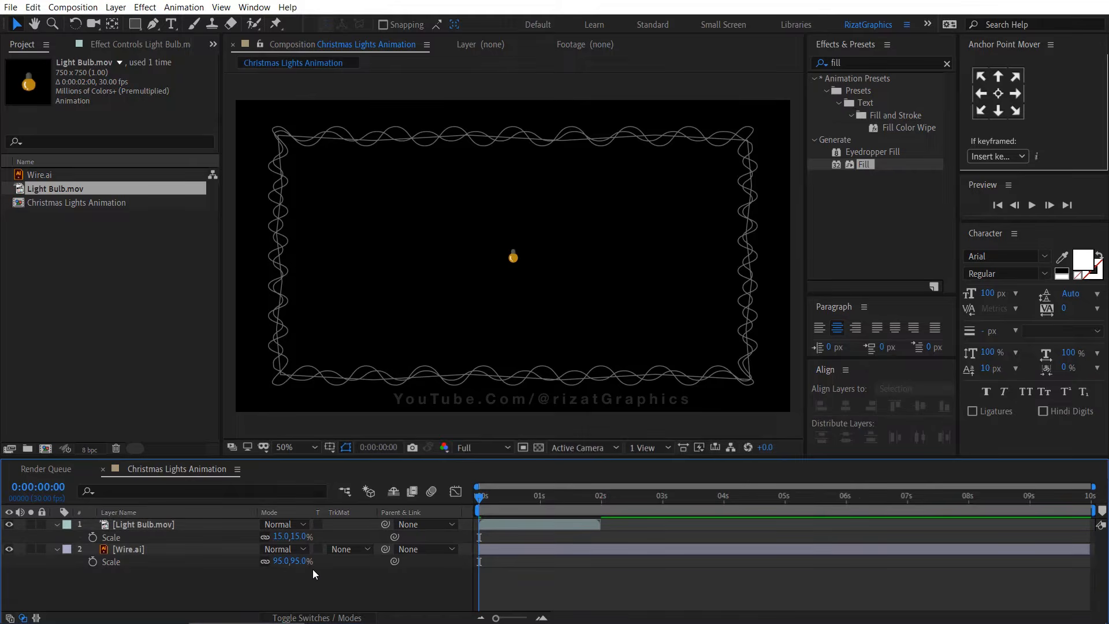
Preview the light bulb animation zoomed in on the composition
{"action": "left_click", "coordinate": [196, 524]}
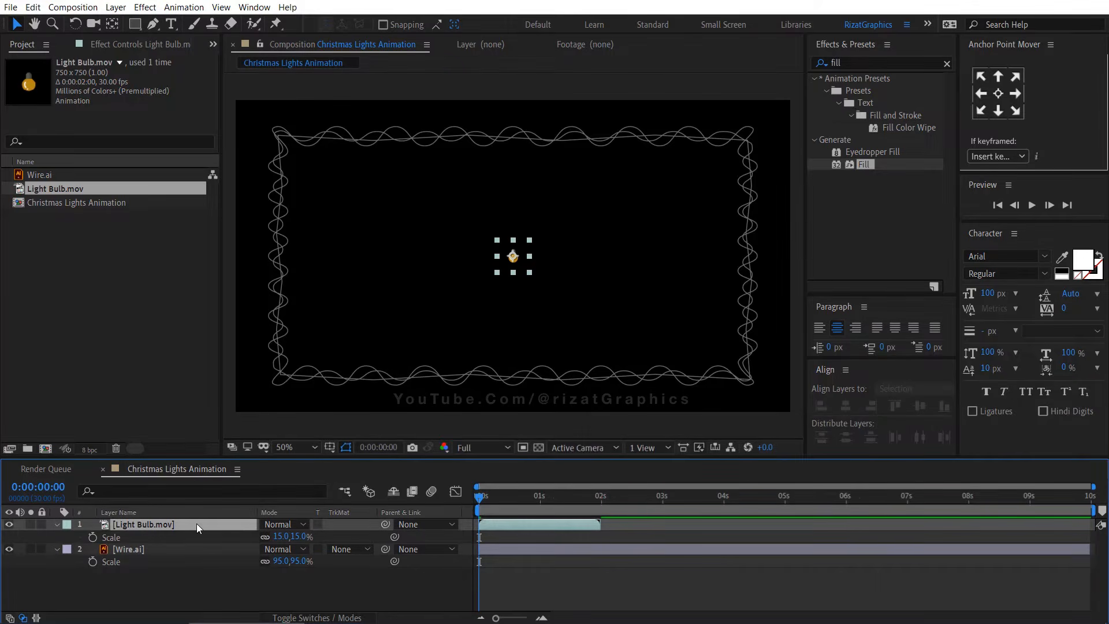
{"action": "scroll", "coordinate": [511, 264], "scroll_direction": "up", "scroll_amount": 2}
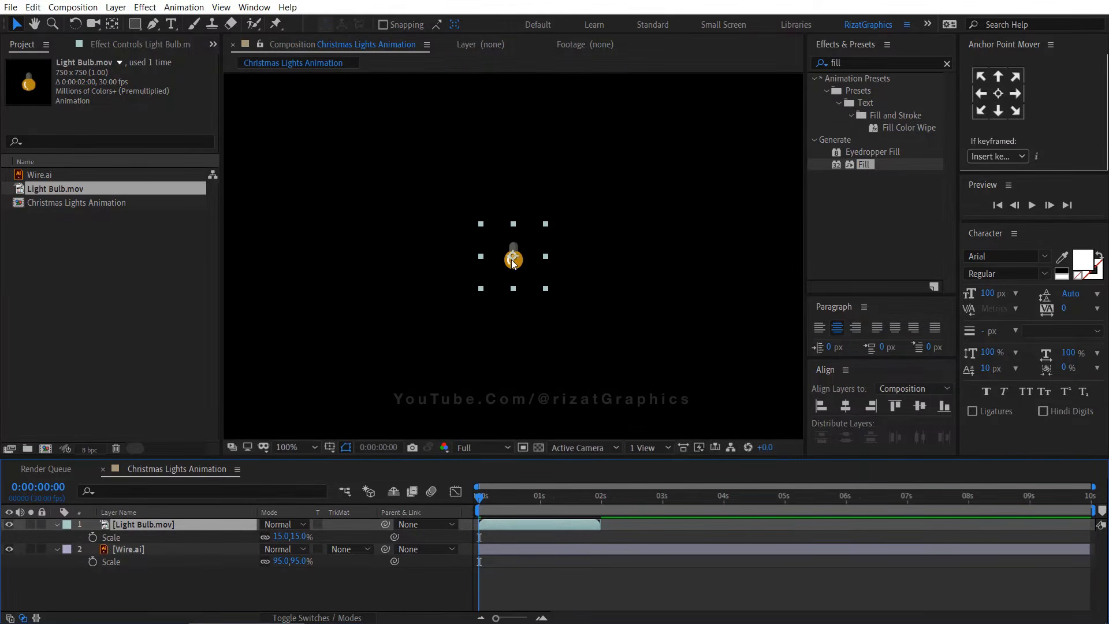
{"action": "key", "text": "space"}
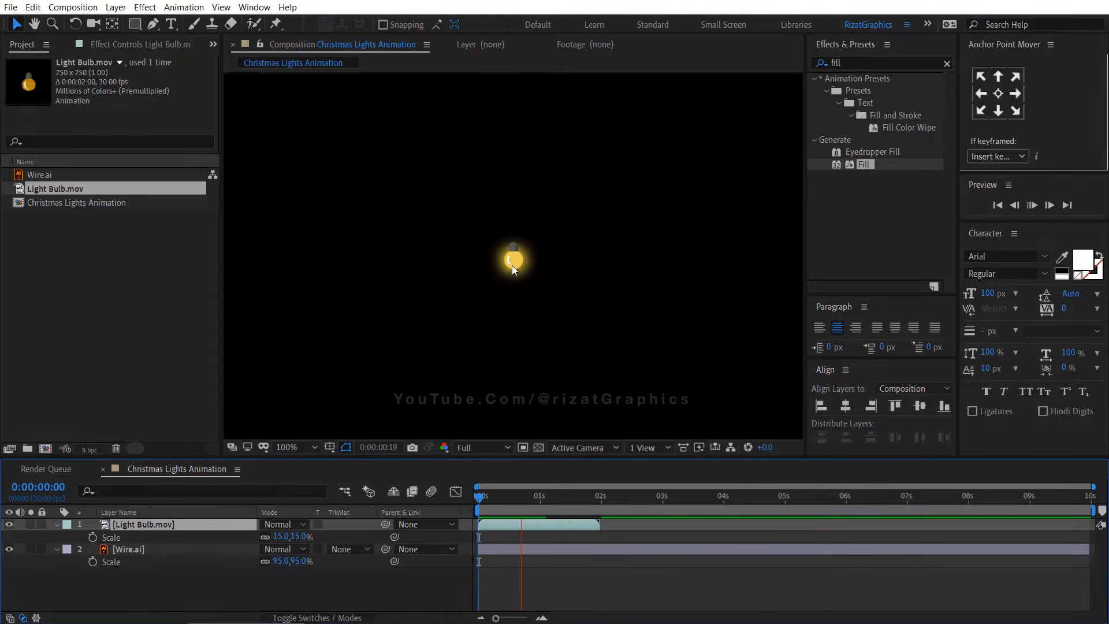
{"action": "key", "text": "space"}
{"action": "scroll", "coordinate": [512, 265], "scroll_direction": "up", "scroll_amount": 2}
{"action": "key", "text": "Home"}
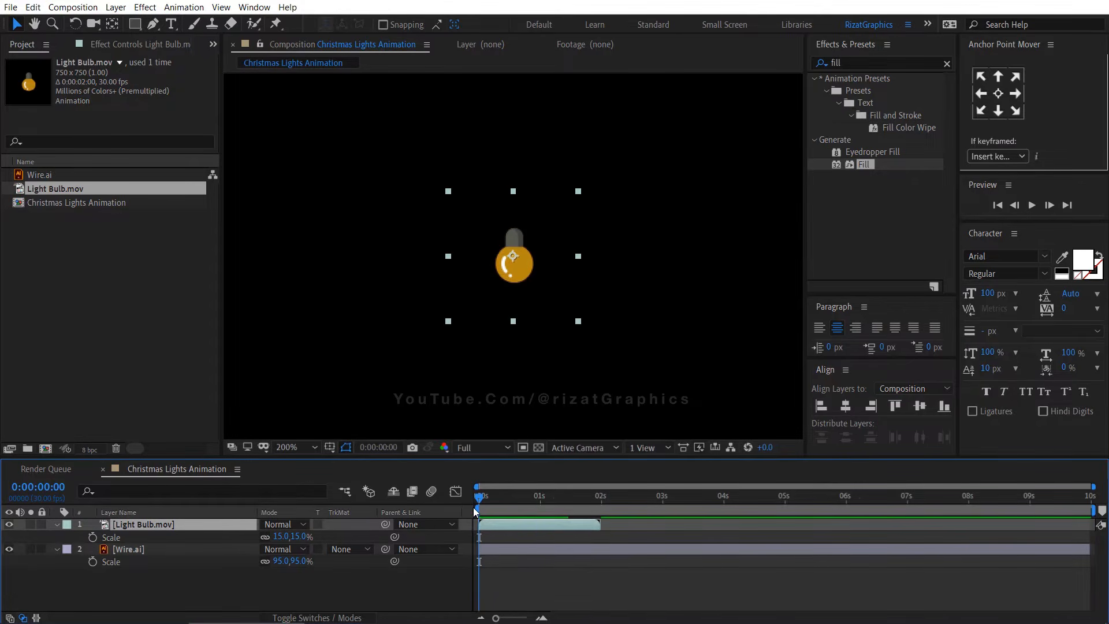
{"action": "key", "text": "space"}
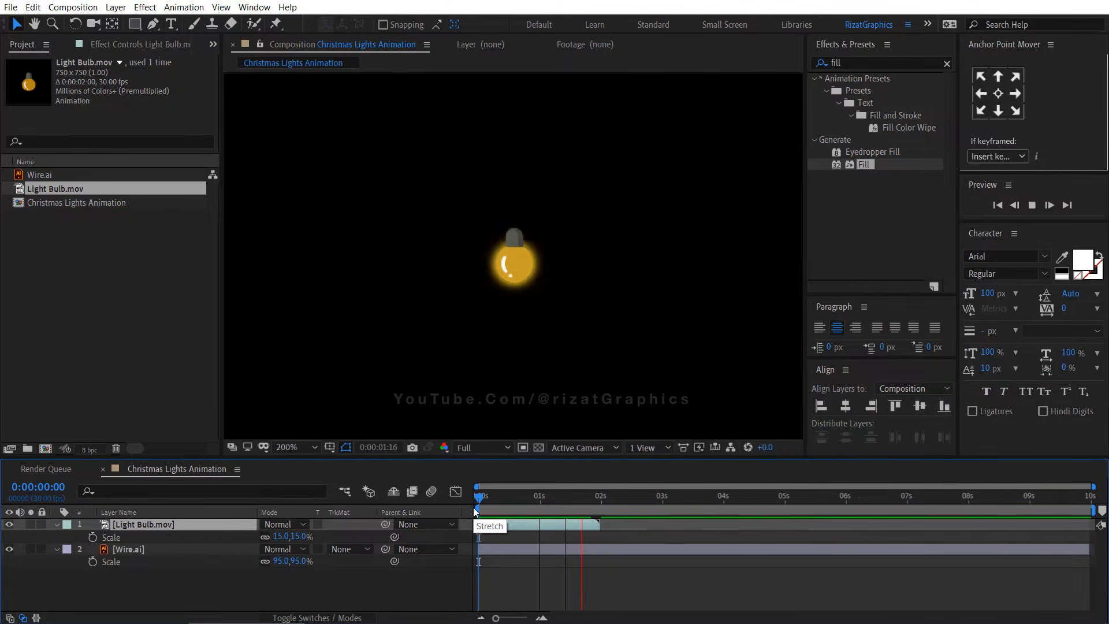
{"action": "key", "text": "space"}
{"action": "left_click_drag", "start_coordinate": [510, 502], "coordinate": [549, 493]}
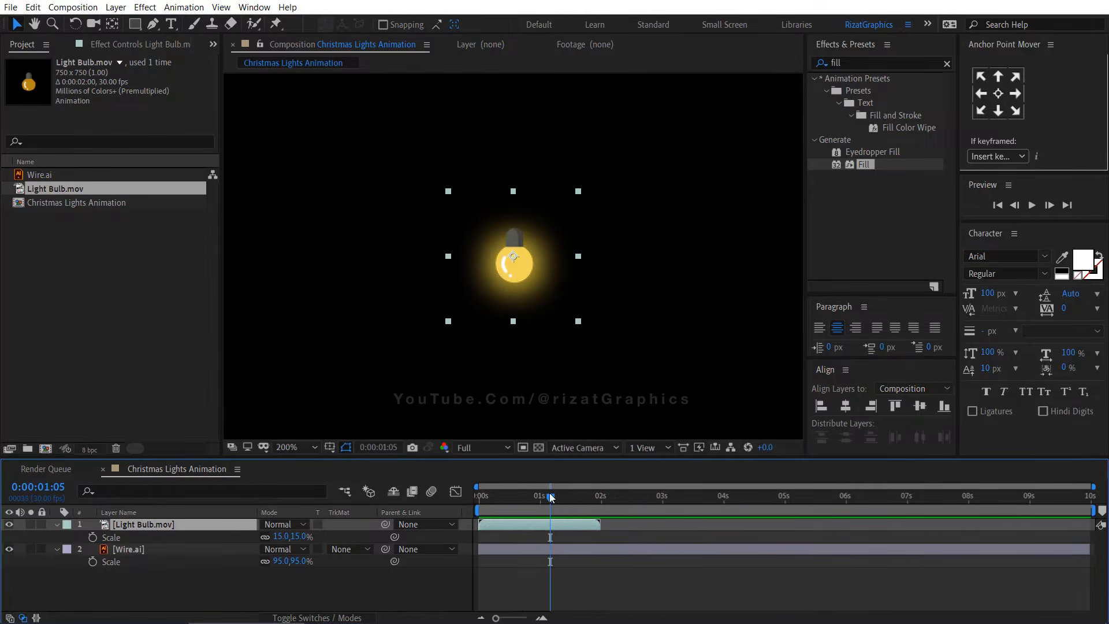
Interpret the Light Bulb footage to loop 15 times and extend its layer to the end of the composition
{"action": "right_click", "coordinate": [77, 186]}
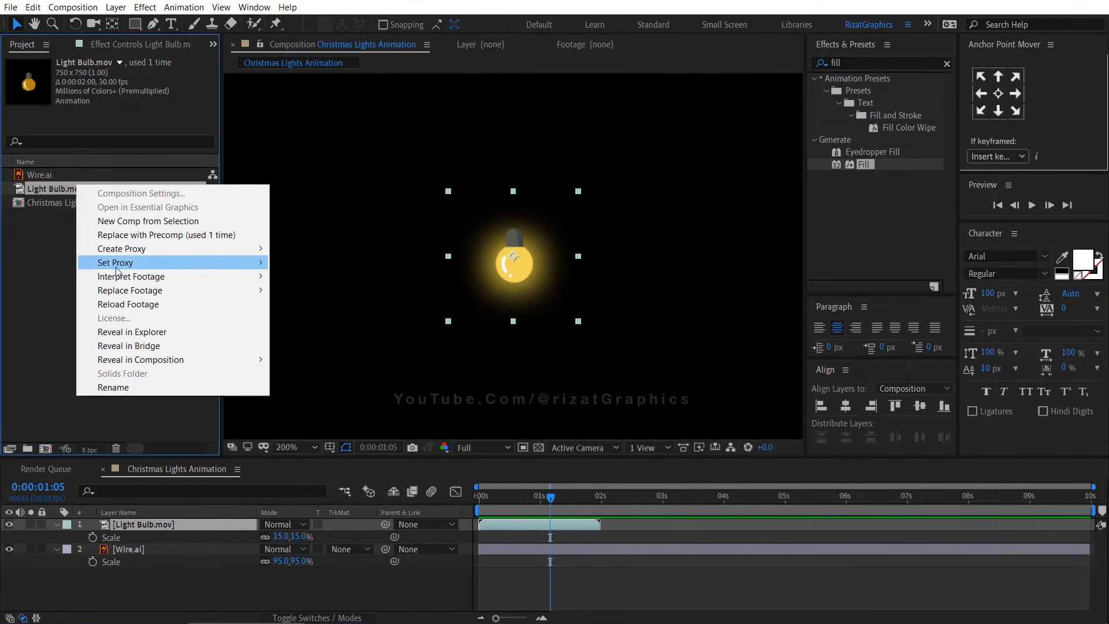
{"action": "mouse_move", "coordinate": [121, 277]}
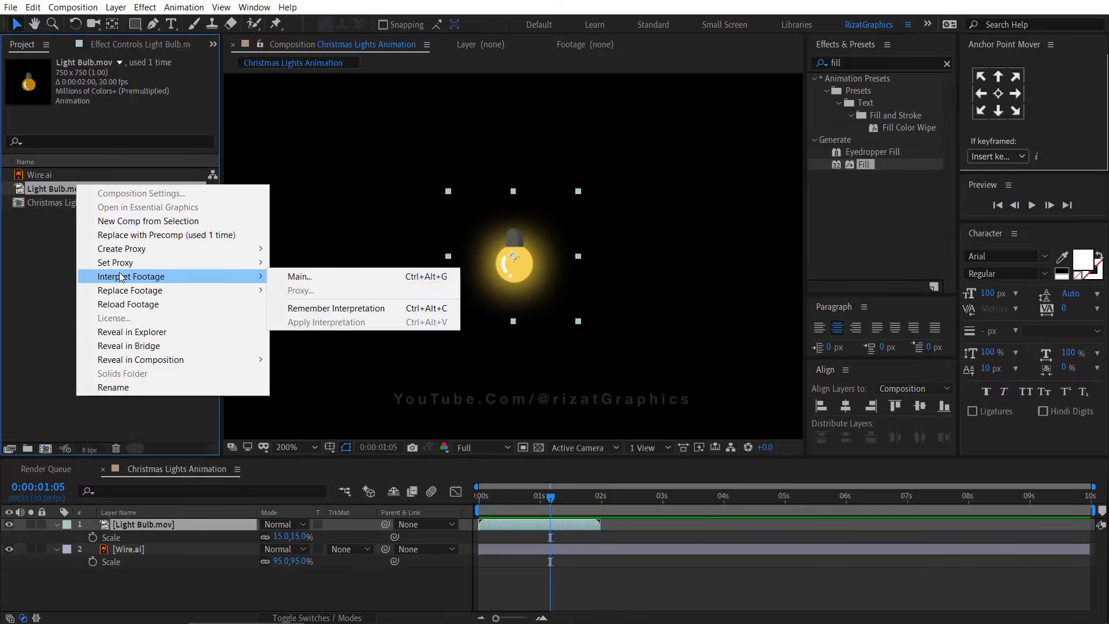
{"action": "left_click", "coordinate": [330, 276]}
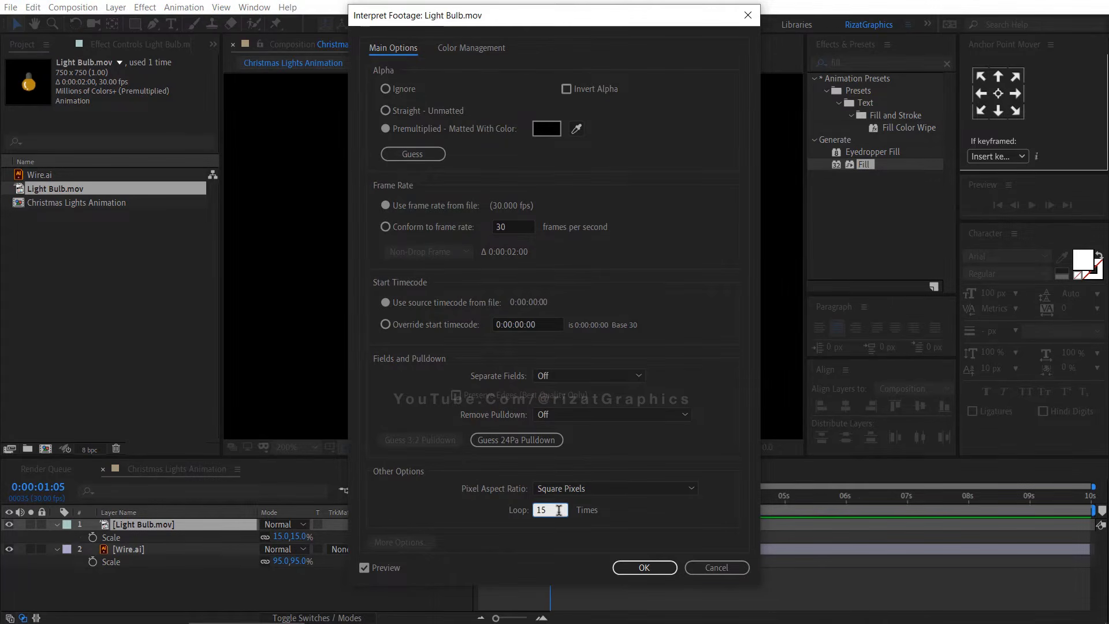
{"action": "left_click", "coordinate": [641, 568]}
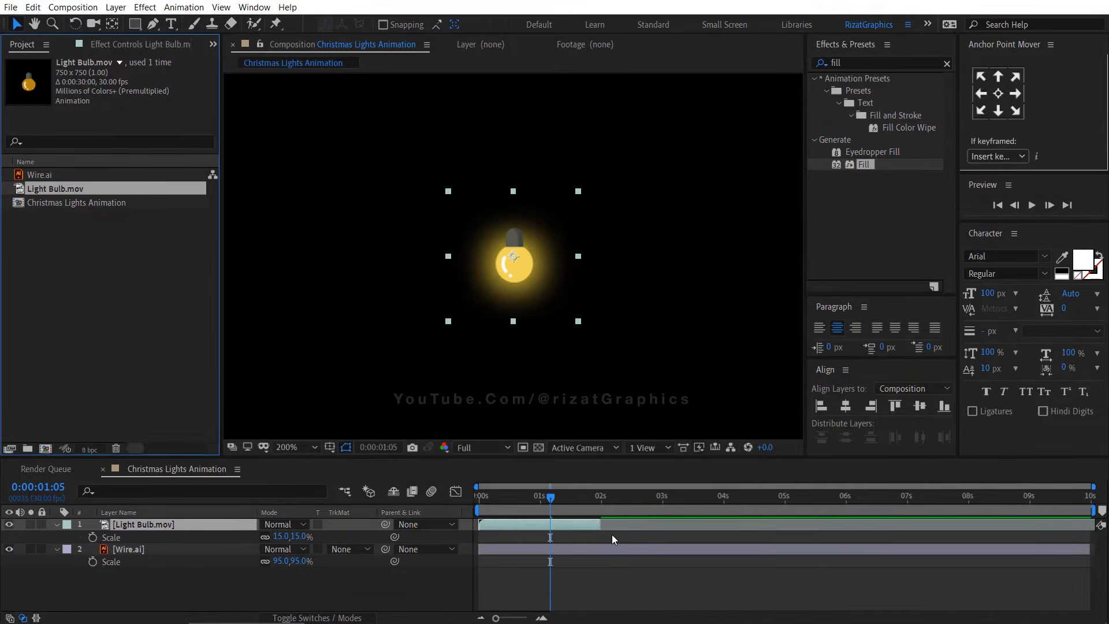
{"action": "left_click_drag", "start_coordinate": [602, 524], "coordinate": [1100, 524]}
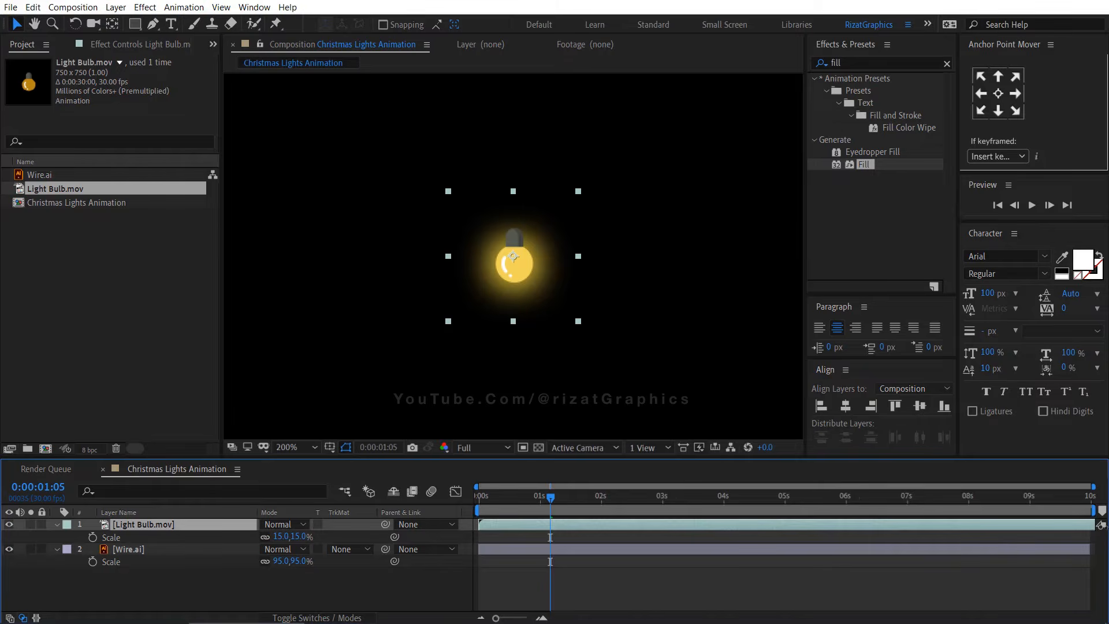
Move the light bulb onto the wire at the composition's upper-left corner
{"action": "key", "text": "space"}
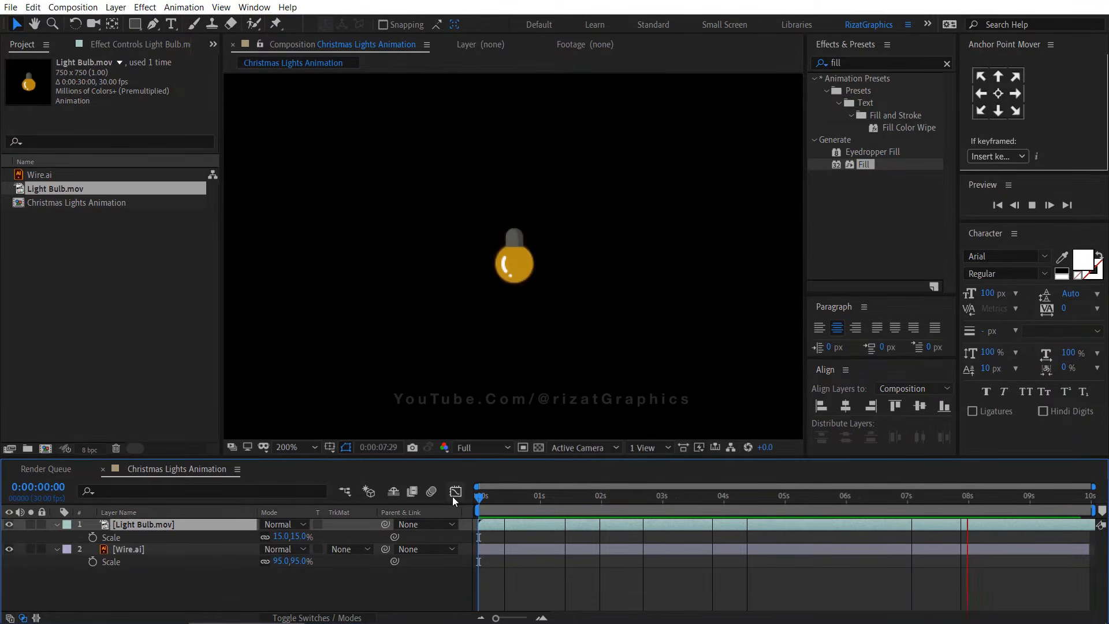
{"action": "key", "text": "space"}
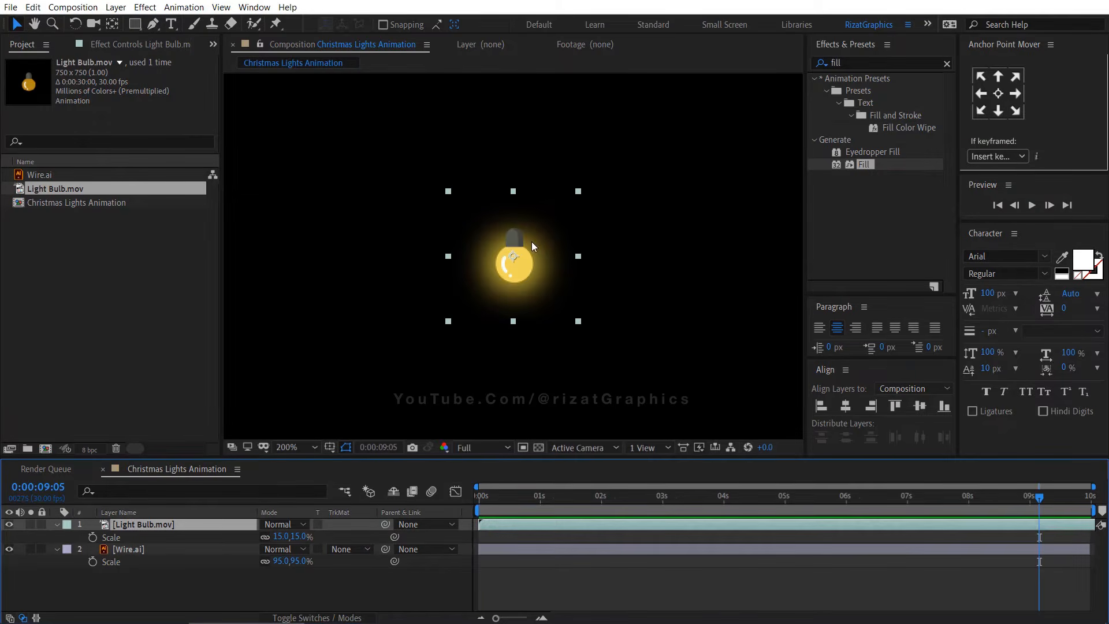
{"action": "scroll", "coordinate": [532, 247], "scroll_direction": "down", "scroll_amount": 2}
{"action": "left_click_drag", "start_coordinate": [56, 523], "coordinate": [56, 539]}
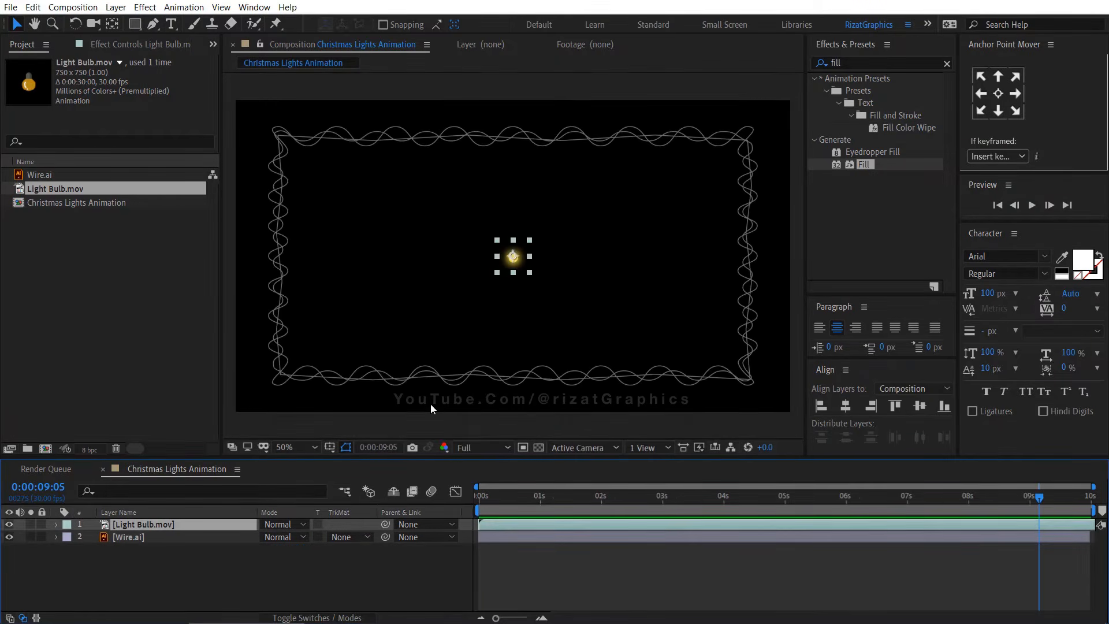
{"action": "scroll", "coordinate": [465, 291], "scroll_direction": "up", "scroll_amount": 1}
{"action": "left_click_drag", "start_coordinate": [465, 292], "coordinate": [687, 393]}
{"action": "left_click_drag", "start_coordinate": [746, 351], "coordinate": [284, 131]}
{"action": "scroll", "coordinate": [357, 139], "scroll_direction": "up", "scroll_amount": 1}
{"action": "left_click_drag", "start_coordinate": [357, 139], "coordinate": [639, 332]}
{"action": "left_click_drag", "start_coordinate": [492, 314], "coordinate": [450, 274]}
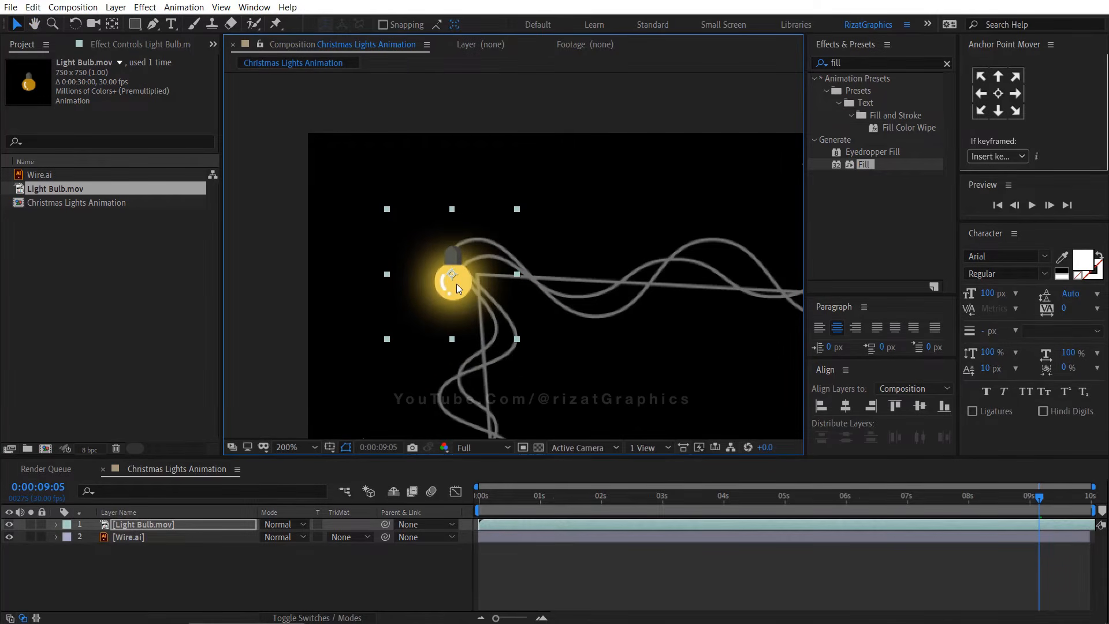
Duplicate the bulb, move the copy right along the wire, and rotate it 170°
{"action": "key", "text": "ctrl+d"}
{"action": "left_click_drag", "start_coordinate": [456, 283], "coordinate": [676, 290]}
{"action": "key", "text": "r"}
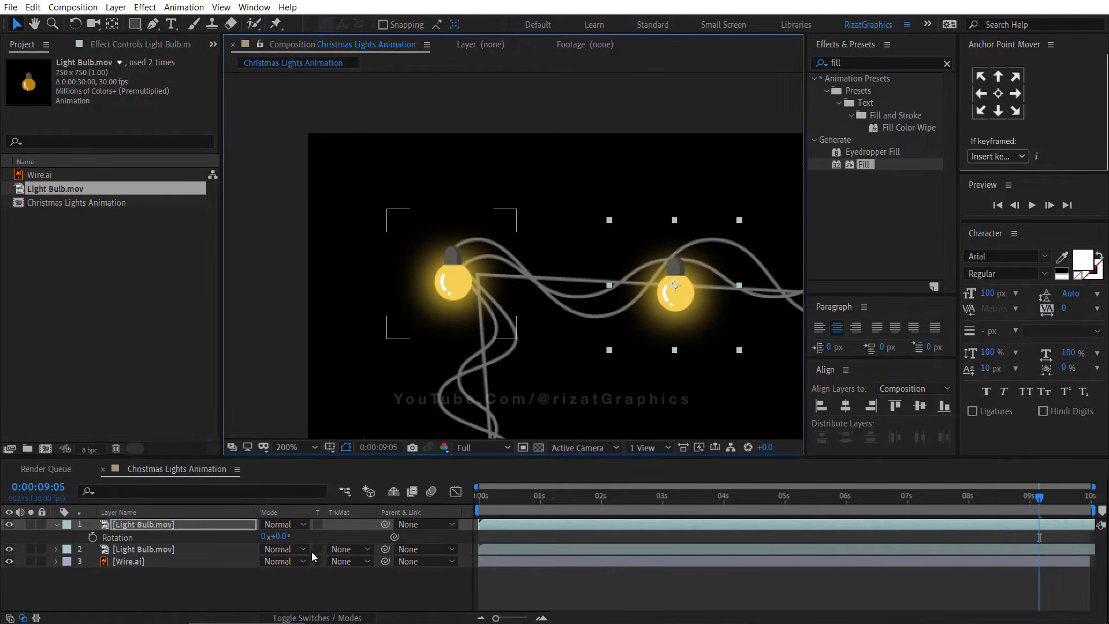
{"action": "left_click_drag", "start_coordinate": [281, 537], "coordinate": [376, 537]}
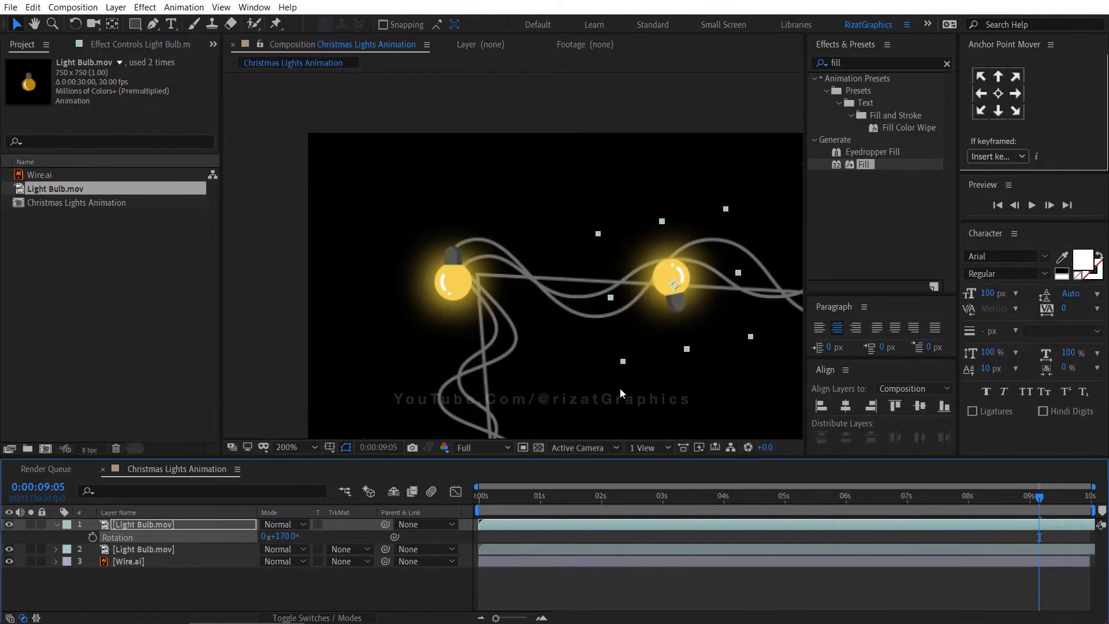
{"action": "left_click_drag", "start_coordinate": [685, 276], "coordinate": [673, 227]}
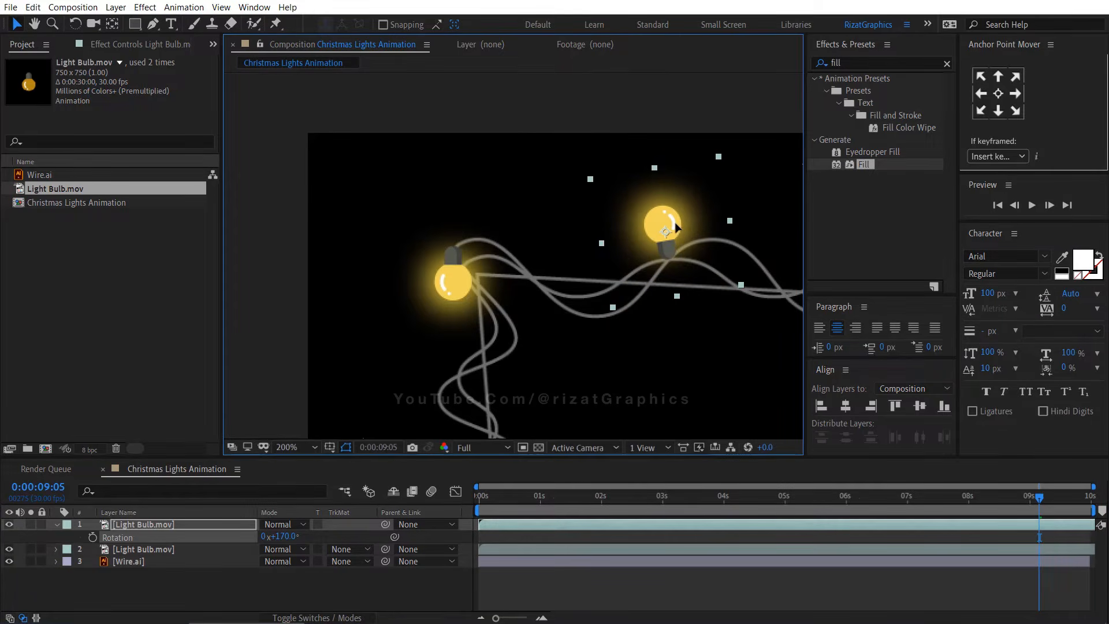
Duplicate the bulb, move the copy right along the wire, and set its rotation to 14°
{"action": "key", "text": "h"}
{"action": "left_click_drag", "start_coordinate": [702, 315], "coordinate": [371, 303]}
{"action": "key", "text": "ctrl+d"}
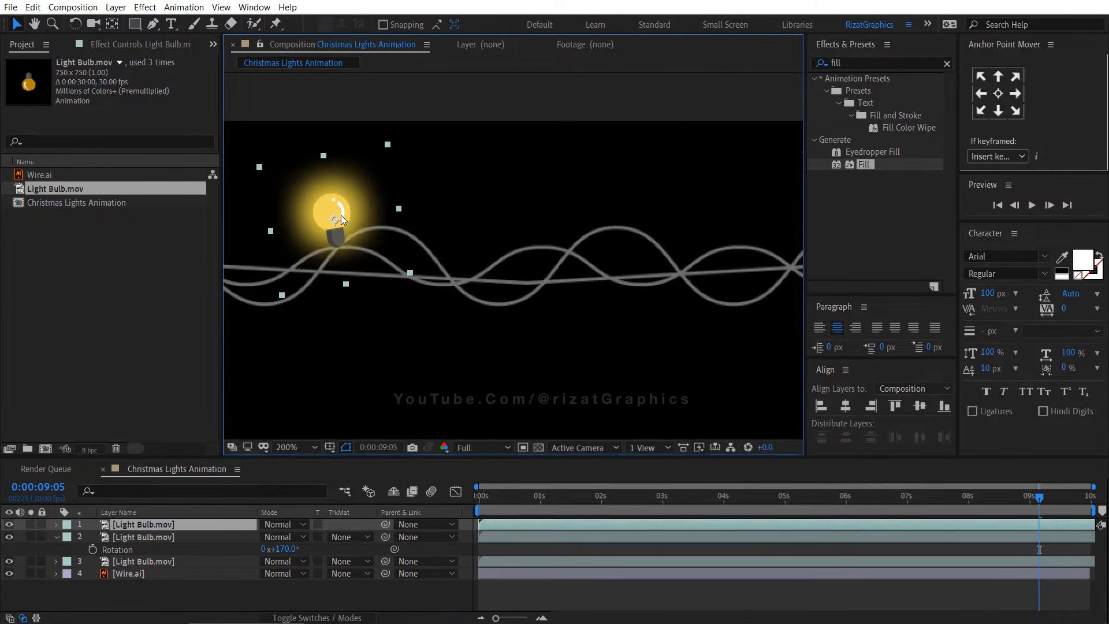
{"action": "left_click_drag", "start_coordinate": [341, 214], "coordinate": [460, 255]}
{"action": "key", "text": "r"}
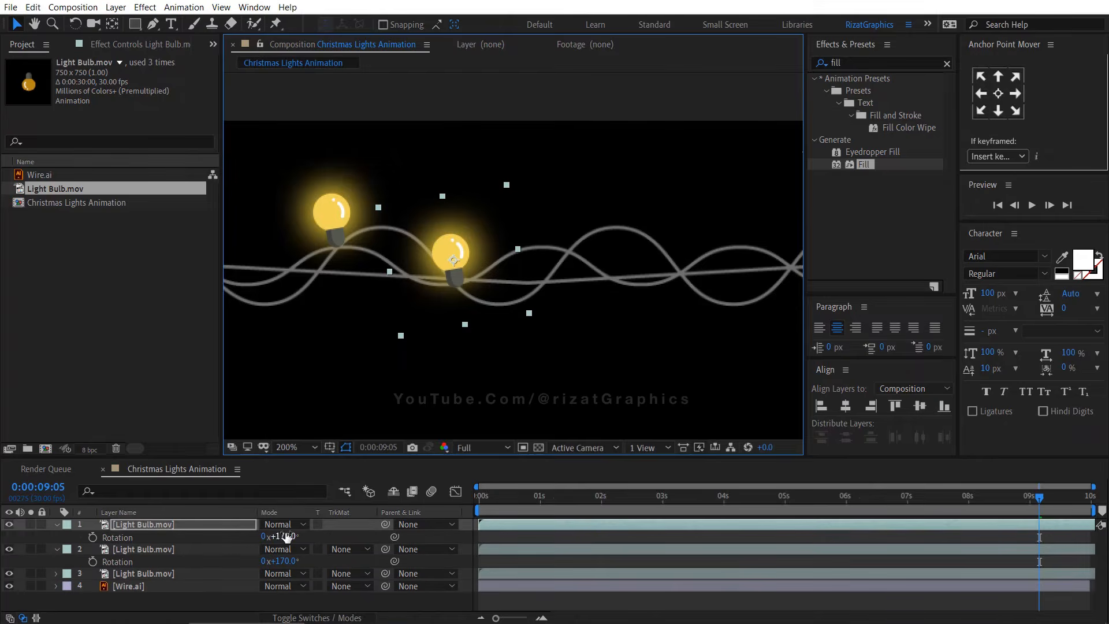
{"action": "left_click", "coordinate": [281, 537]}
{"action": "type", "text": "0"}
{"action": "key", "text": "Return"}
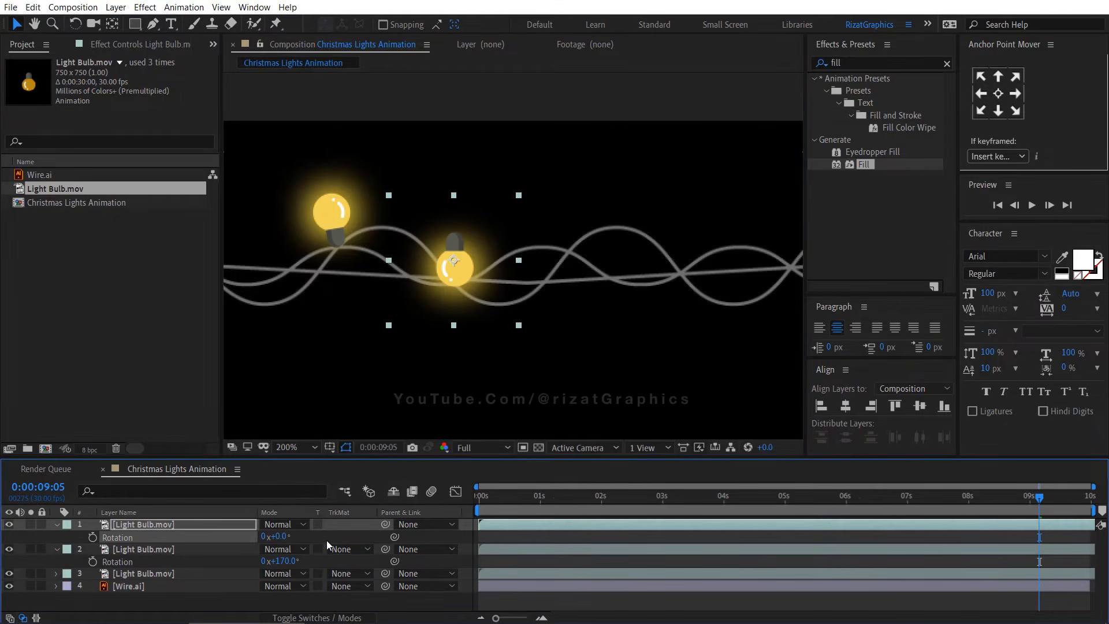
Duplicate the bulb again, move the copy further right onto the wire, and rotate it to -199°
{"action": "left_click_drag", "start_coordinate": [451, 280], "coordinate": [561, 252]}
{"action": "key", "text": "ctrl+d"}
{"action": "key", "text": "r"}
{"action": "left_click", "coordinate": [278, 536]}
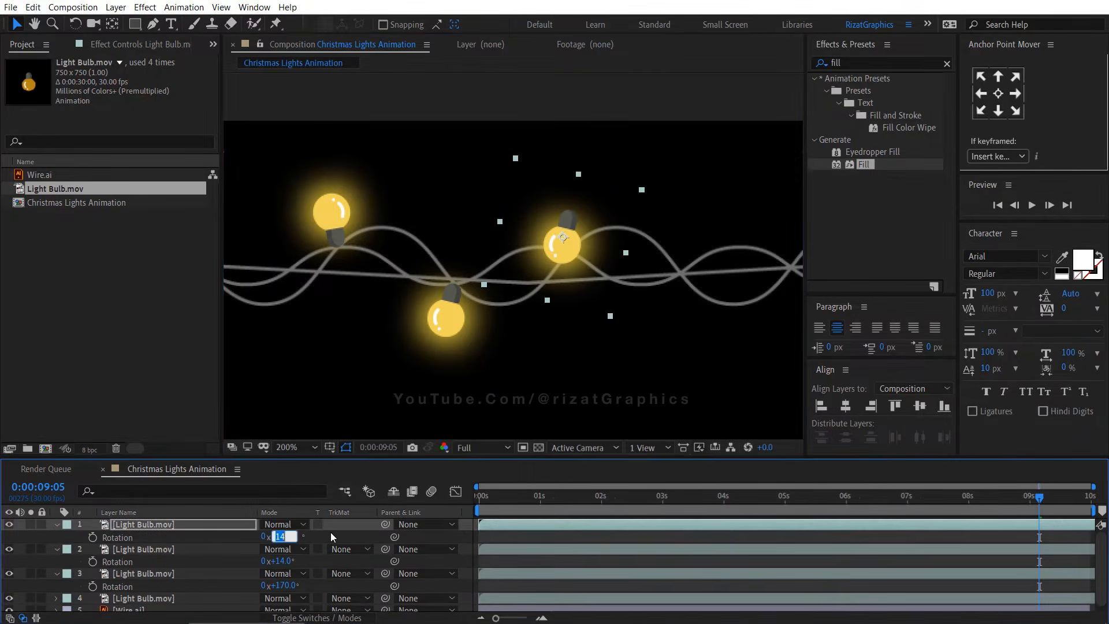
{"action": "type", "text": "0"}
{"action": "key", "text": "Return"}
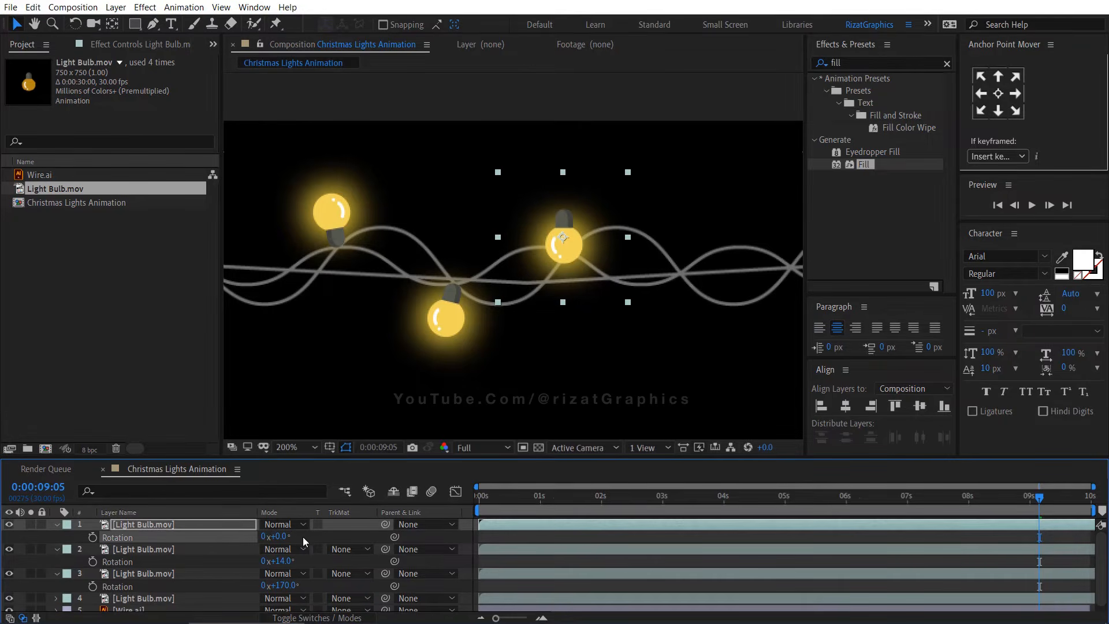
{"action": "left_click_drag", "start_coordinate": [268, 537], "coordinate": [119, 513]}
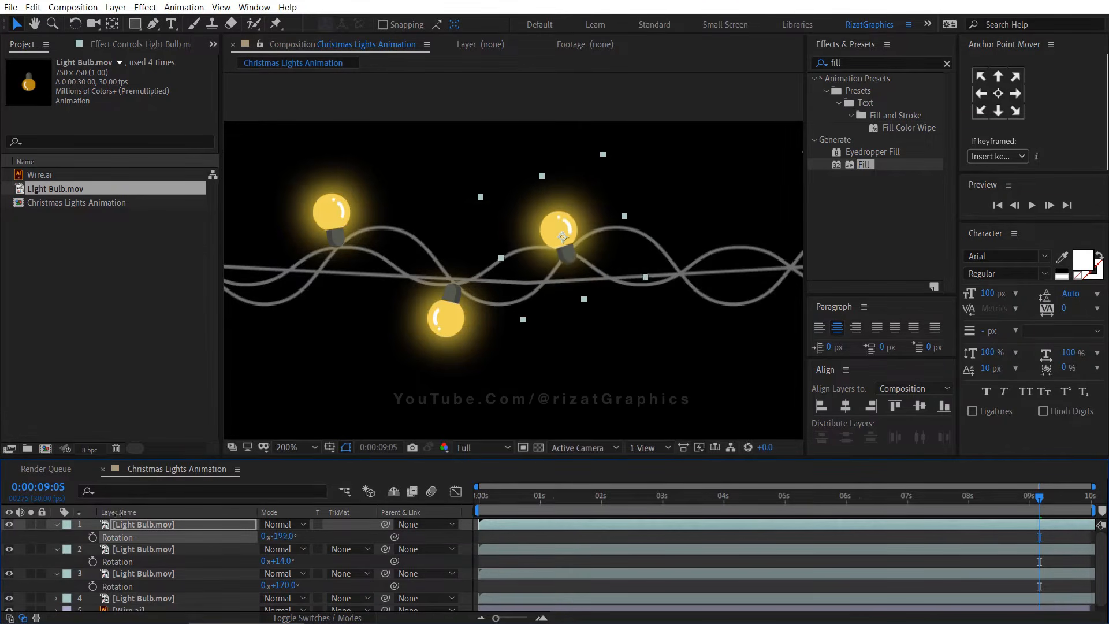
{"action": "left_click_drag", "start_coordinate": [581, 262], "coordinate": [568, 236]}
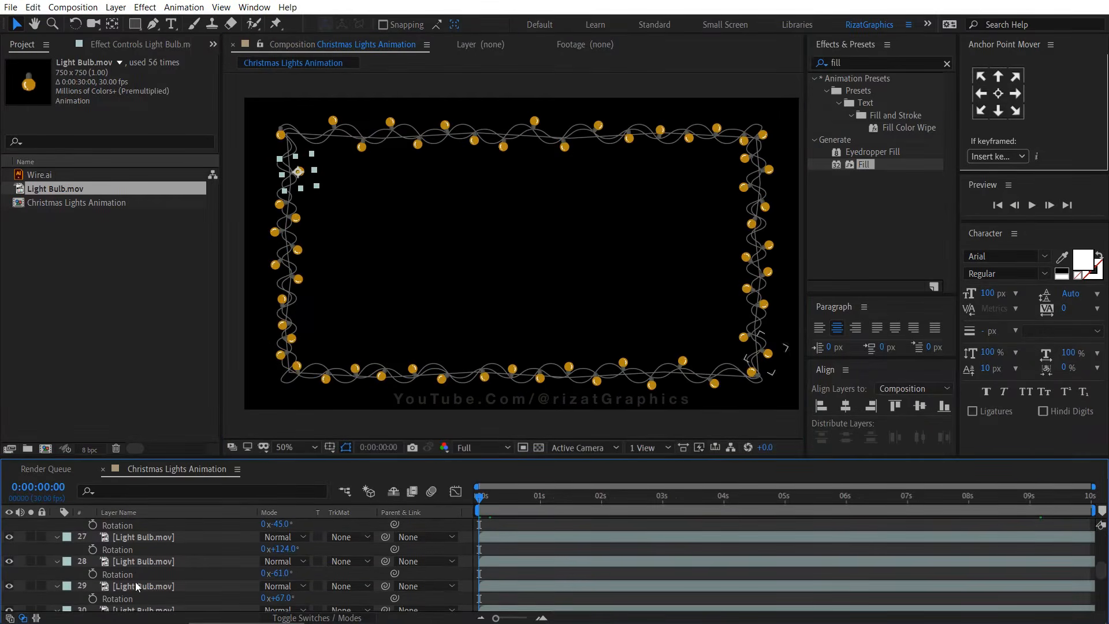
Collapse the revealed properties of all the bulb layers in the full-frame view
{"action": "scroll", "coordinate": [137, 587], "scroll_direction": "down", "scroll_amount": 10}
{"action": "left_click", "coordinate": [139, 594], "text": "shift"}
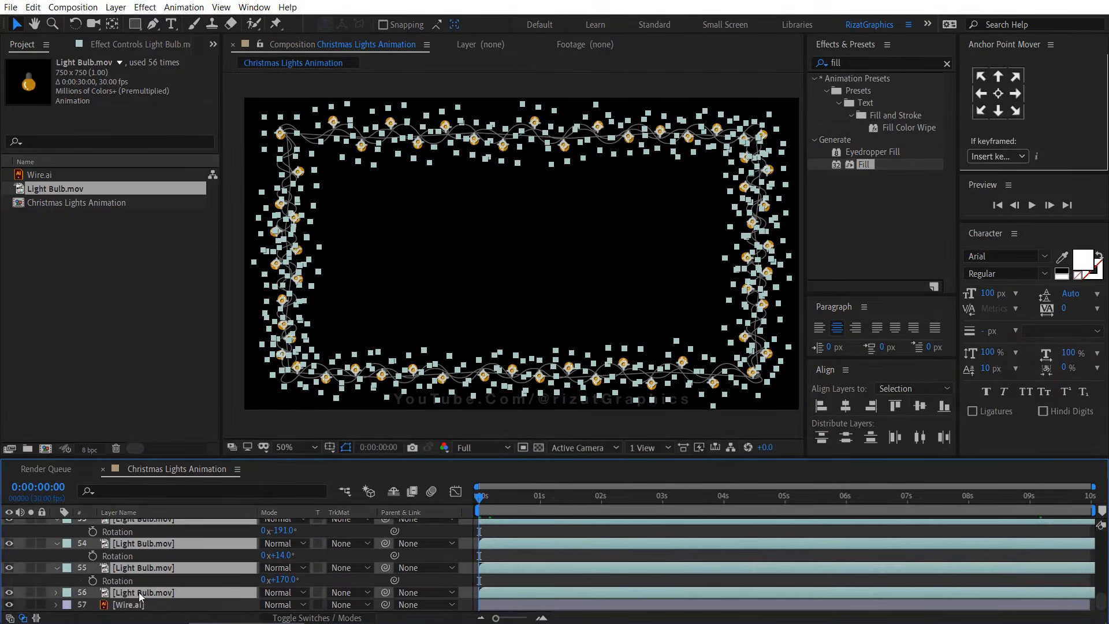
{"action": "key", "text": "u"}
{"action": "left_click", "coordinate": [194, 569]}
Apply a Bevel and Emboss layer style to the Wire layer
{"action": "left_click", "coordinate": [145, 604]}
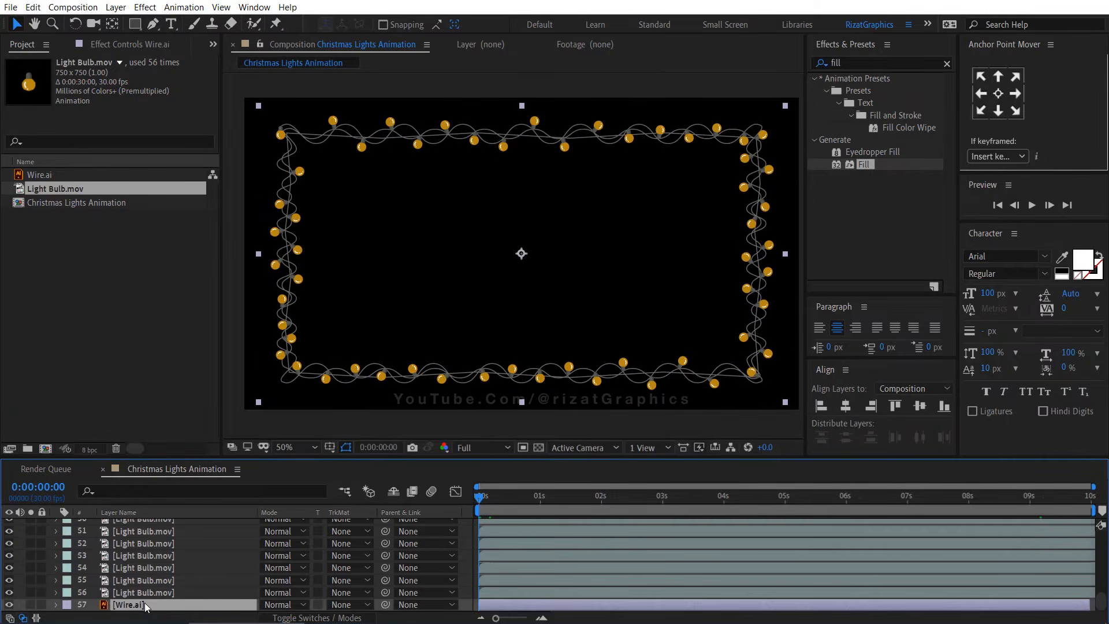
{"action": "right_click", "coordinate": [144, 603]}
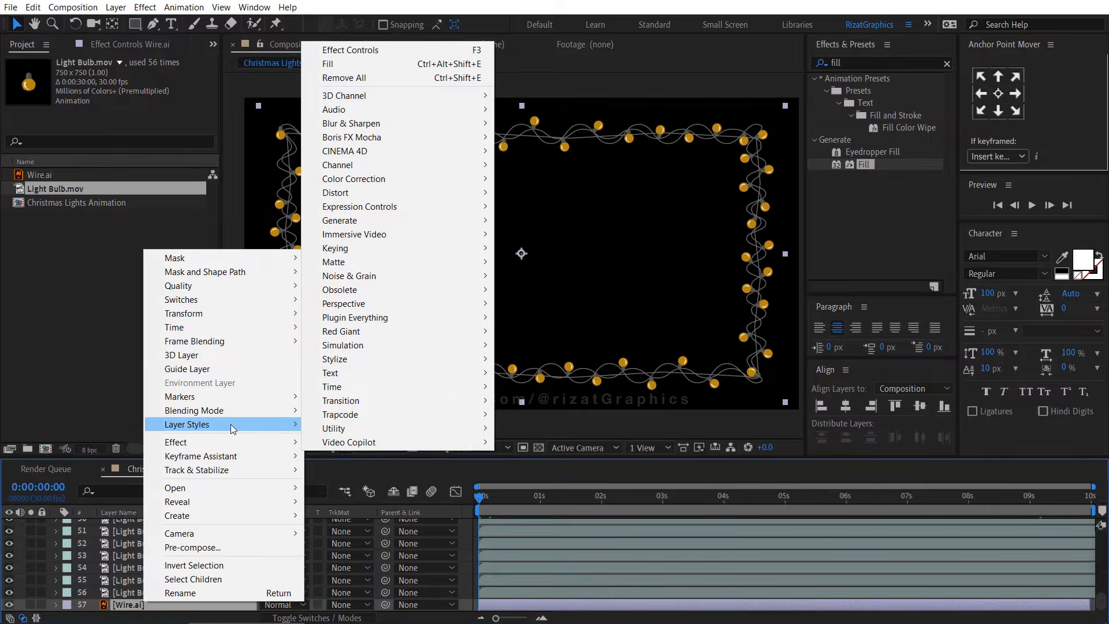
{"action": "mouse_move", "coordinate": [230, 424]}
{"action": "left_click", "coordinate": [364, 525]}
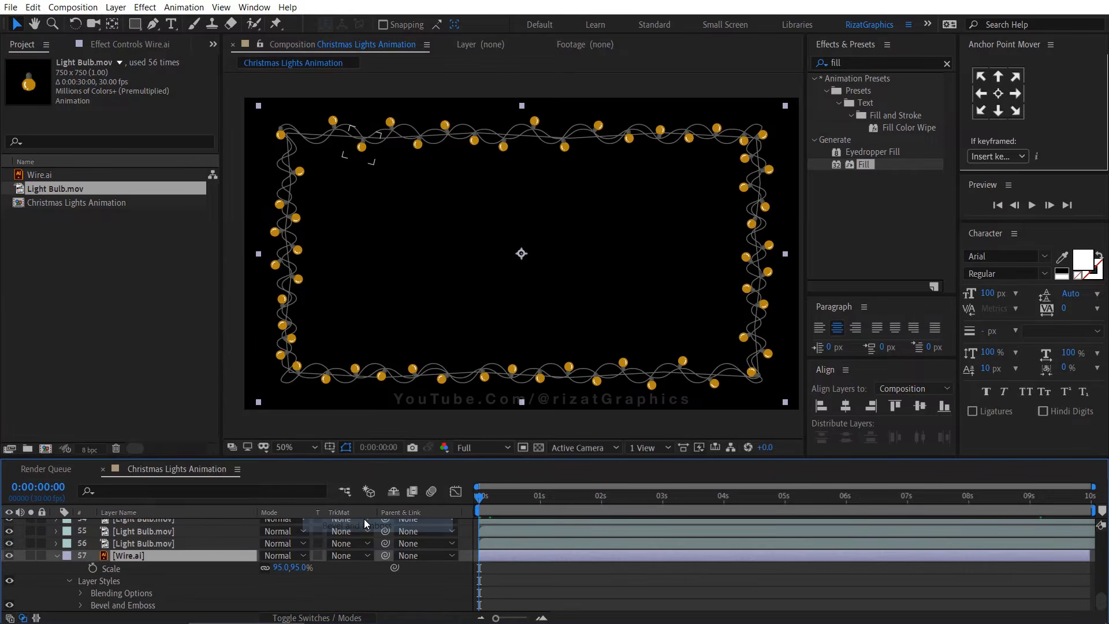
{"action": "left_click", "coordinate": [55, 556]}
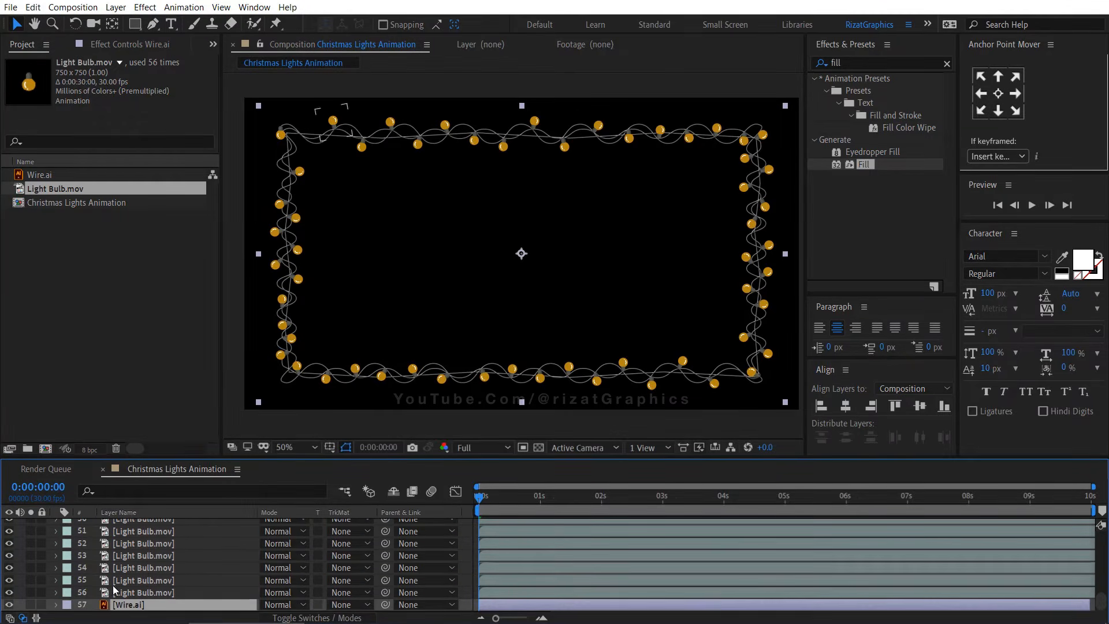
{"action": "left_click", "coordinate": [236, 303]}
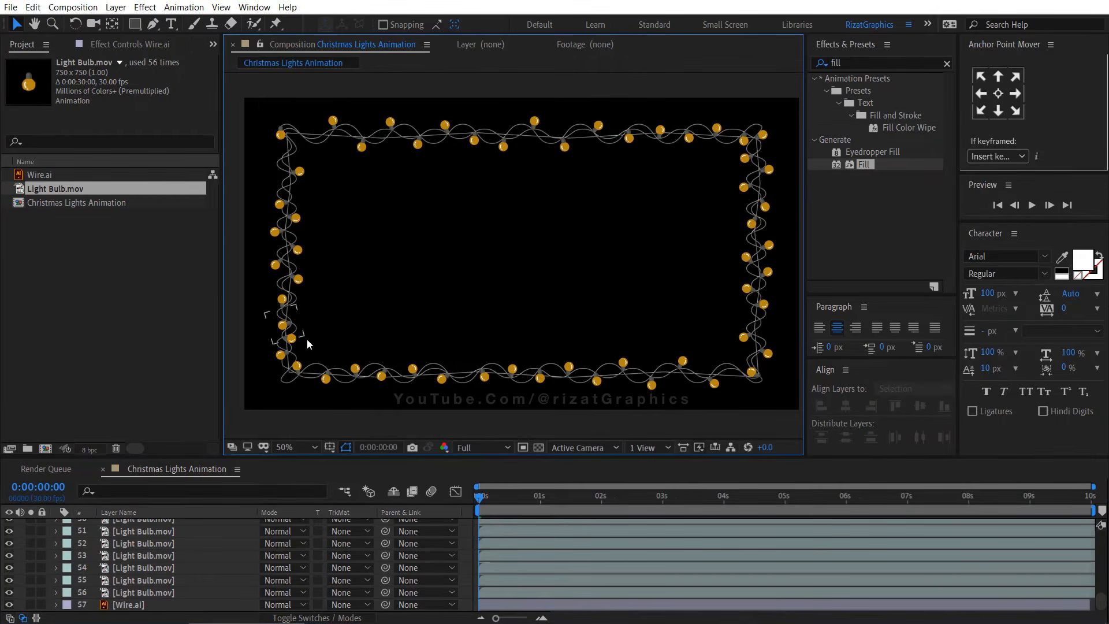
Preview the animation from the start, then zoom in on the left side of the frame
{"action": "left_click", "coordinate": [946, 63]}
{"action": "left_click", "coordinate": [478, 504]}
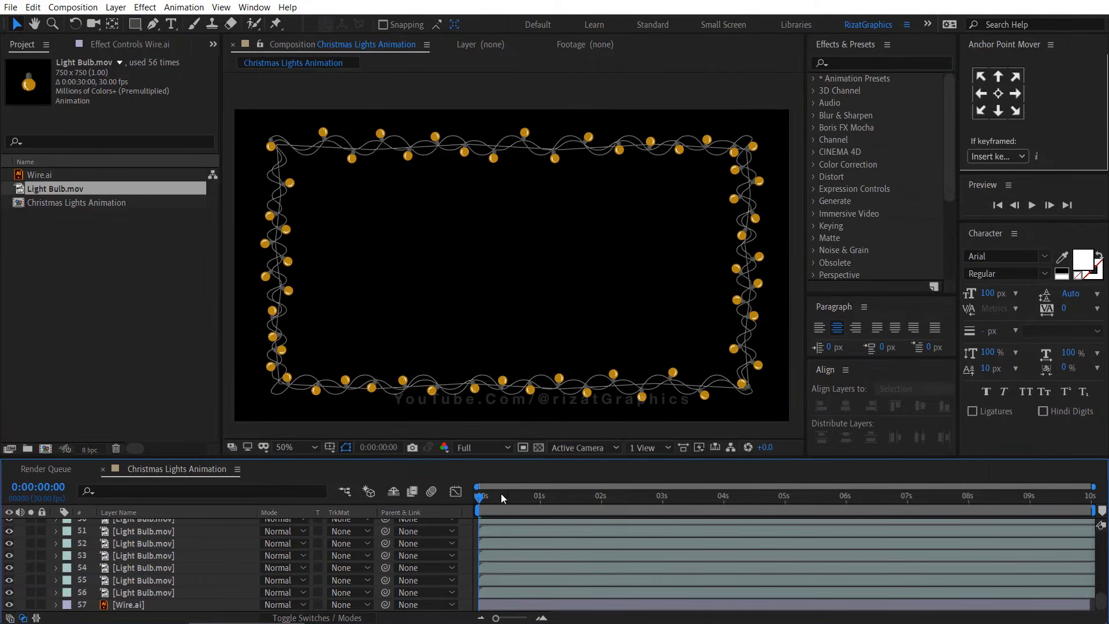
{"action": "left_click", "coordinate": [1032, 205]}
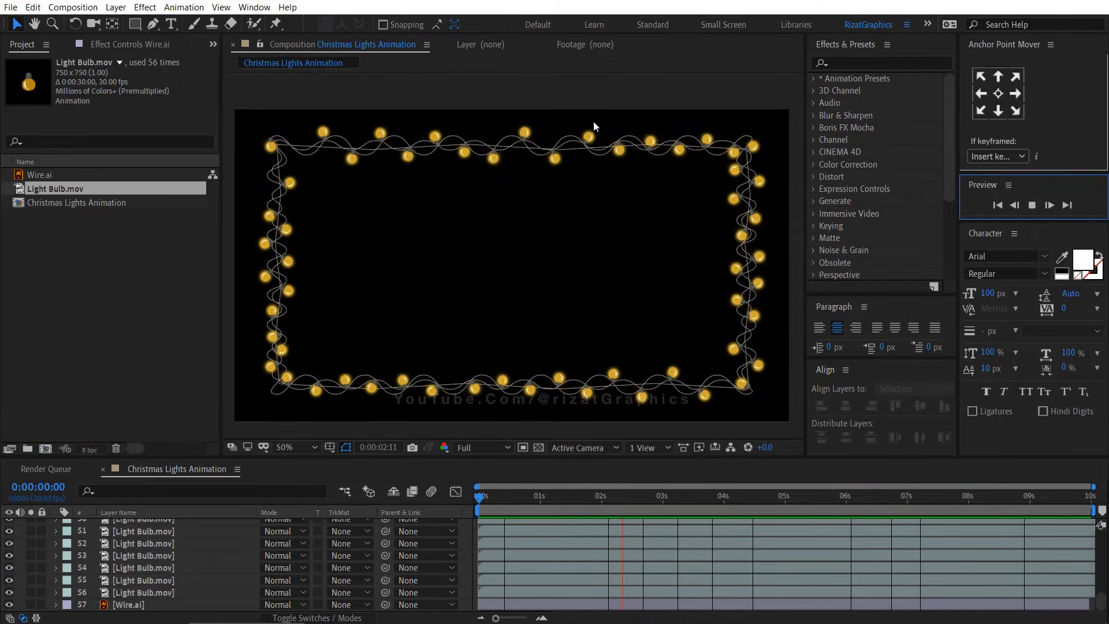
{"action": "left_click", "coordinate": [522, 224]}
{"action": "scroll", "coordinate": [306, 265], "scroll_direction": "up", "scroll_amount": 1}
{"action": "key", "text": "space"}
{"action": "left_click_drag", "start_coordinate": [306, 265], "coordinate": [732, 314]}
{"action": "scroll", "coordinate": [150, 550], "scroll_direction": "up", "scroll_amount": 15}
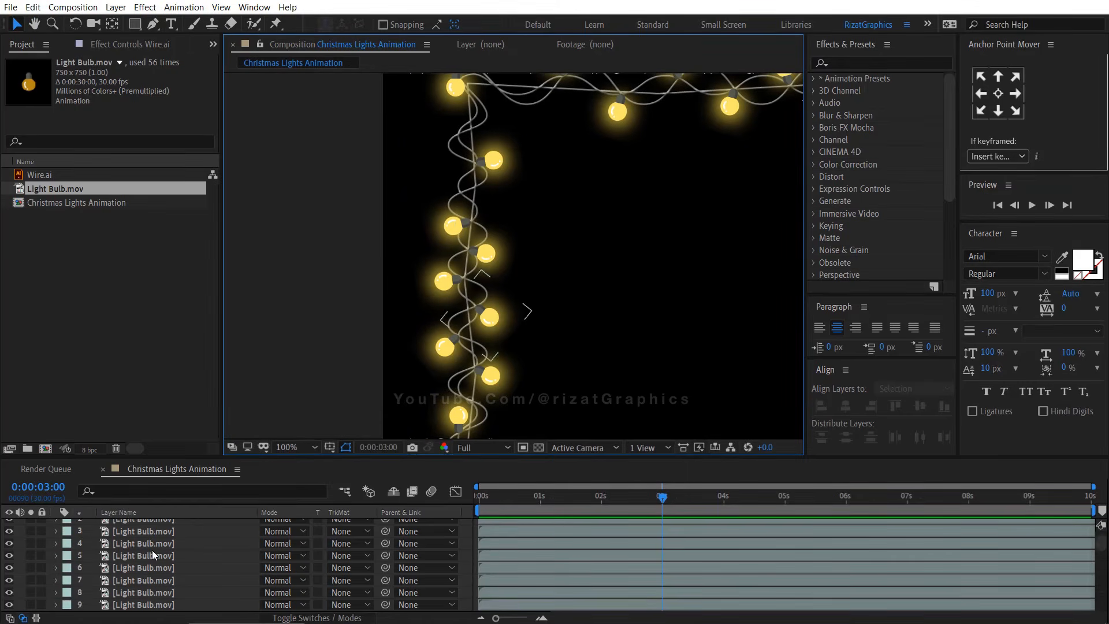
Duplicate a bulb on the left side, move it up onto the wire, and rotate it to -246°
{"action": "left_click", "coordinate": [149, 525]}
{"action": "key", "text": "ctrl+d"}
{"action": "left_click_drag", "start_coordinate": [493, 164], "coordinate": [469, 132]}
{"action": "key", "text": "r"}
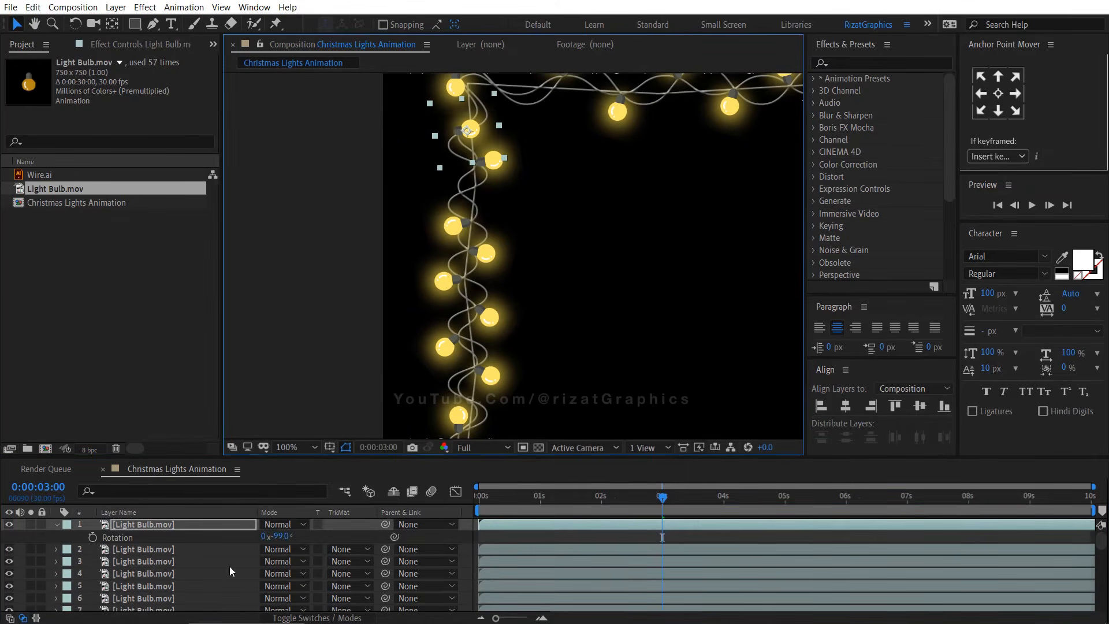
{"action": "left_click_drag", "start_coordinate": [280, 537], "coordinate": [154, 520]}
{"action": "scroll", "coordinate": [461, 196], "scroll_direction": "up", "scroll_amount": 1}
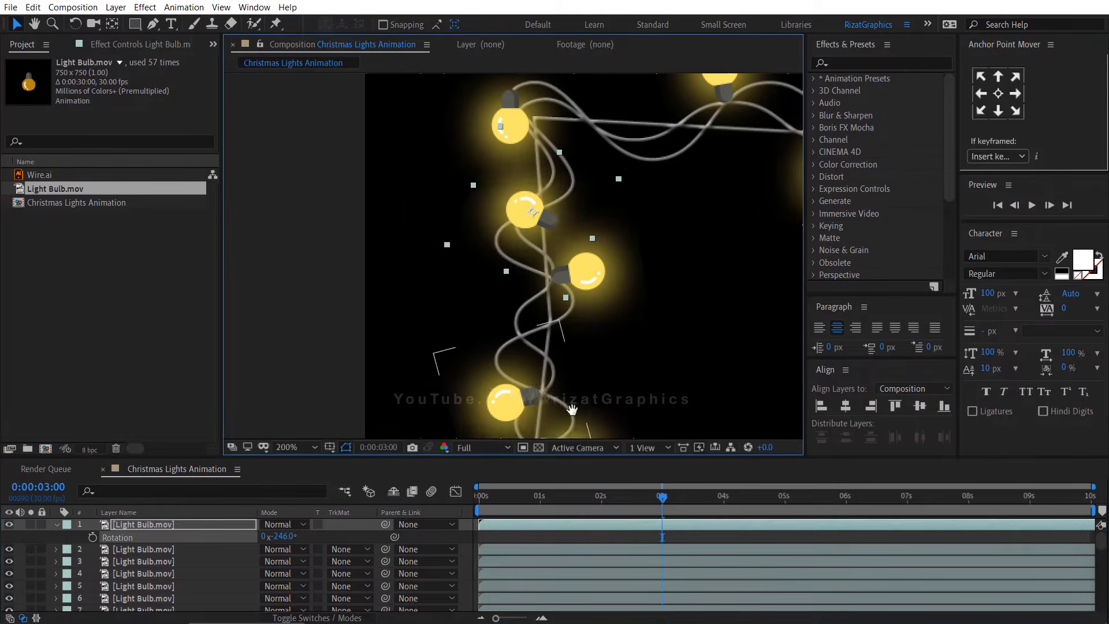
{"action": "left_click_drag", "start_coordinate": [526, 220], "coordinate": [496, 213]}
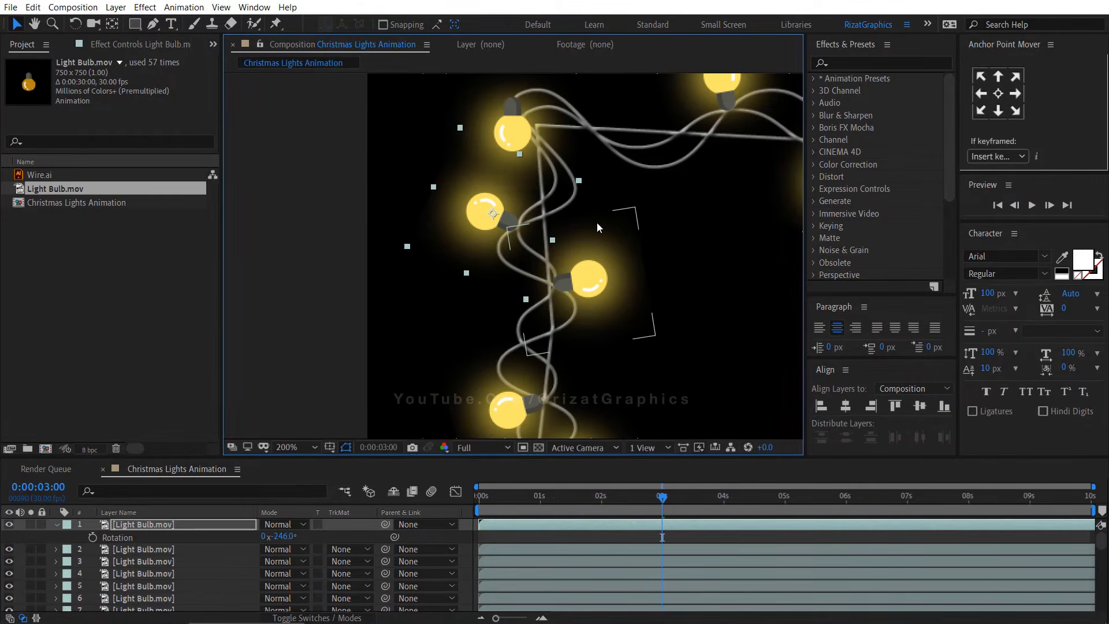
Collapse the new bulb's rotation property and enlarge the timeline panel
{"action": "scroll", "coordinate": [597, 223], "scroll_direction": "down", "scroll_amount": 1}
{"action": "left_click_drag", "start_coordinate": [698, 302], "coordinate": [426, 198]}
{"action": "scroll", "coordinate": [425, 198], "scroll_direction": "down", "scroll_amount": 1}
{"action": "left_click_drag", "start_coordinate": [659, 326], "coordinate": [559, 292]}
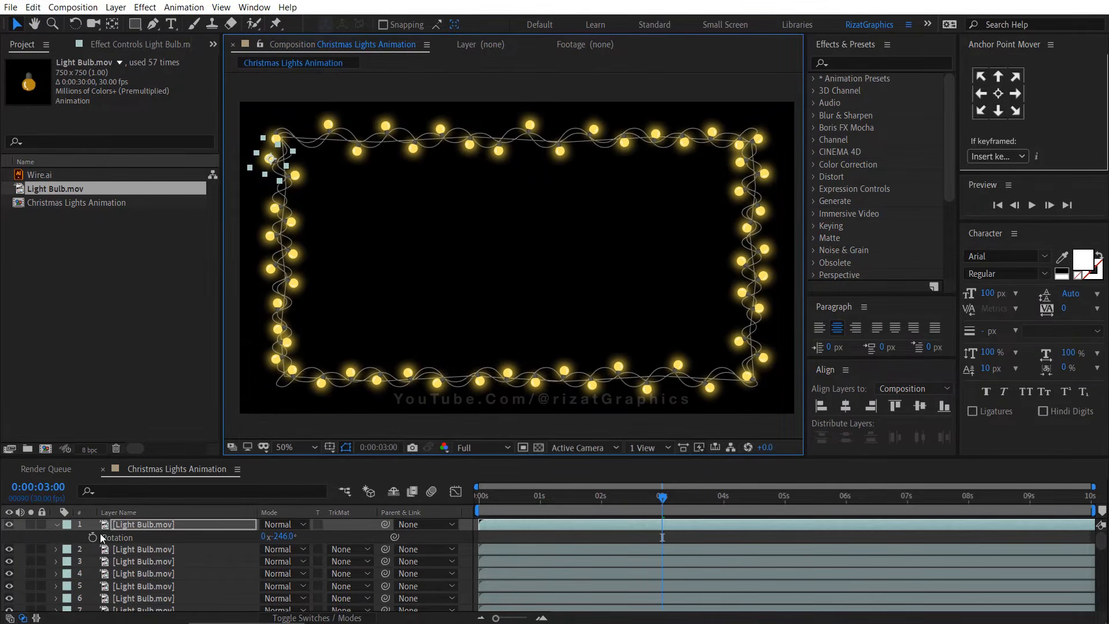
{"action": "left_click", "coordinate": [58, 526]}
{"action": "left_click_drag", "start_coordinate": [169, 458], "coordinate": [177, 384]}
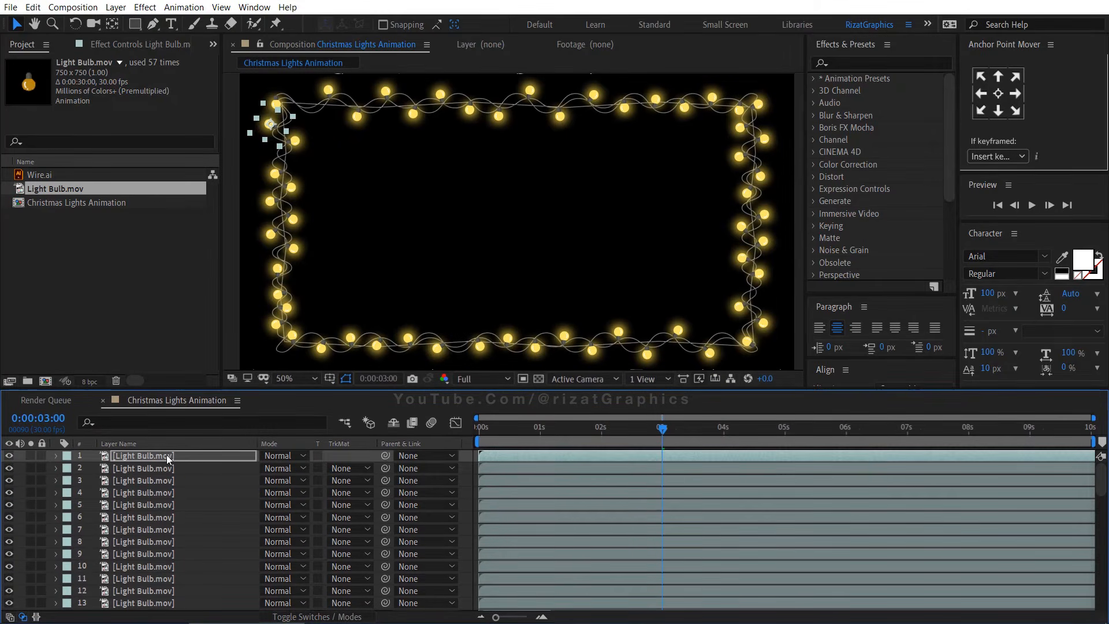
Select every other Light Bulb layer, the odd-numbered layers from 1 through 57
{"action": "left_click", "coordinate": [167, 481], "text": "ctrl"}
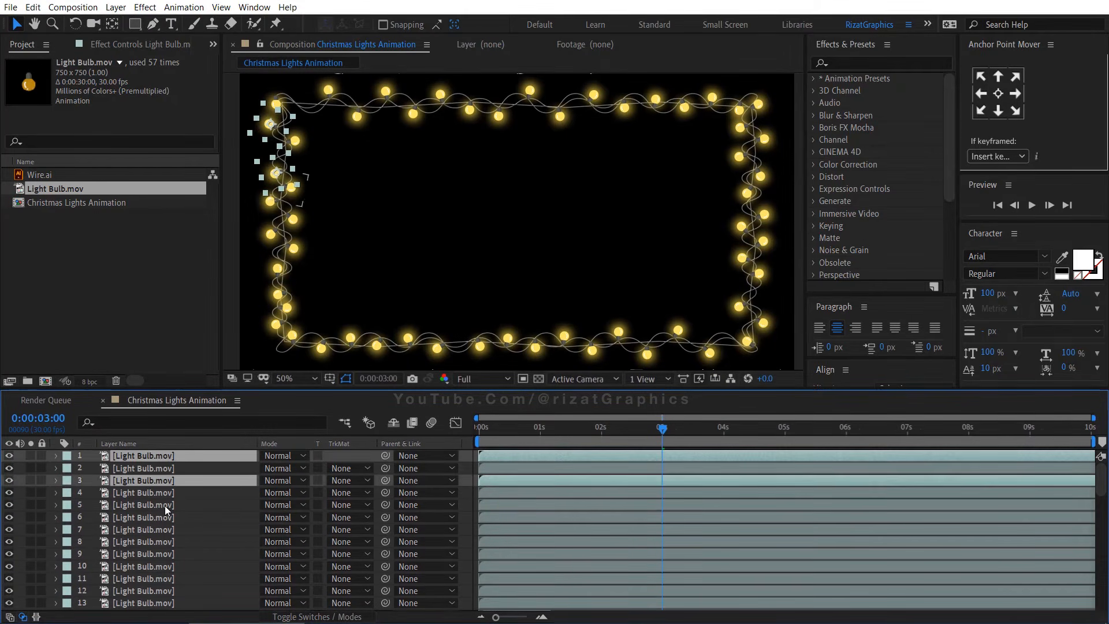
{"action": "left_click", "coordinate": [164, 505], "text": "ctrl"}
{"action": "left_click", "coordinate": [164, 529], "text": "ctrl"}
{"action": "left_click", "coordinate": [161, 554], "text": "ctrl"}
{"action": "left_click", "coordinate": [162, 578], "text": "ctrl"}
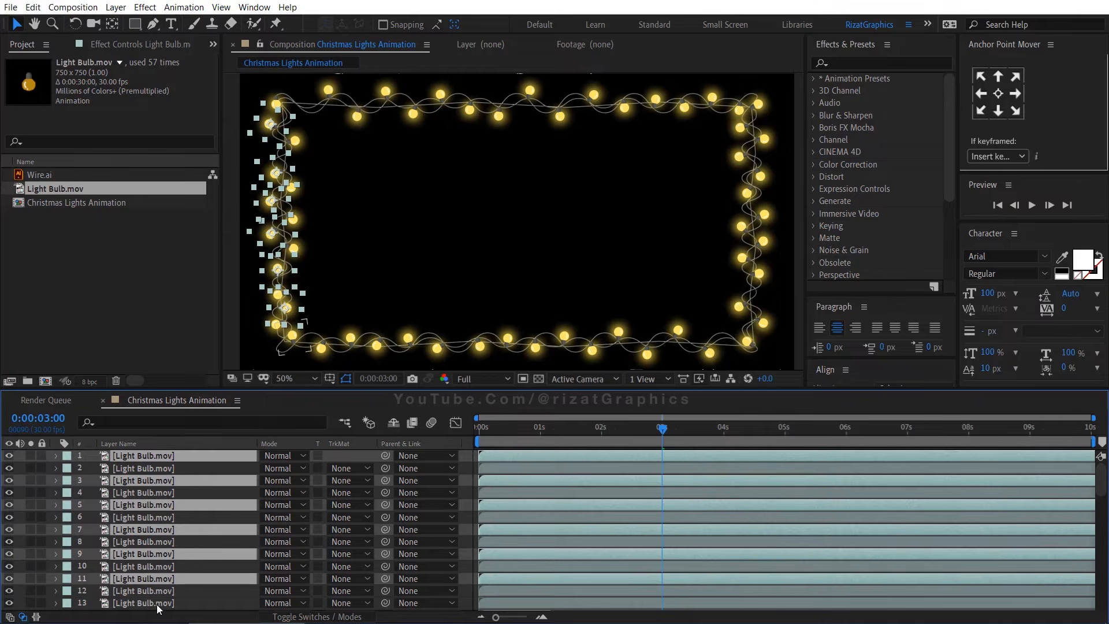
{"action": "left_click", "coordinate": [163, 603], "text": "ctrl"}
{"action": "scroll", "coordinate": [165, 572], "scroll_direction": "down", "scroll_amount": 3}
{"action": "left_click", "coordinate": [165, 554], "text": "ctrl"}
{"action": "left_click", "coordinate": [164, 578], "text": "ctrl"}
{"action": "left_click", "coordinate": [164, 602], "text": "ctrl"}
{"action": "scroll", "coordinate": [165, 526], "scroll_direction": "down", "scroll_amount": 4}
{"action": "left_click", "coordinate": [164, 517], "text": "ctrl"}
{"action": "left_click", "coordinate": [164, 541], "text": "ctrl"}
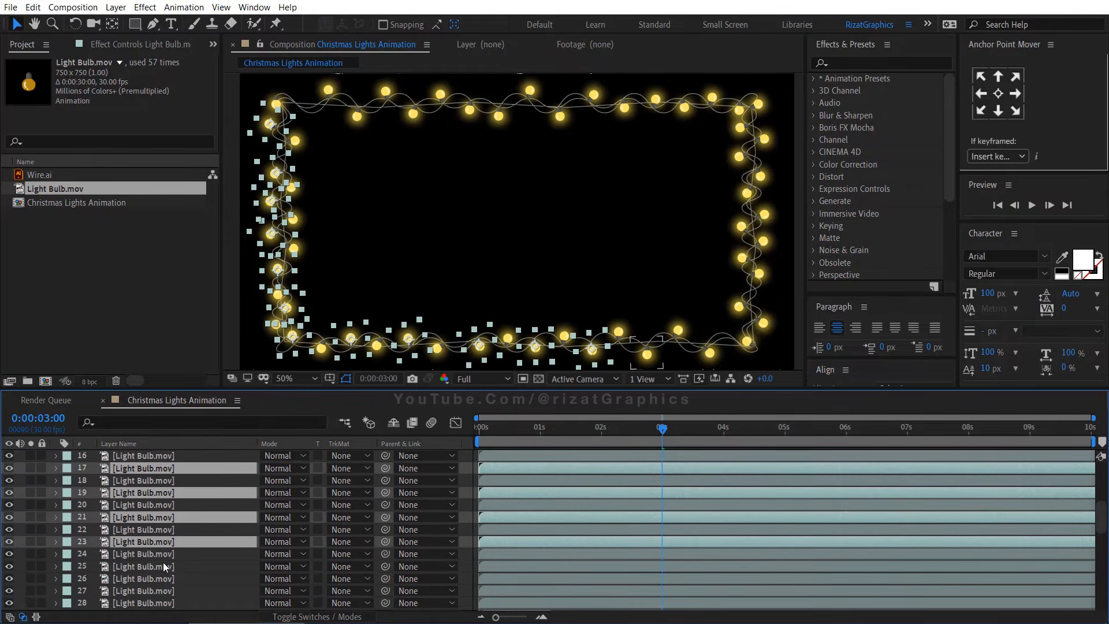
{"action": "left_click", "coordinate": [163, 566], "text": "ctrl"}
{"action": "left_click", "coordinate": [161, 590], "text": "ctrl"}
{"action": "scroll", "coordinate": [163, 572], "scroll_direction": "down", "scroll_amount": 3}
{"action": "left_click", "coordinate": [164, 541], "text": "ctrl"}
{"action": "left_click", "coordinate": [162, 566], "text": "ctrl"}
{"action": "left_click", "coordinate": [159, 590], "text": "ctrl"}
{"action": "scroll", "coordinate": [160, 566], "scroll_direction": "down", "scroll_amount": 3}
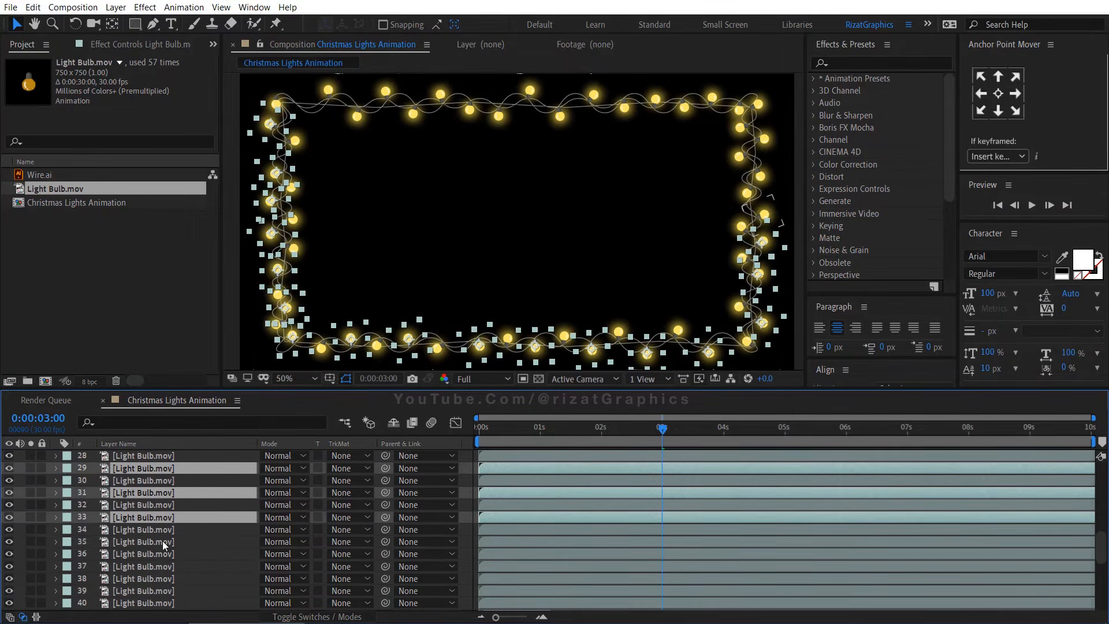
{"action": "left_click", "coordinate": [162, 541], "text": "ctrl"}
{"action": "left_click", "coordinate": [162, 566], "text": "ctrl"}
{"action": "left_click", "coordinate": [160, 590], "text": "ctrl"}
{"action": "scroll", "coordinate": [159, 572], "scroll_direction": "down", "scroll_amount": 3}
{"action": "left_click", "coordinate": [155, 542], "text": "ctrl"}
{"action": "left_click", "coordinate": [156, 566], "text": "ctrl"}
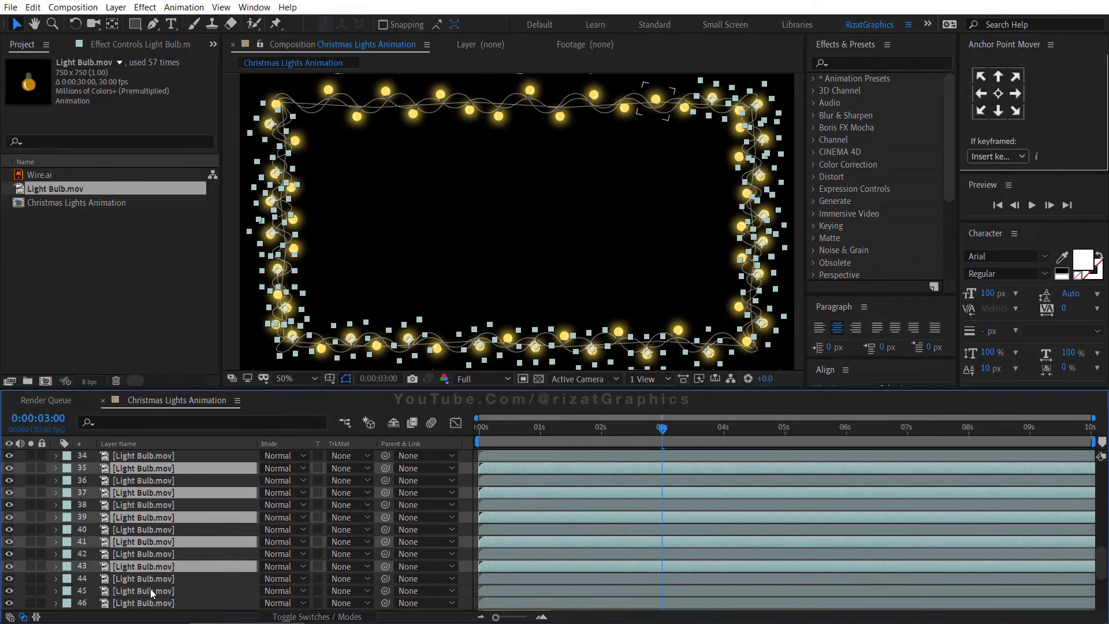
{"action": "left_click", "coordinate": [151, 590], "text": "ctrl"}
{"action": "scroll", "coordinate": [156, 572], "scroll_direction": "down", "scroll_amount": 4}
{"action": "left_click", "coordinate": [160, 504], "text": "ctrl"}
{"action": "left_click", "coordinate": [159, 529], "text": "ctrl"}
{"action": "left_click", "coordinate": [151, 553], "text": "ctrl"}
{"action": "left_click", "coordinate": [153, 578], "text": "ctrl"}
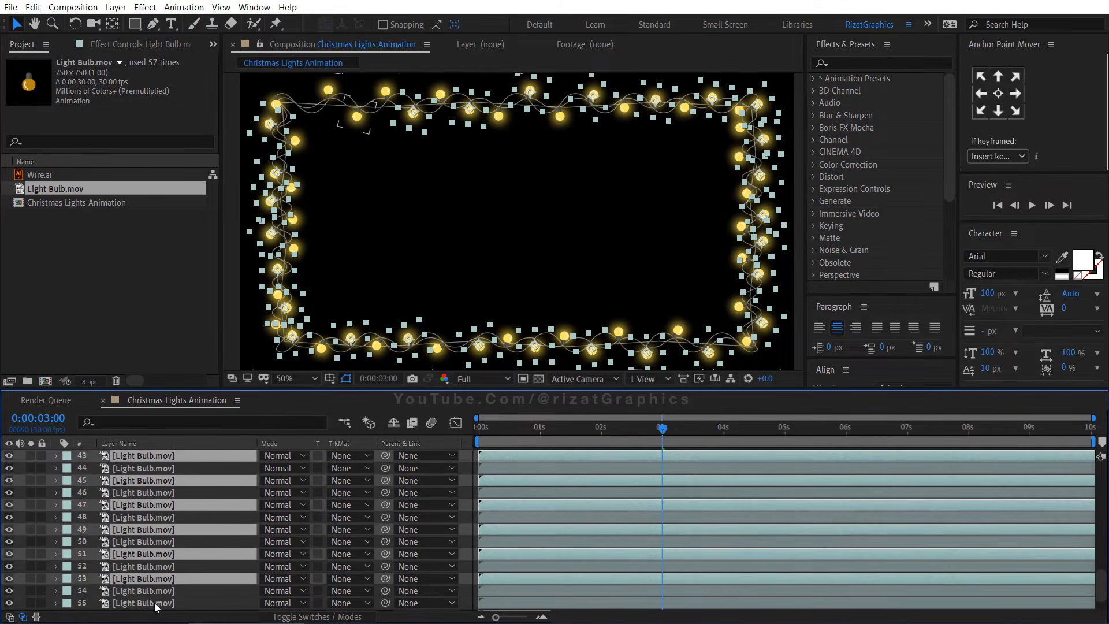
{"action": "left_click", "coordinate": [154, 602], "text": "ctrl"}
{"action": "scroll", "coordinate": [154, 589], "scroll_direction": "down", "scroll_amount": 3}
{"action": "left_click", "coordinate": [155, 591], "text": "ctrl"}
Shift the selected bulb layers earlier in time and extend their ends to the end of the composition
{"action": "left_click_drag", "start_coordinate": [467, 431], "coordinate": [452, 426]}
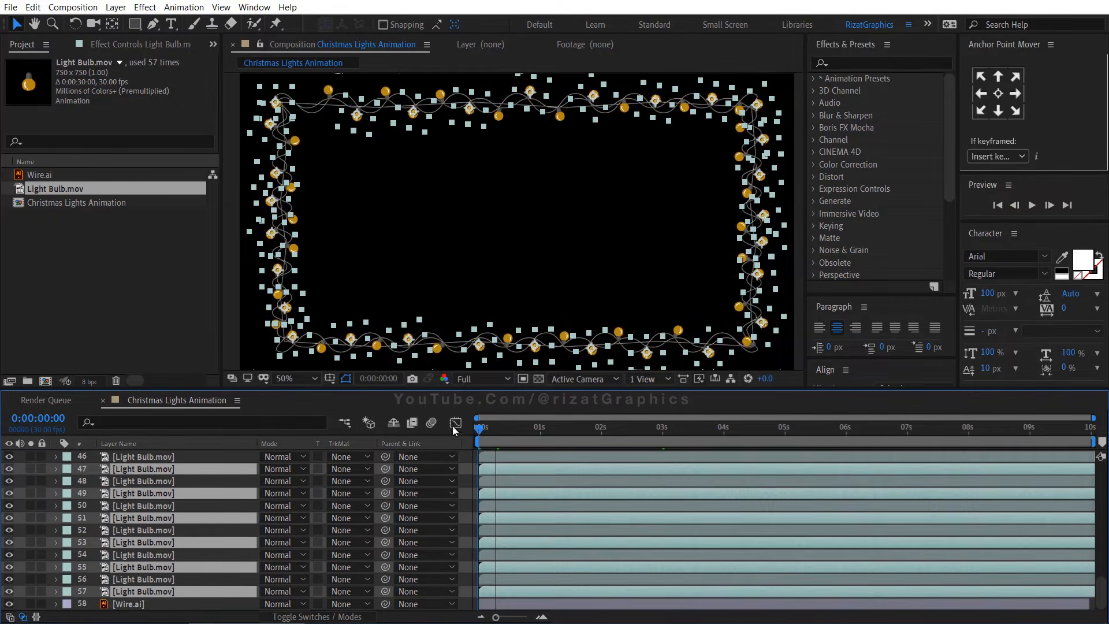
{"action": "scroll", "coordinate": [480, 298], "scroll_direction": "up", "scroll_amount": 1}
{"action": "left_click_drag", "start_coordinate": [480, 298], "coordinate": [589, 147]}
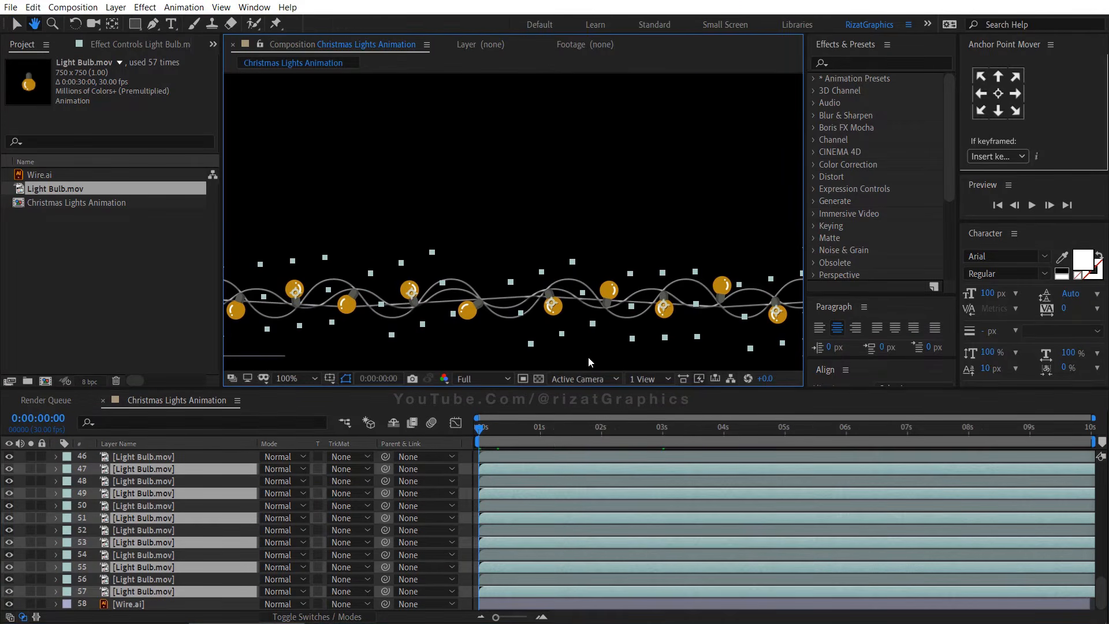
{"action": "left_click_drag", "start_coordinate": [551, 466], "coordinate": [488, 465]}
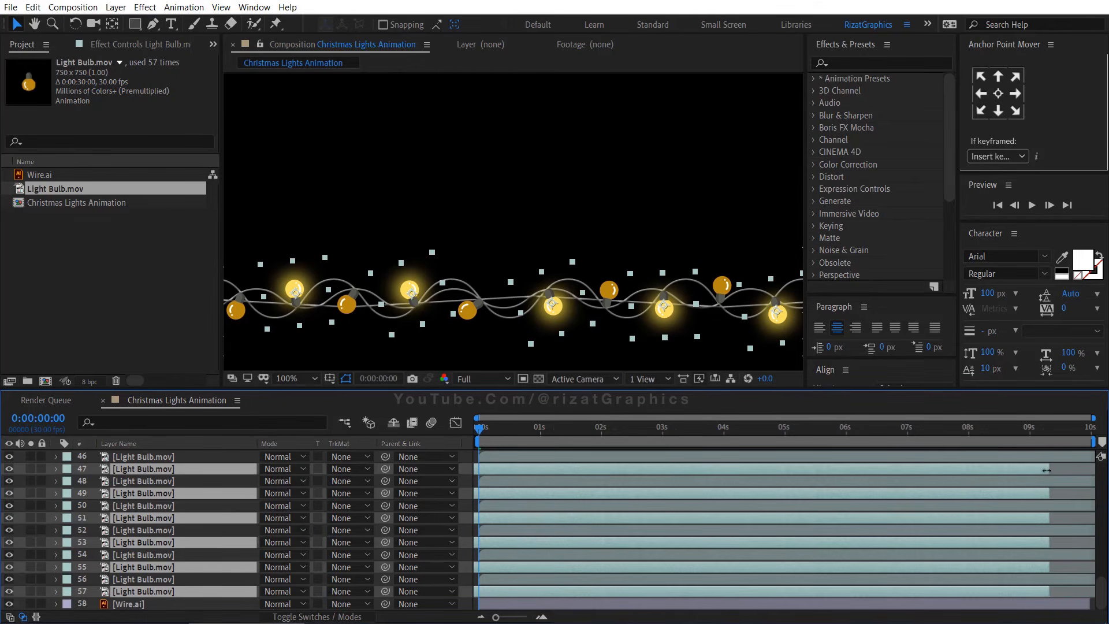
{"action": "left_click_drag", "start_coordinate": [1046, 470], "coordinate": [1106, 471]}
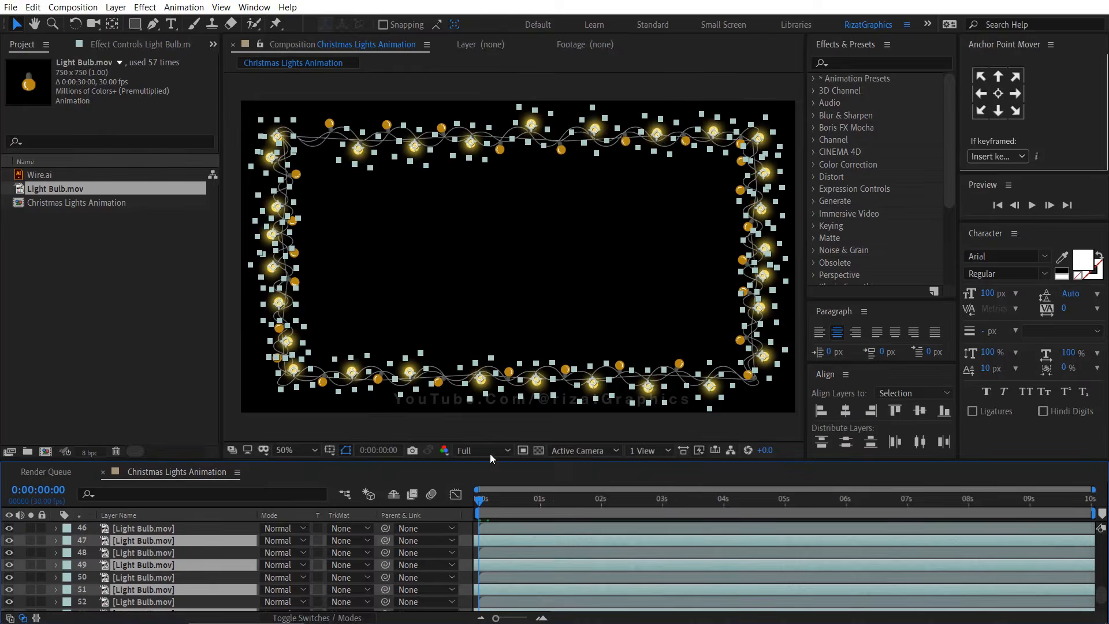
Preview the finished blinking lights animation
{"action": "left_click", "coordinate": [490, 424]}
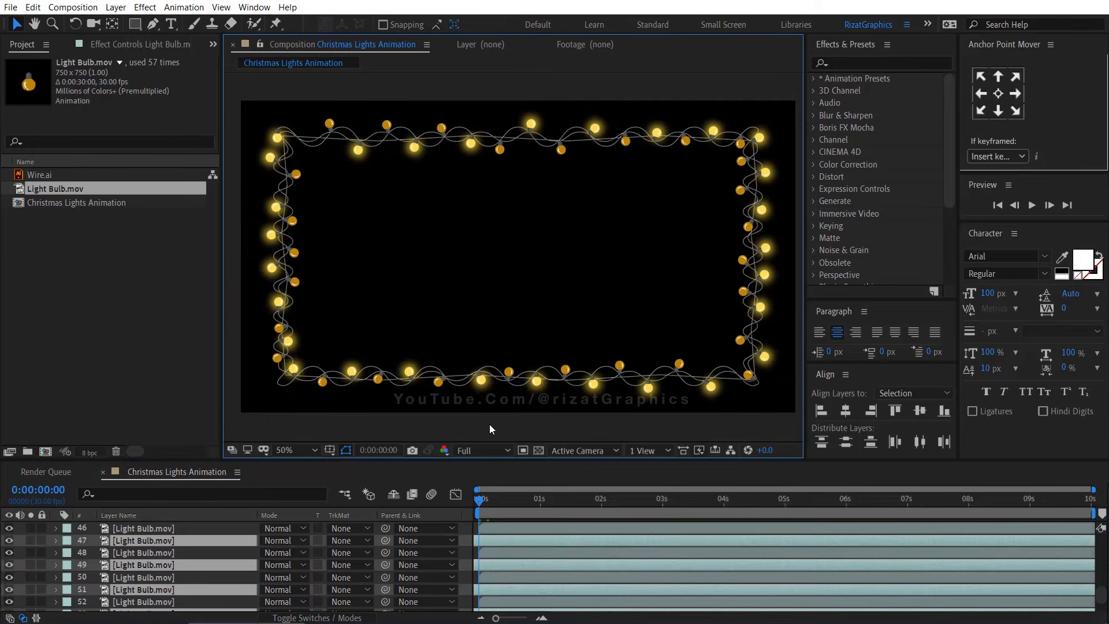
{"action": "left_click", "coordinate": [1032, 206]}
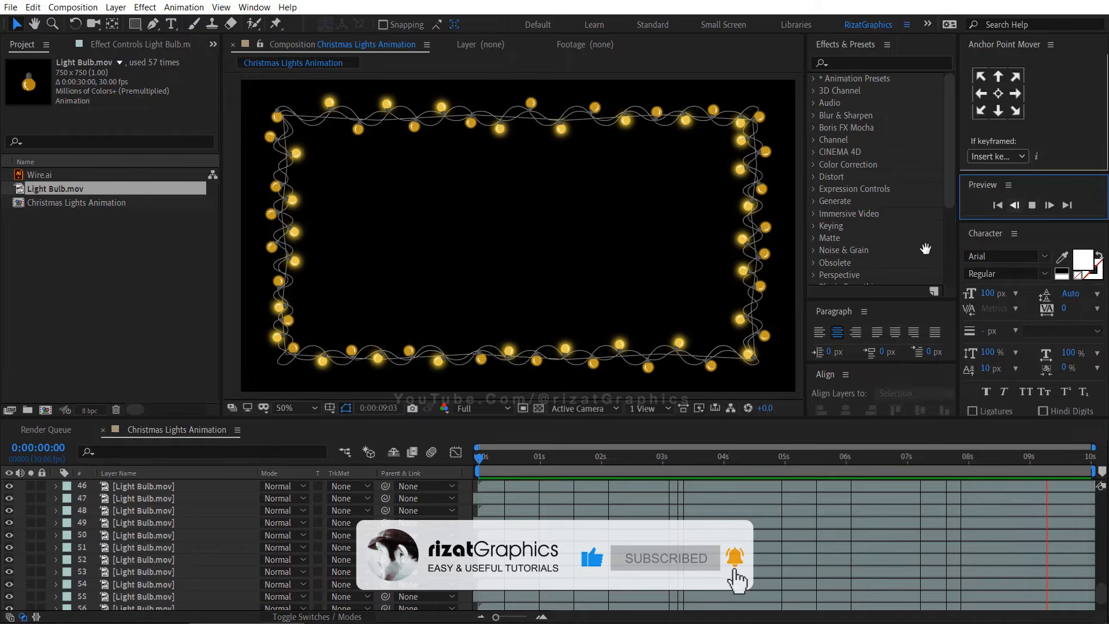
{"action": "key", "text": "space"}
{"action": "scroll", "coordinate": [196, 489], "scroll_direction": "up", "scroll_amount": 10}
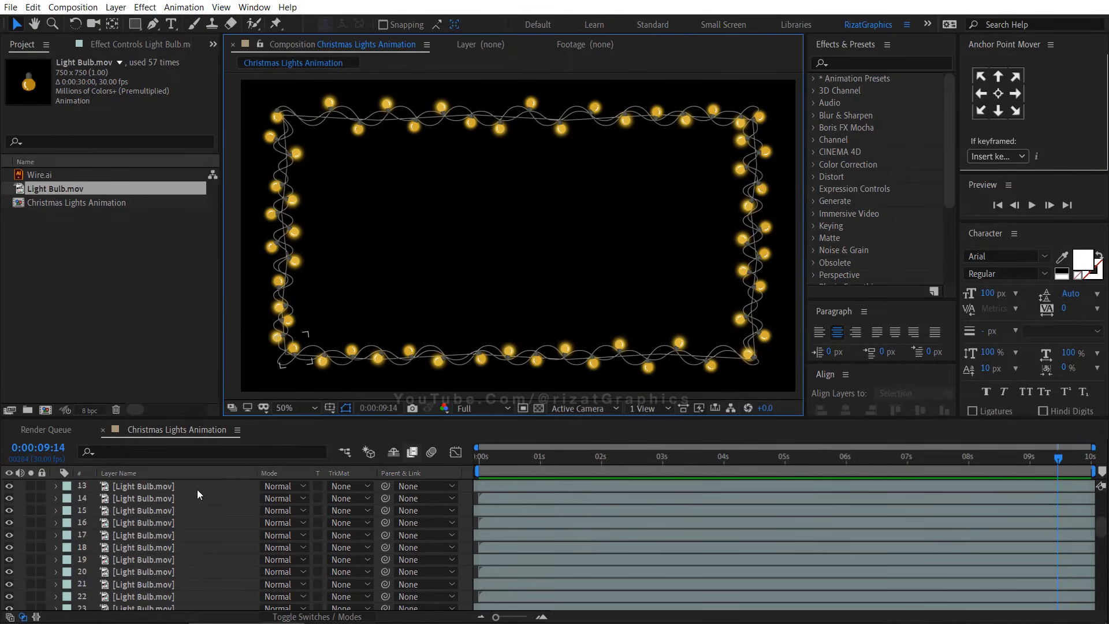
Select all the Light Bulb layers and pre-compose them into a new composition named Light Bulbs
{"action": "scroll", "coordinate": [197, 490], "scroll_direction": "up", "scroll_amount": 4}
{"action": "left_click", "coordinate": [197, 489]}
{"action": "scroll", "coordinate": [189, 529], "scroll_direction": "down", "scroll_amount": 15}
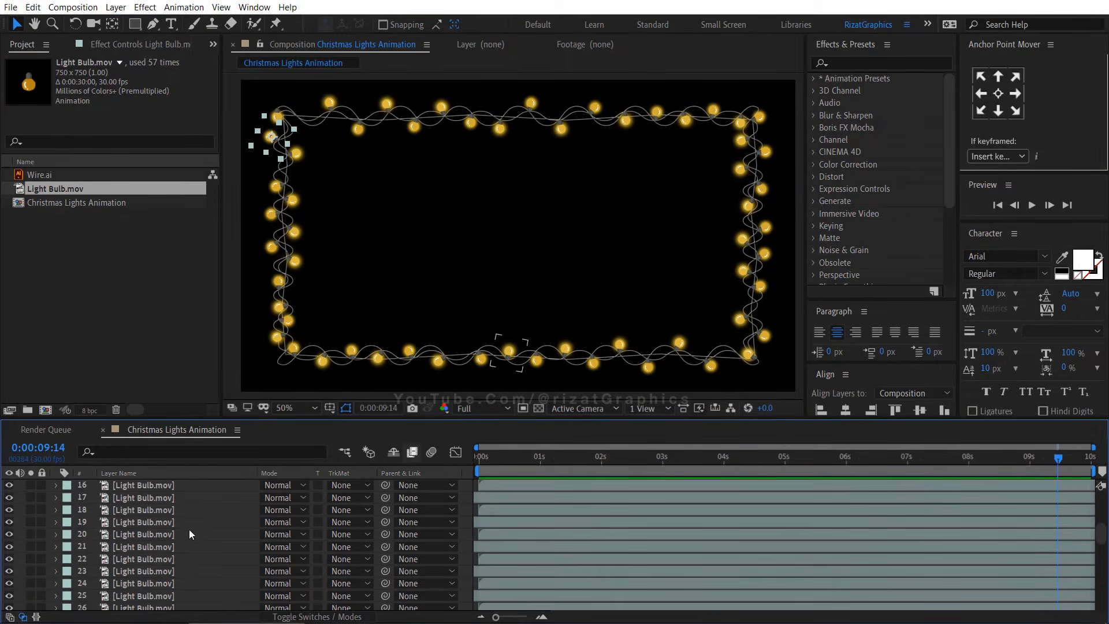
{"action": "left_click", "coordinate": [171, 593], "text": "shift"}
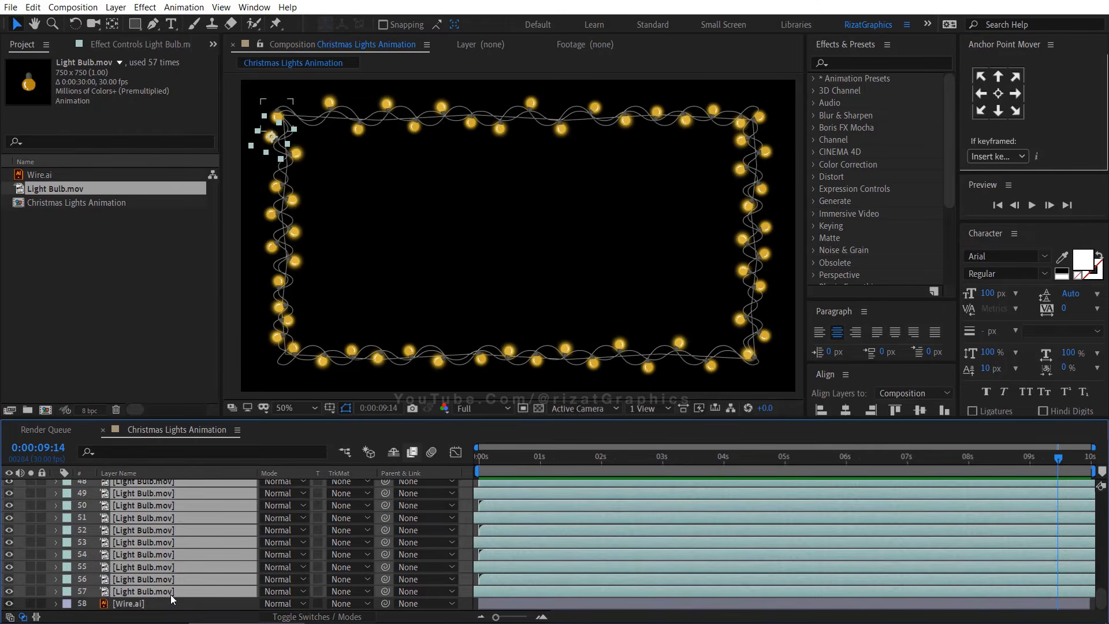
{"action": "right_click", "coordinate": [173, 592]}
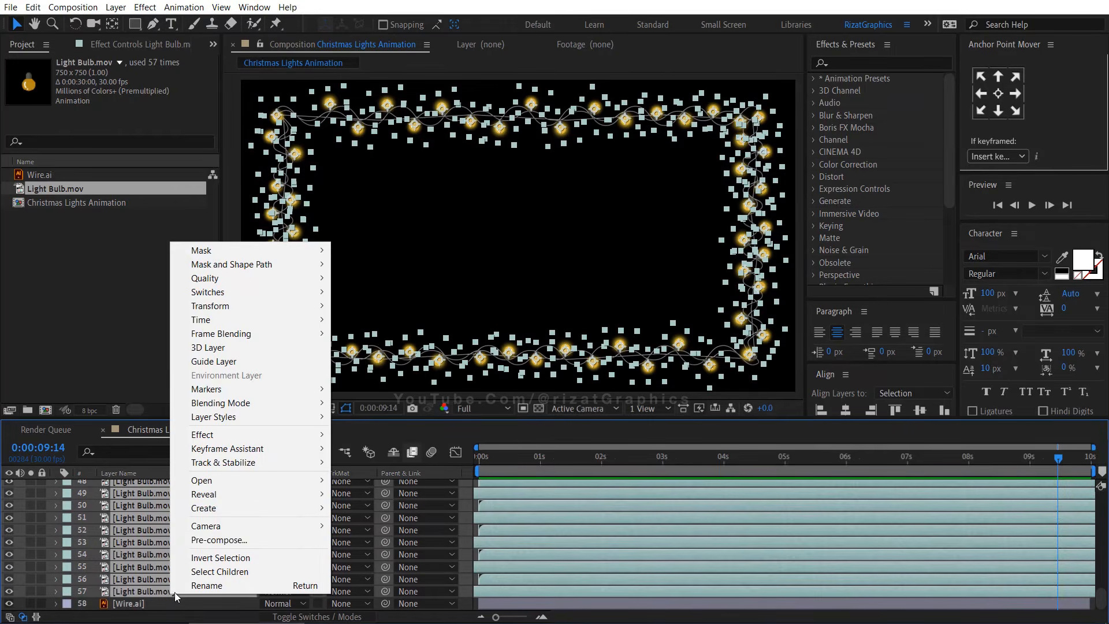
{"action": "left_click", "coordinate": [209, 539]}
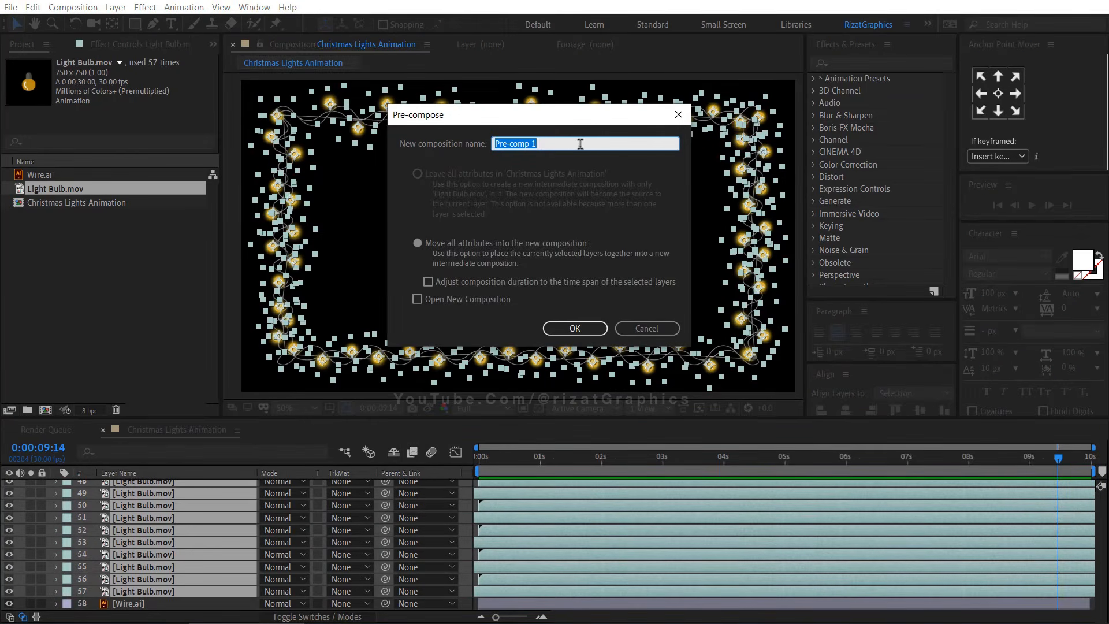
{"action": "type", "text": "Light Bulbs"}
{"action": "key", "text": "Return"}
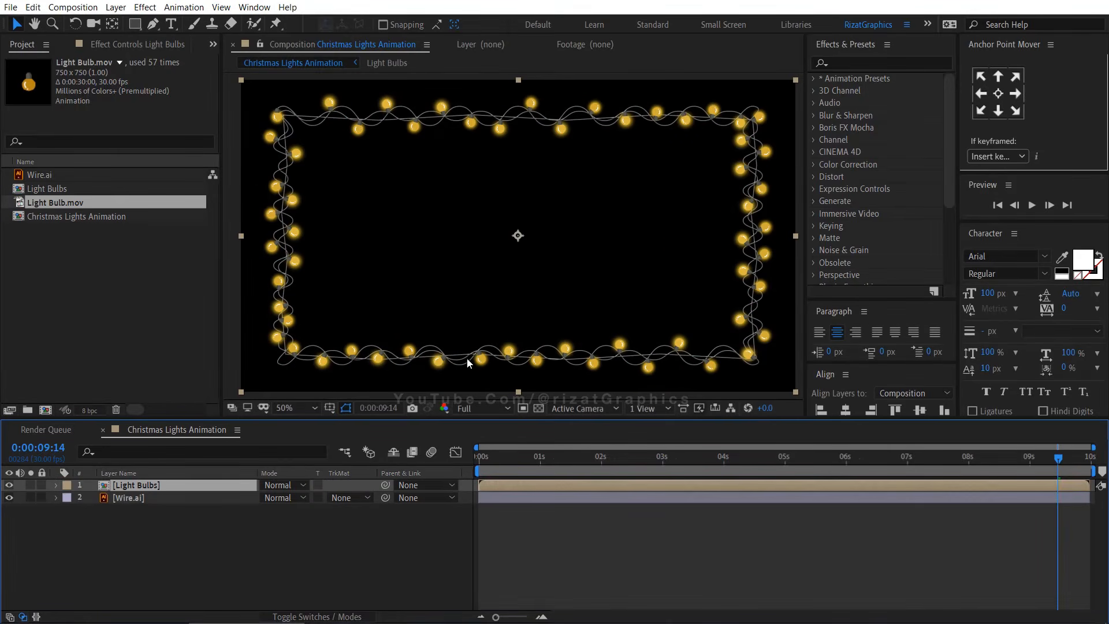
Time-stretch the Light Bulbs layer to a stretch factor of 50
{"action": "right_click", "coordinate": [227, 486]}
{"action": "mouse_move", "coordinate": [330, 209]}
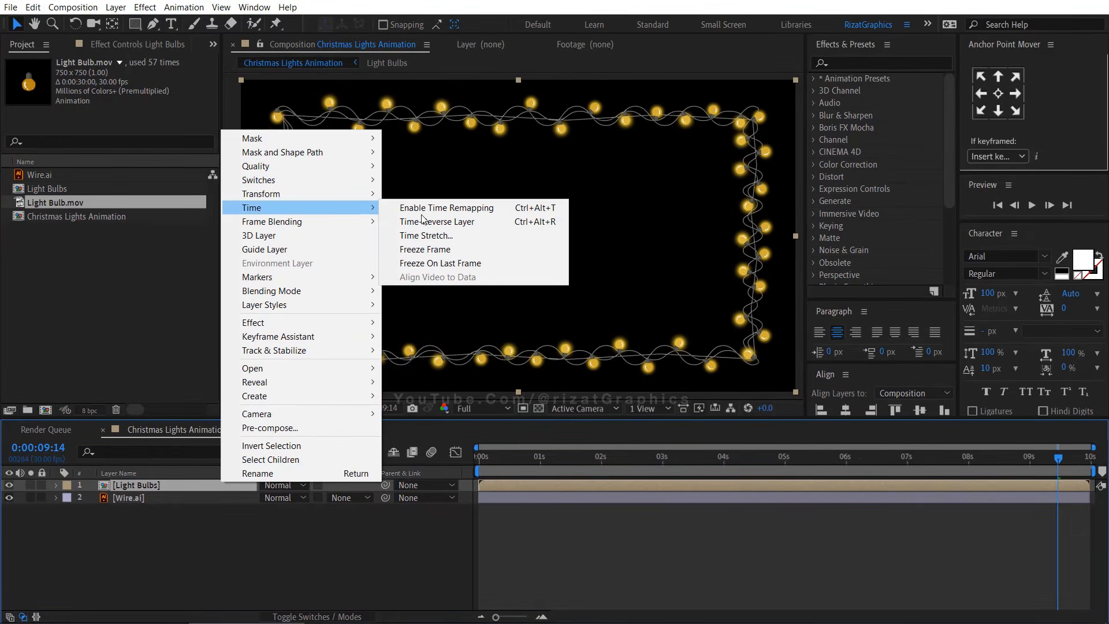
{"action": "left_click", "coordinate": [489, 236]}
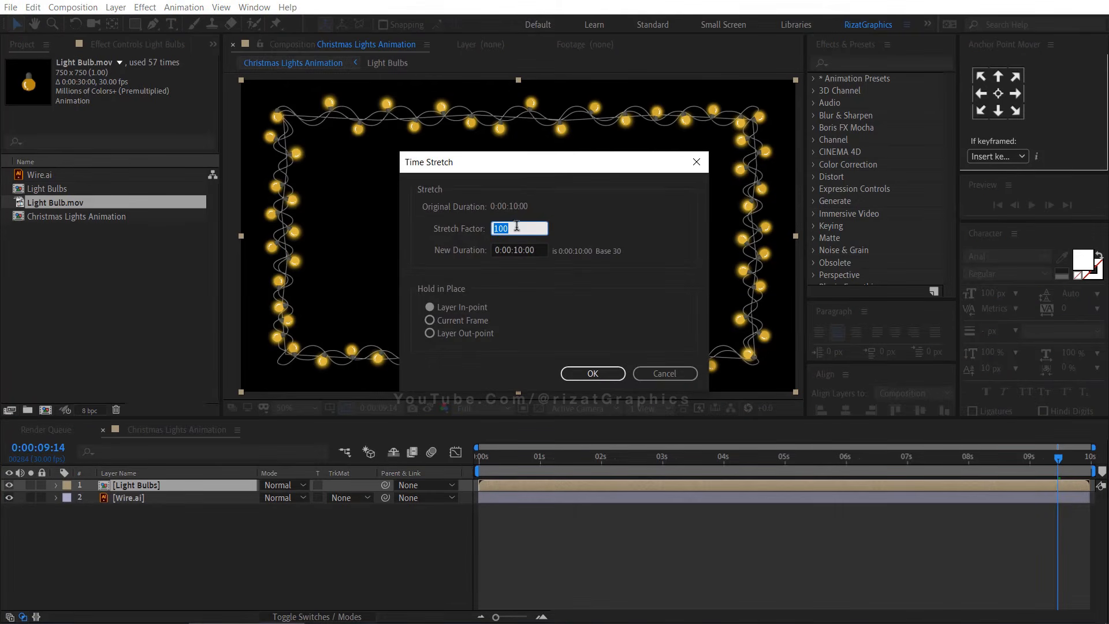
{"action": "type", "text": "50"}
{"action": "key", "text": "Return"}
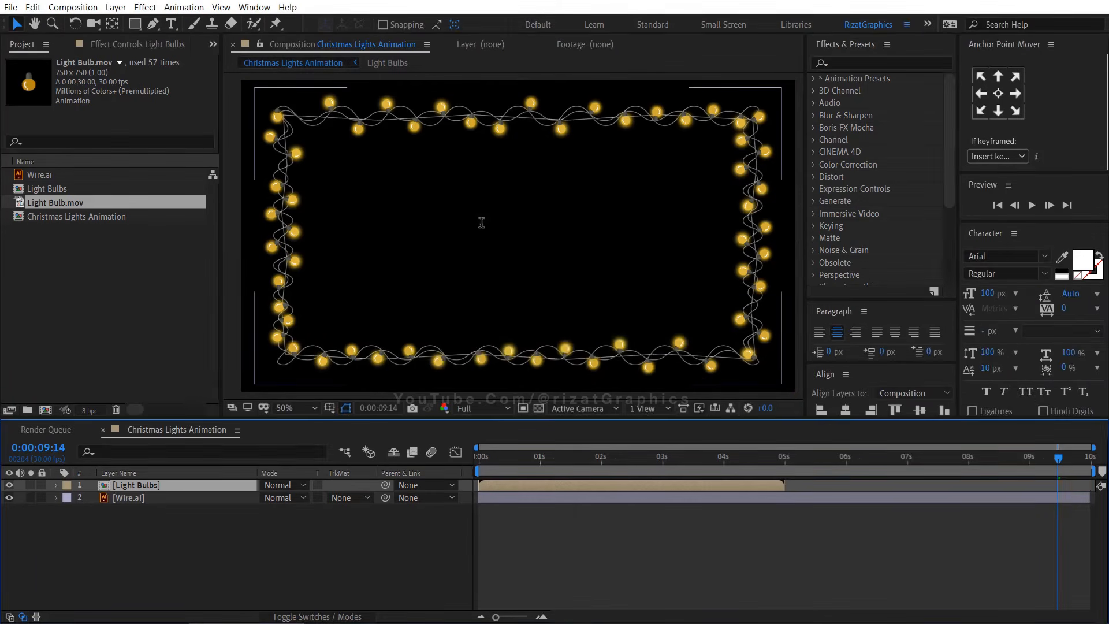
Trim the composition to a work area ending at the Light Bulbs layer's end, about 5 seconds, and preview it
{"action": "left_click_drag", "start_coordinate": [792, 457], "coordinate": [784, 459]}
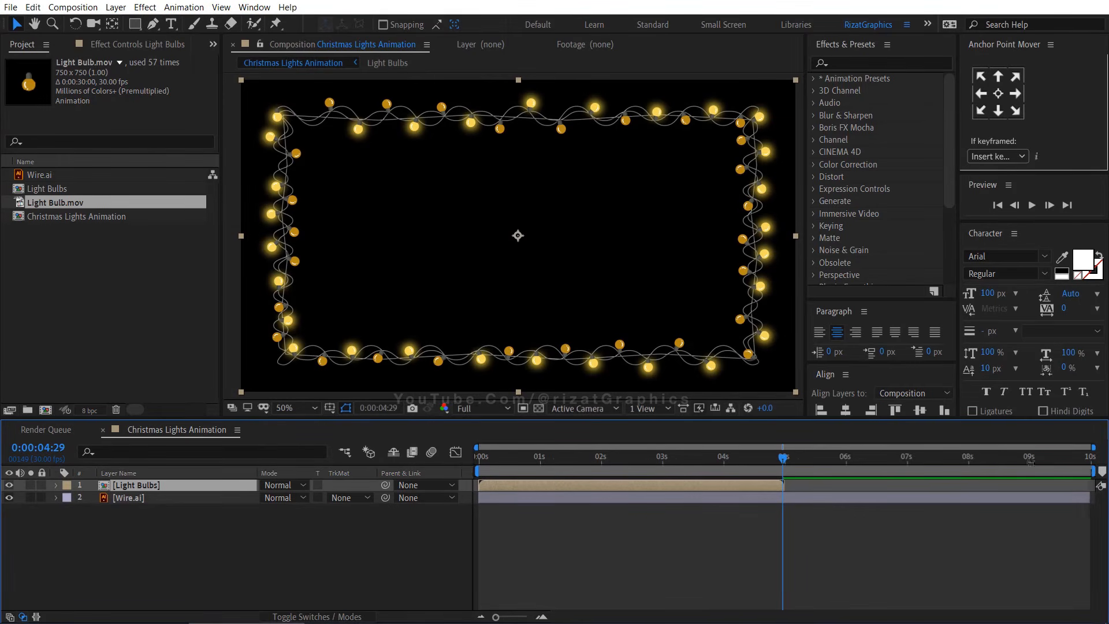
{"action": "left_click_drag", "start_coordinate": [1093, 471], "coordinate": [786, 471]}
{"action": "right_click", "coordinate": [781, 469]}
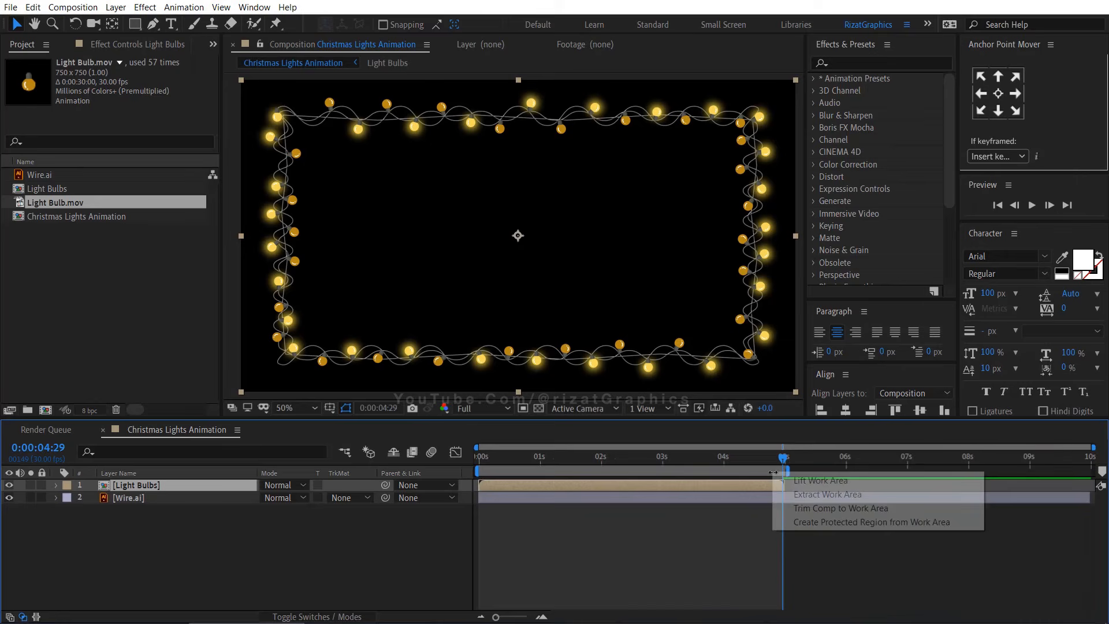
{"action": "left_click", "coordinate": [797, 509]}
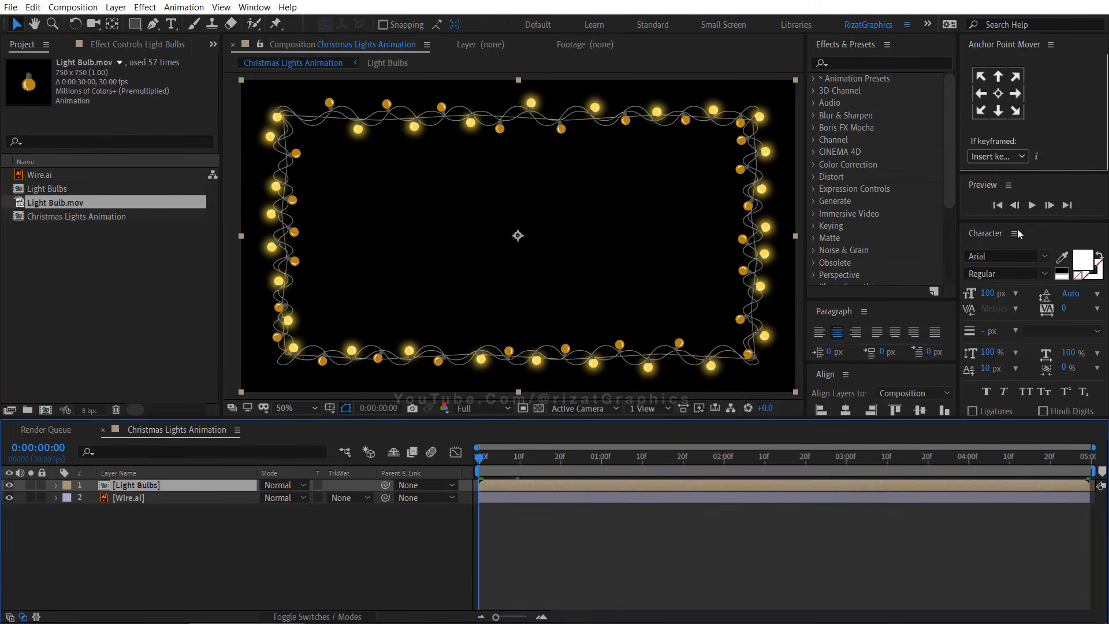
{"action": "left_click", "coordinate": [1032, 205]}
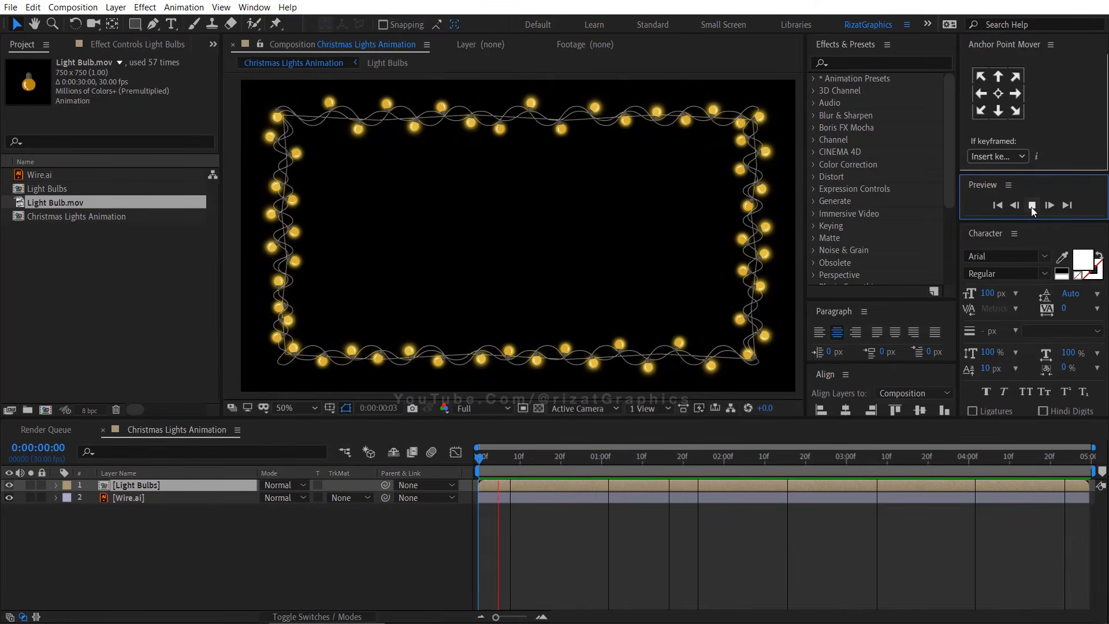
{"action": "left_click", "coordinate": [1031, 205]}
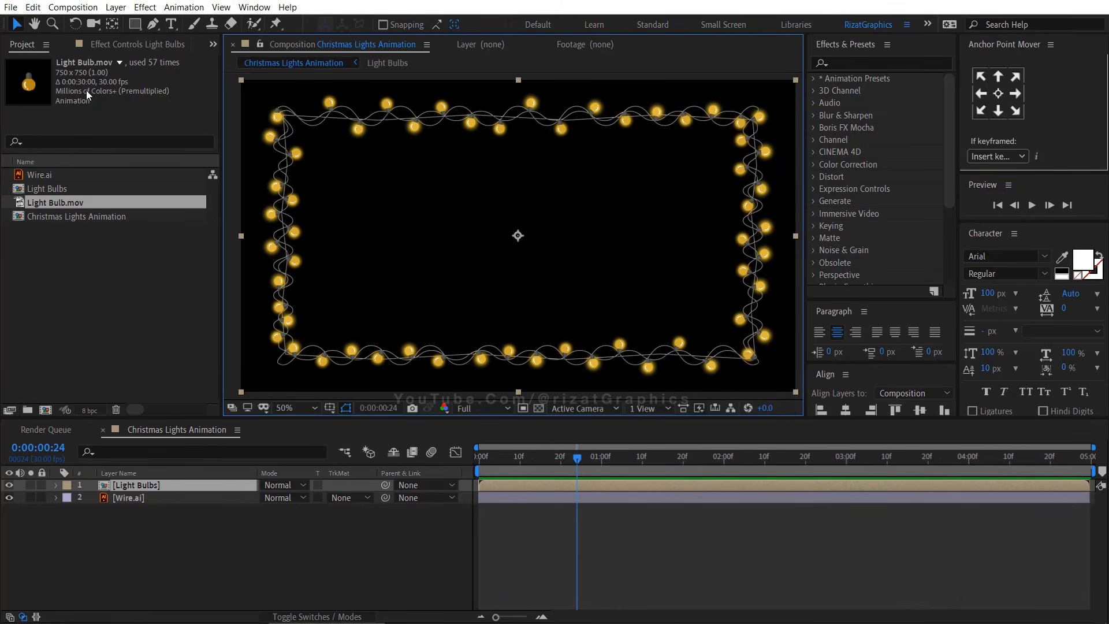
Import the image brick-ga3470c462_1920.jpg and add it to the composition beneath the wire
{"action": "left_click", "coordinate": [60, 80]}
{"action": "left_click", "coordinate": [10, 7]}
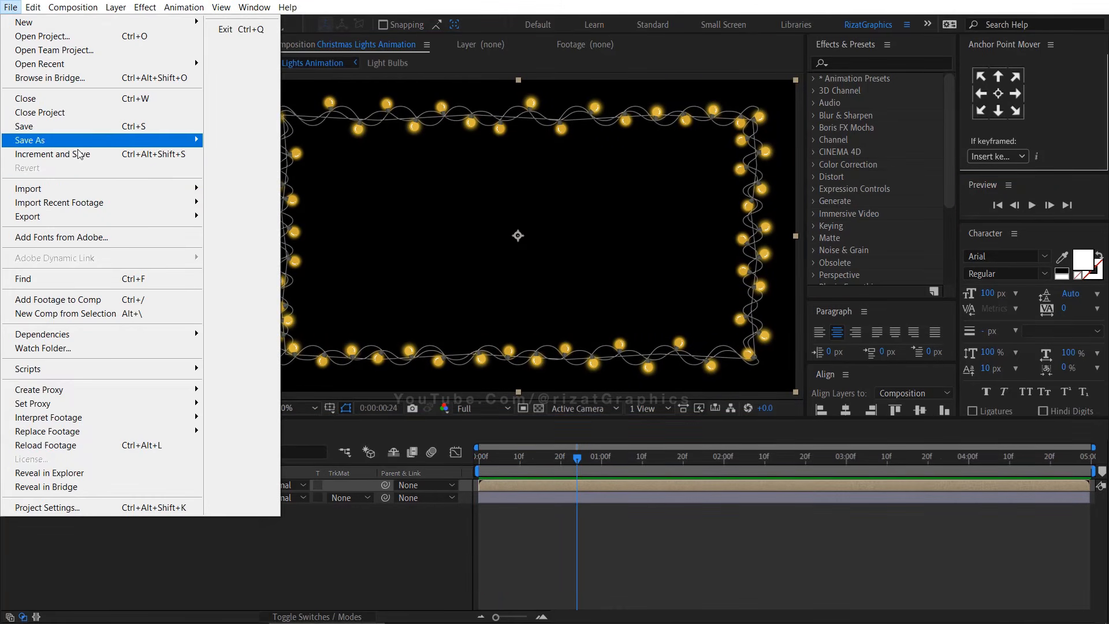
{"action": "mouse_move", "coordinate": [87, 189]}
{"action": "left_click", "coordinate": [263, 191]}
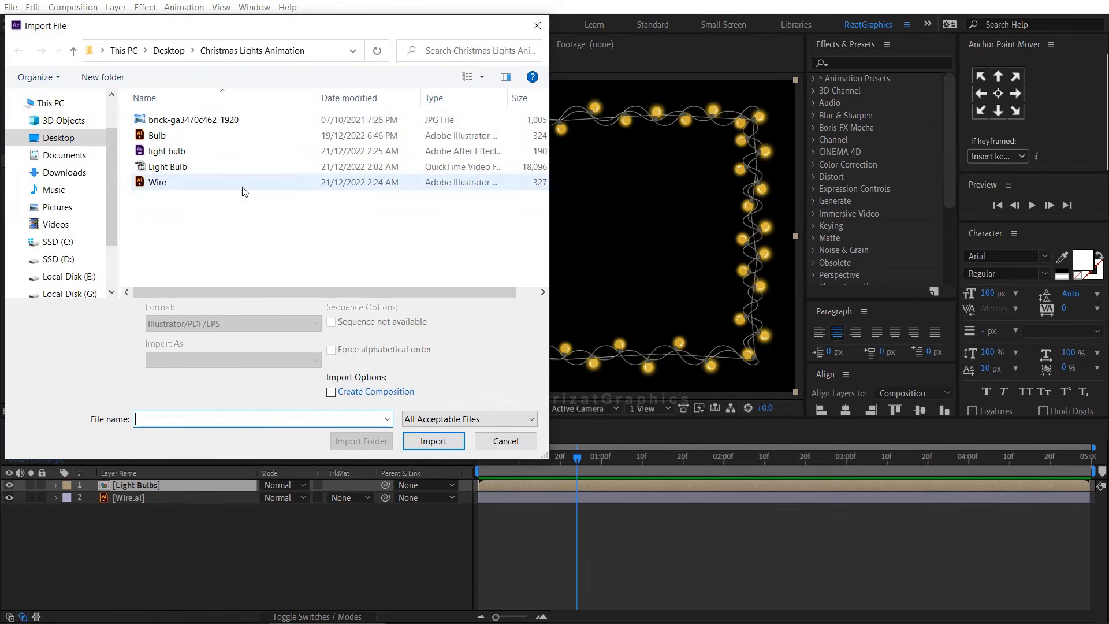
{"action": "left_click", "coordinate": [370, 120]}
{"action": "left_click", "coordinate": [427, 440]}
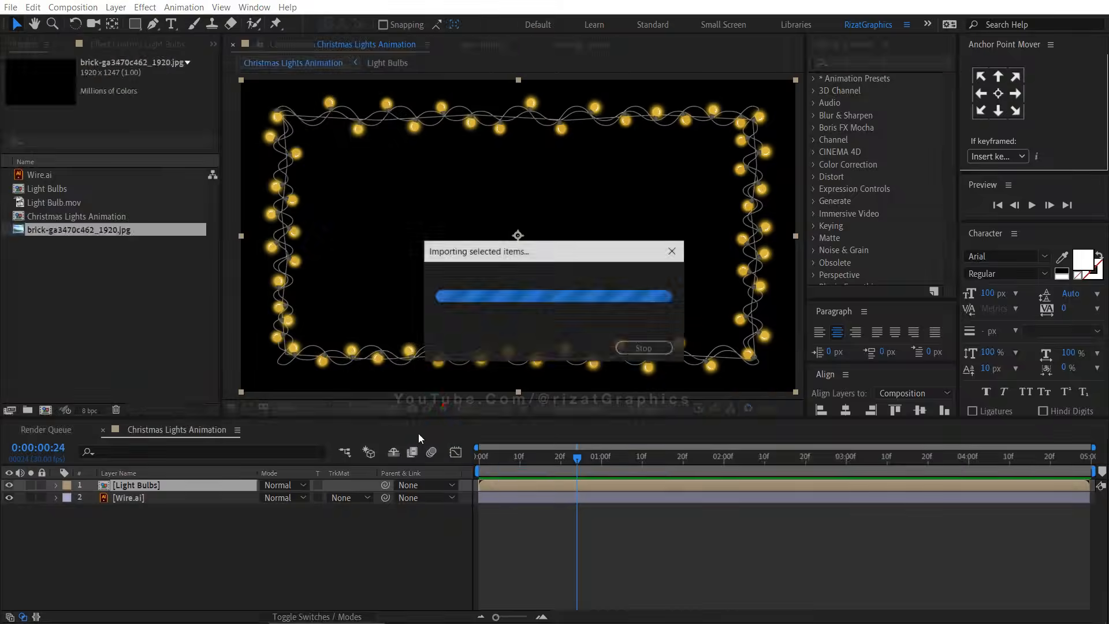
{"action": "left_click_drag", "start_coordinate": [131, 453], "coordinate": [134, 532]}
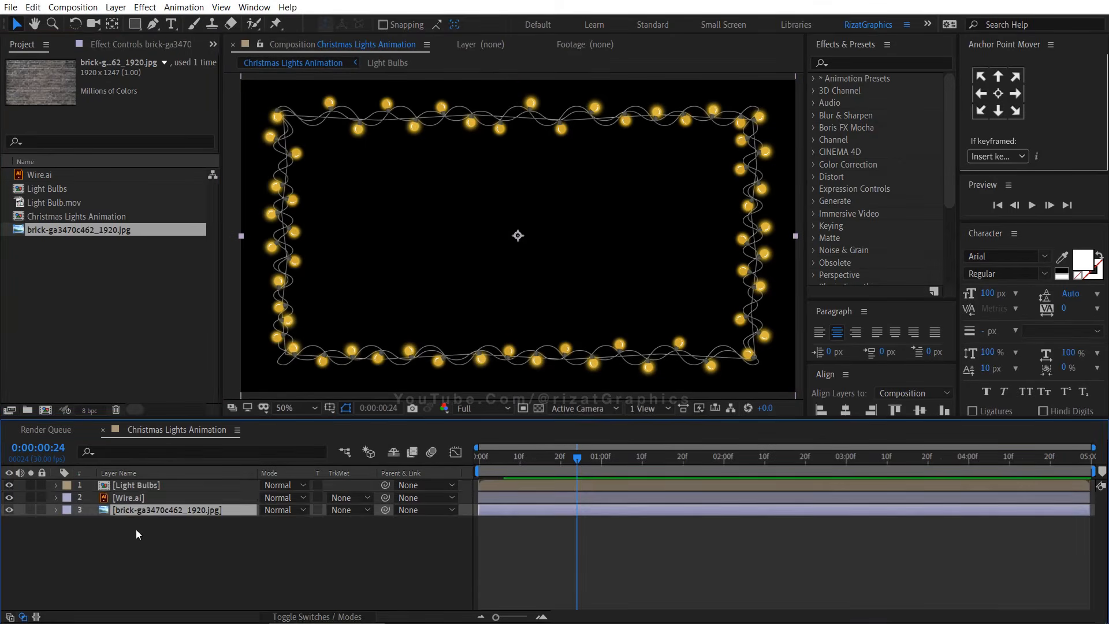
Create a new black solid layer and place it beneath the brick image layer
{"action": "right_click", "coordinate": [140, 558]}
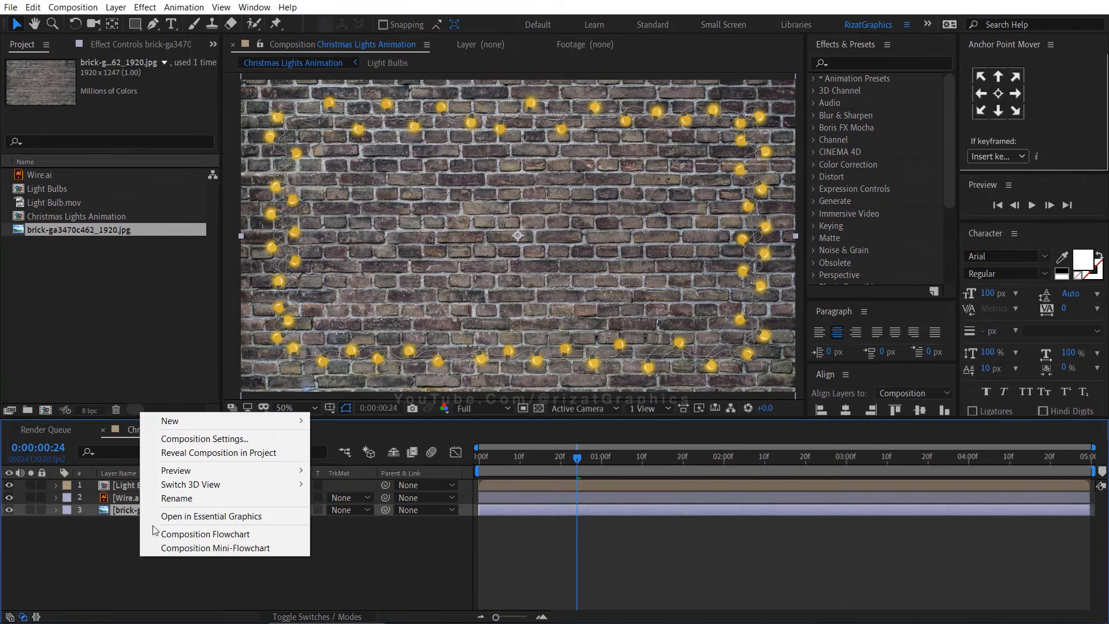
{"action": "mouse_move", "coordinate": [188, 421]}
{"action": "left_click", "coordinate": [365, 455]}
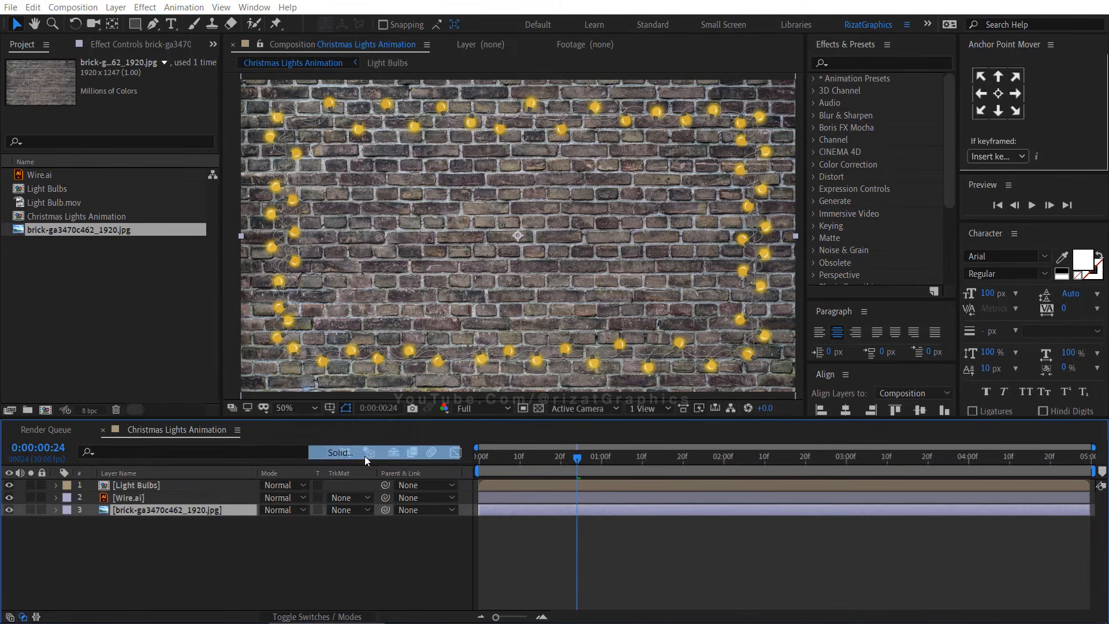
{"action": "left_click", "coordinate": [626, 406]}
{"action": "left_click_drag", "start_coordinate": [147, 512], "coordinate": [146, 528]}
Lower the brick image layer's opacity to 12%
{"action": "left_click", "coordinate": [149, 513]}
{"action": "key", "text": "t"}
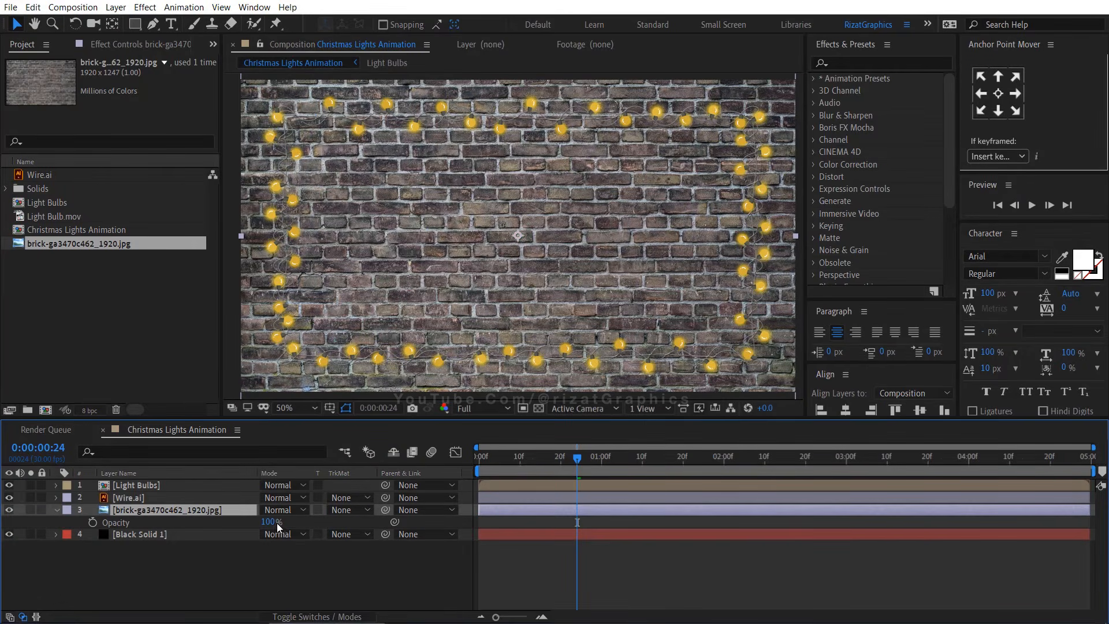
{"action": "left_click_drag", "start_coordinate": [268, 521], "coordinate": [207, 513]}
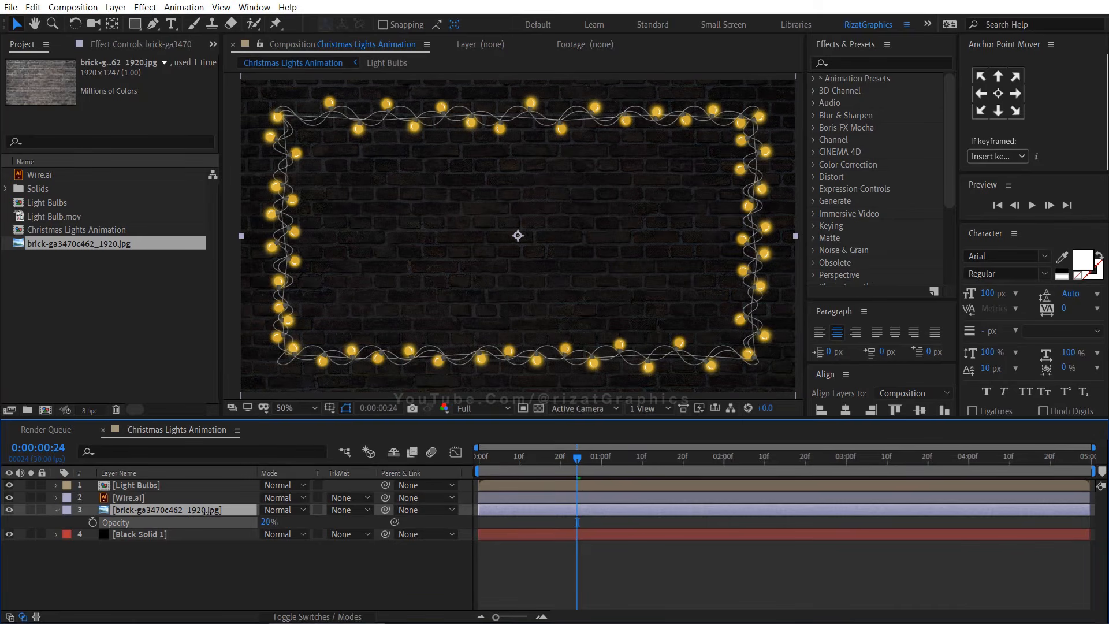
{"action": "left_click_drag", "start_coordinate": [204, 512], "coordinate": [204, 512]}
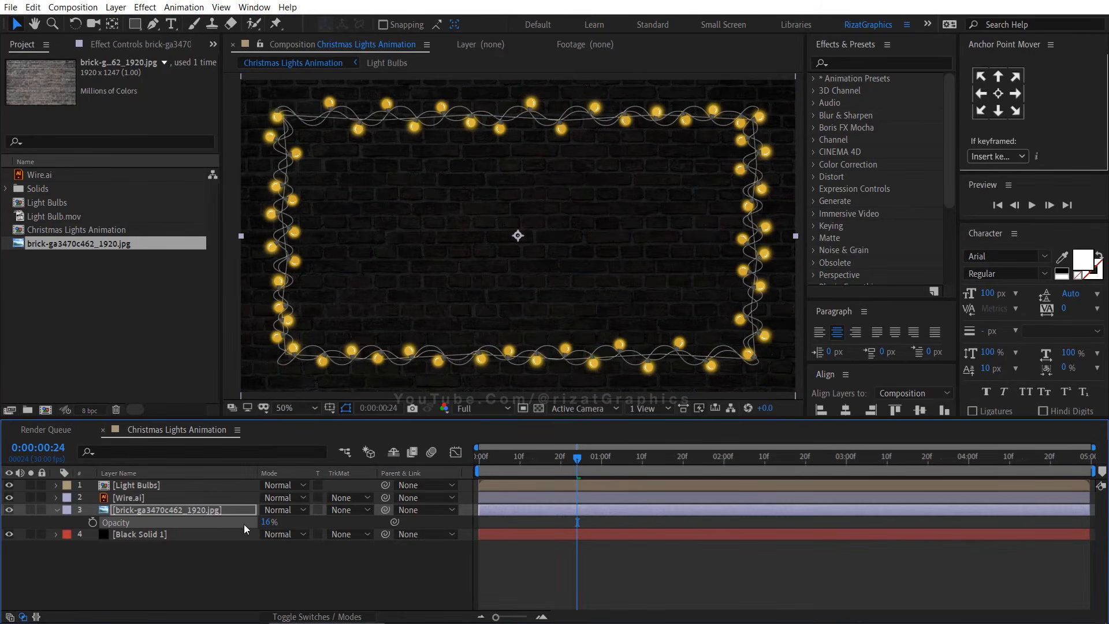
{"action": "type", "text": "12"}
{"action": "left_click", "coordinate": [276, 566]}
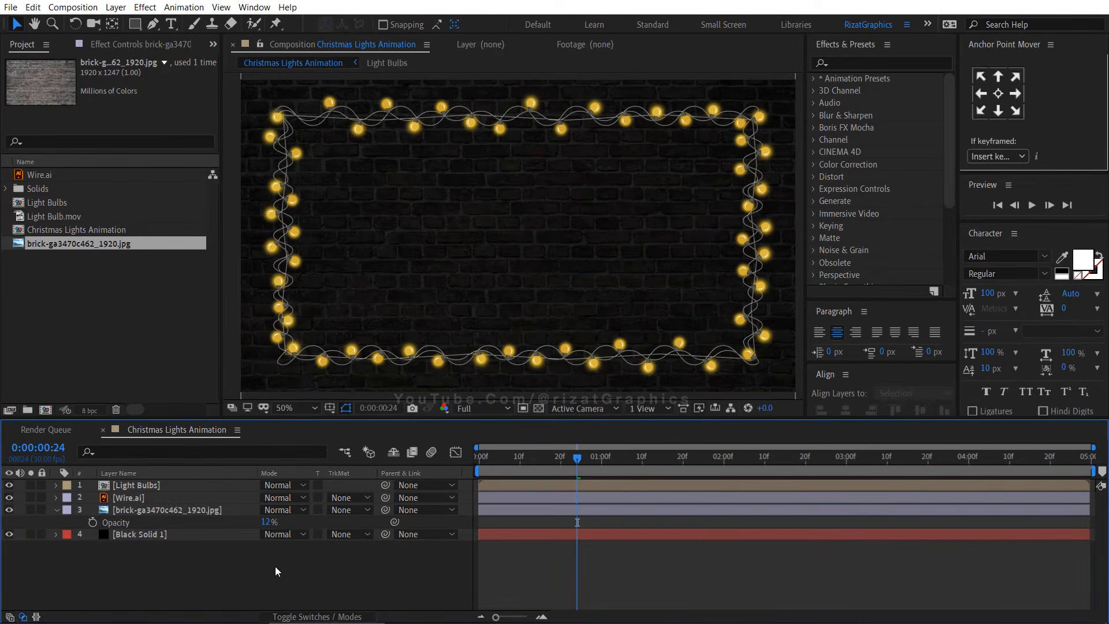
{"action": "left_click", "coordinate": [270, 523]}
{"action": "type", "text": "1"}
Duplicate the Light Bulbs layer and rename the copy Light Bulbs Glow
{"action": "left_click", "coordinate": [57, 511]}
{"action": "left_click", "coordinate": [128, 487]}
{"action": "key", "text": "ctrl+d"}
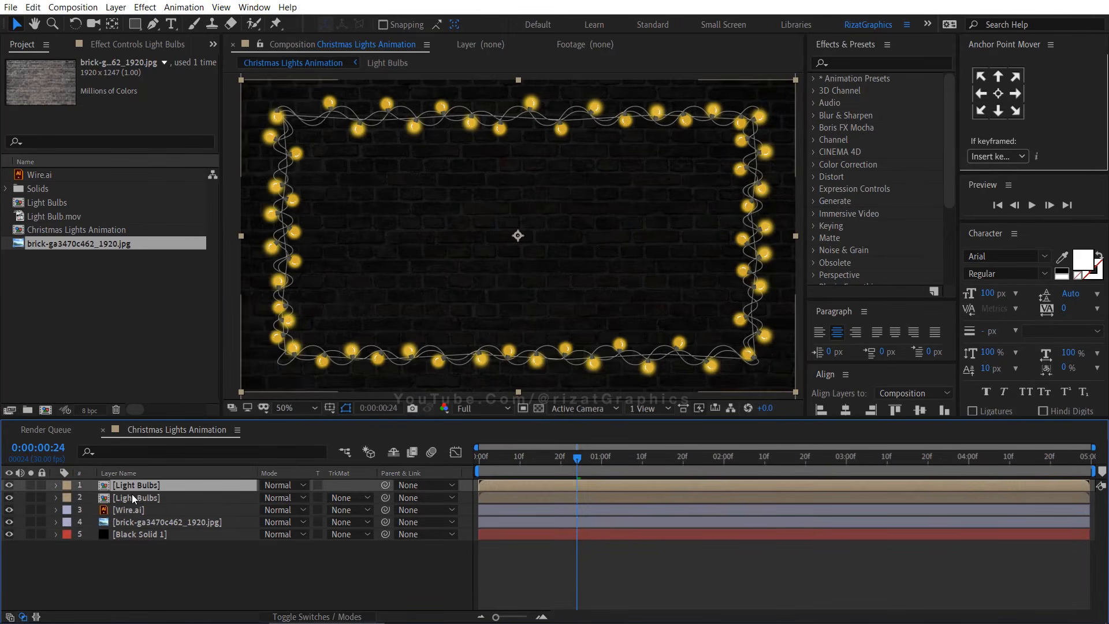
{"action": "left_click", "coordinate": [140, 496]}
{"action": "key", "text": "Return"}
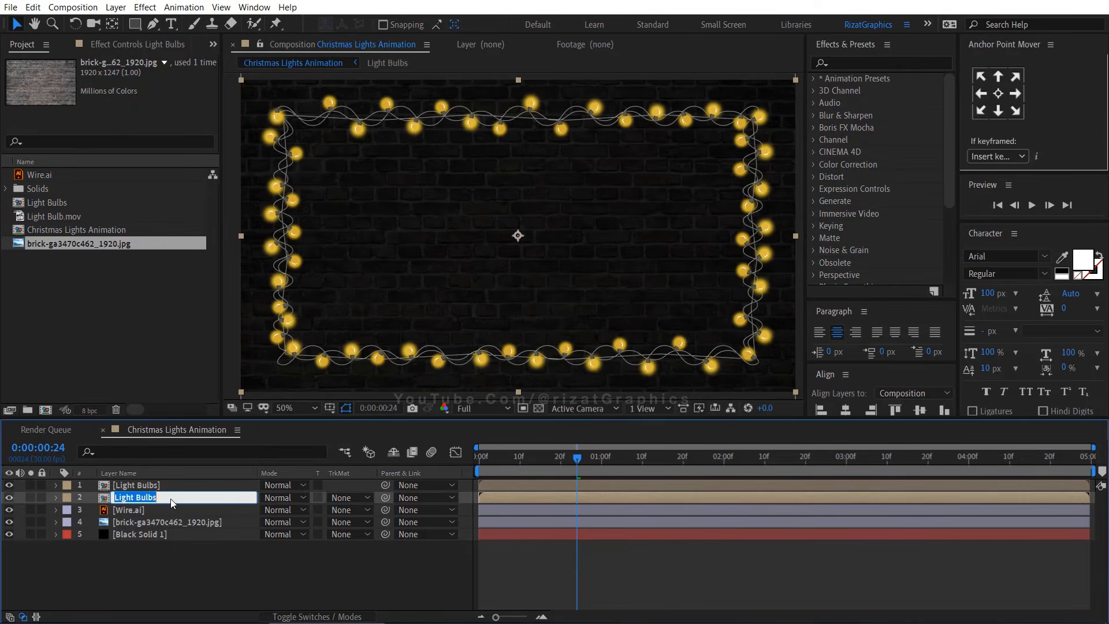
{"action": "key", "text": "Right"}
{"action": "type", "text": "Glow"}
{"action": "key", "text": "Return"}
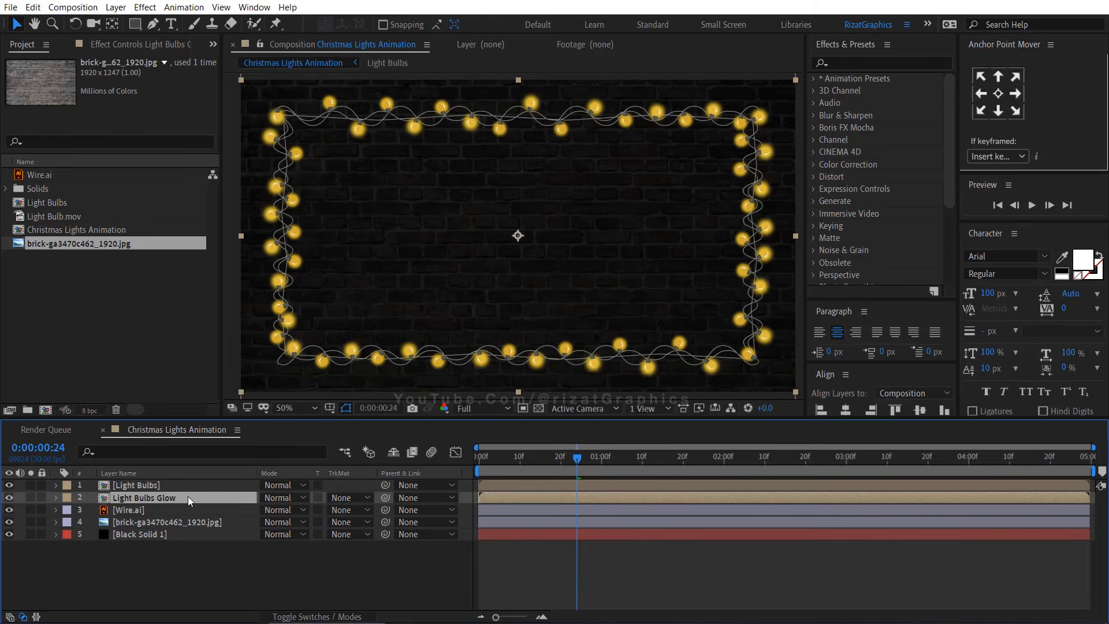
Hide the top Light Bulbs layer and apply Gaussian Blur with a blurriness of 100 to Light Bulbs Glow
{"action": "left_click", "coordinate": [9, 485]}
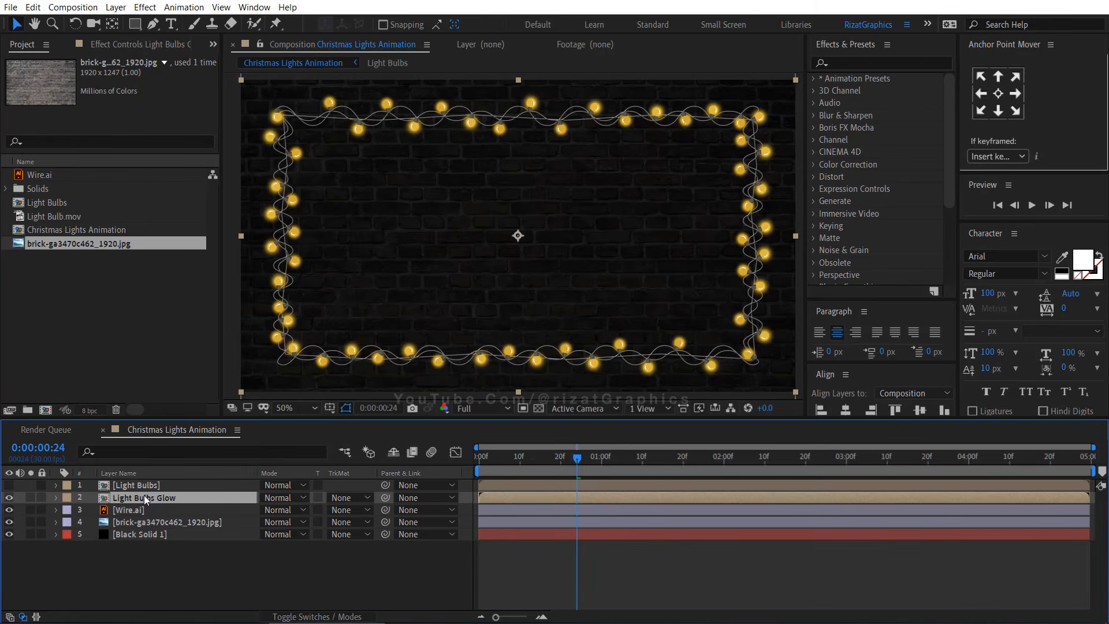
{"action": "left_click", "coordinate": [855, 63]}
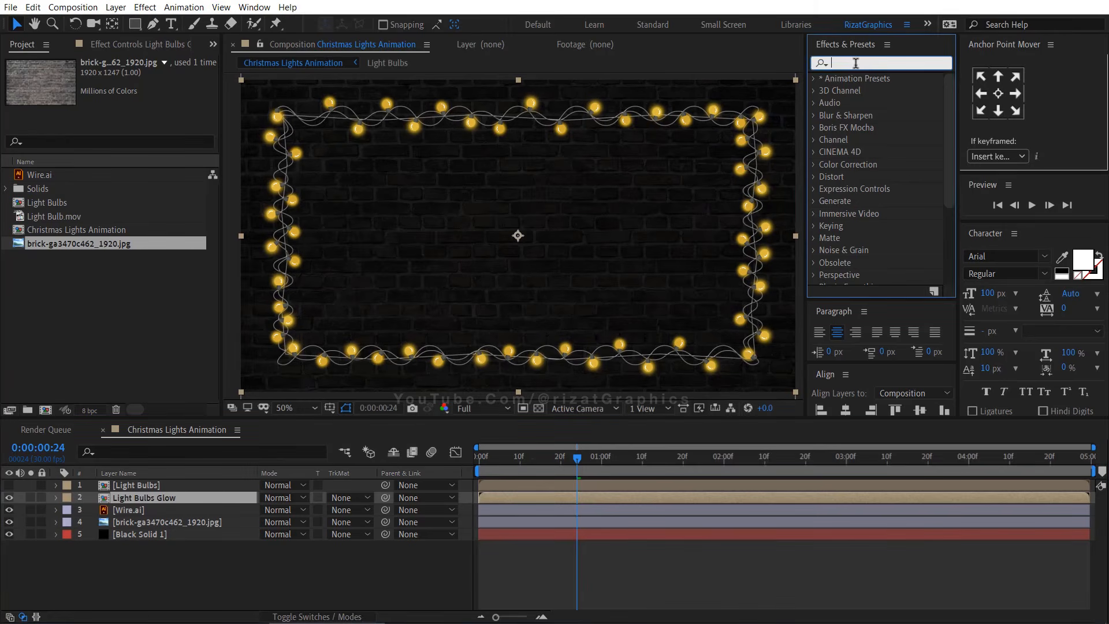
{"action": "type", "text": "gaus"}
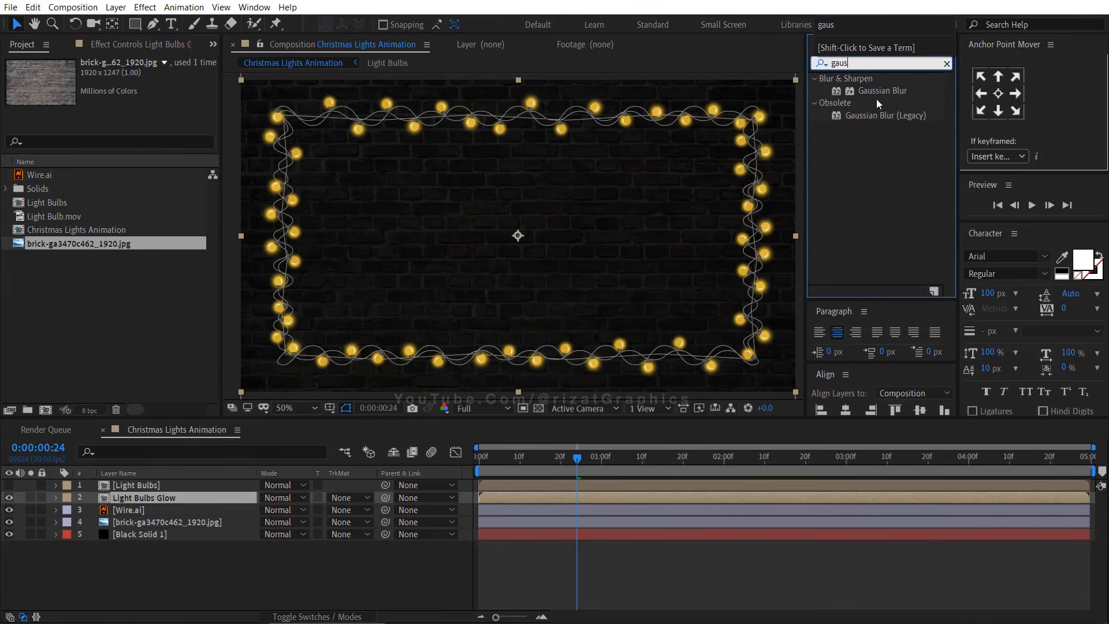
{"action": "left_click_drag", "start_coordinate": [882, 90], "coordinate": [181, 496]}
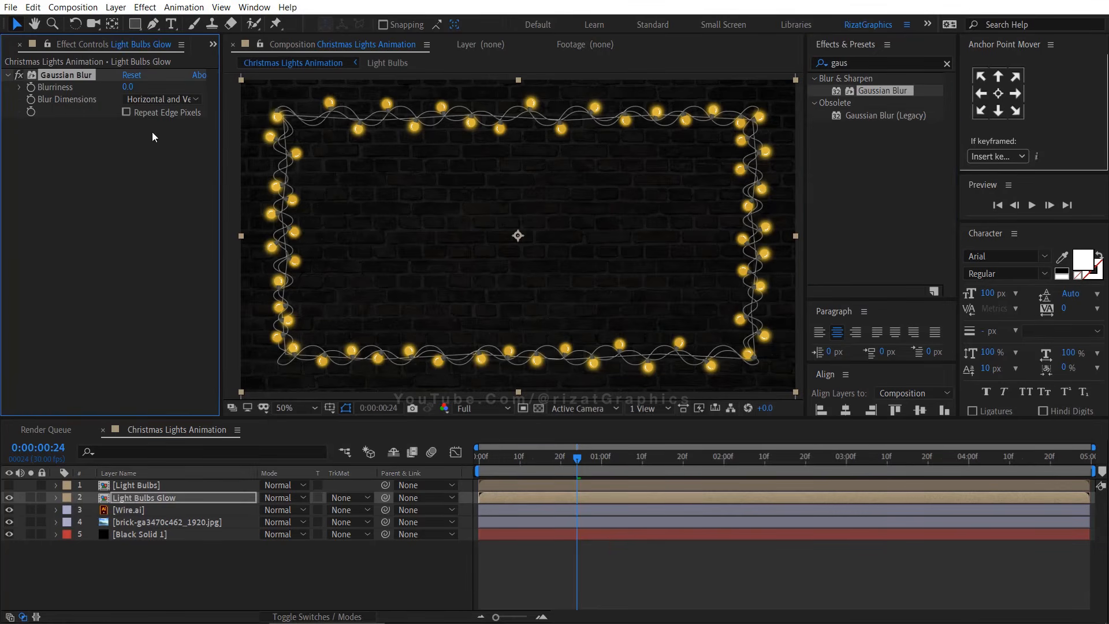
{"action": "type", "text": "100"}
{"action": "key", "text": "Return"}
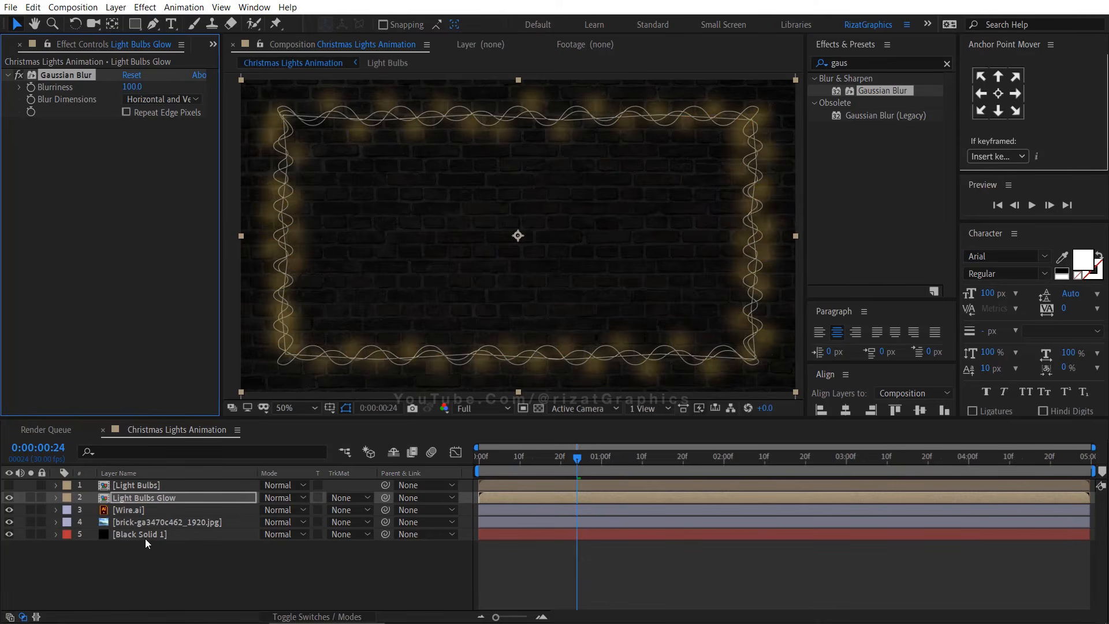
Apply the Glow effect to the Light Bulbs Glow layer
{"action": "left_click", "coordinate": [151, 559]}
{"action": "left_click", "coordinate": [151, 497]}
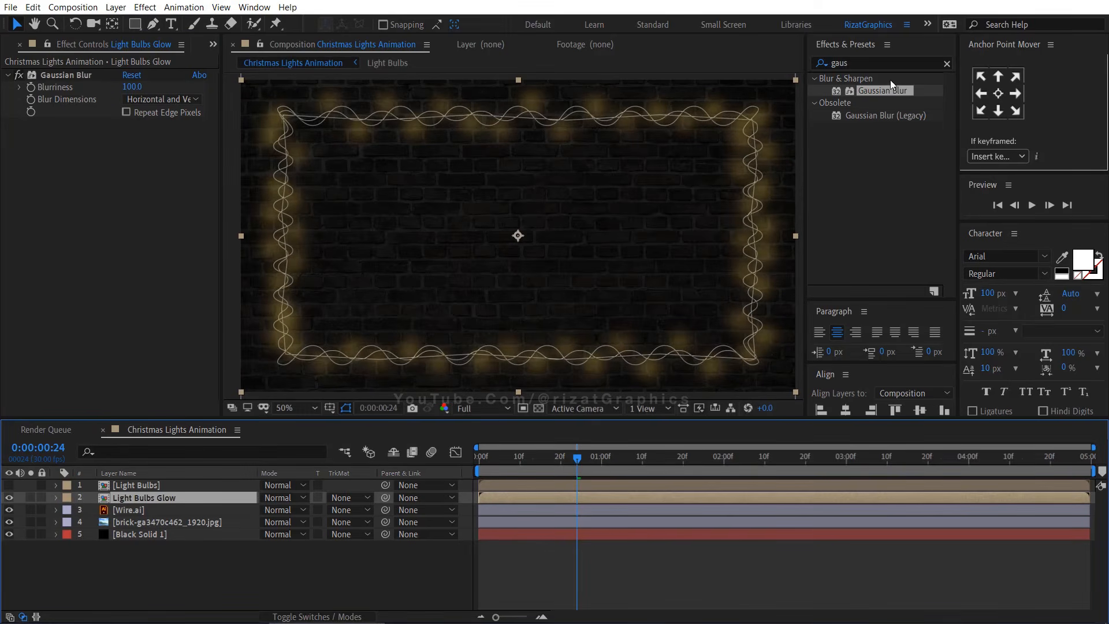
{"action": "left_click", "coordinate": [803, 63]}
{"action": "type", "text": "glow"}
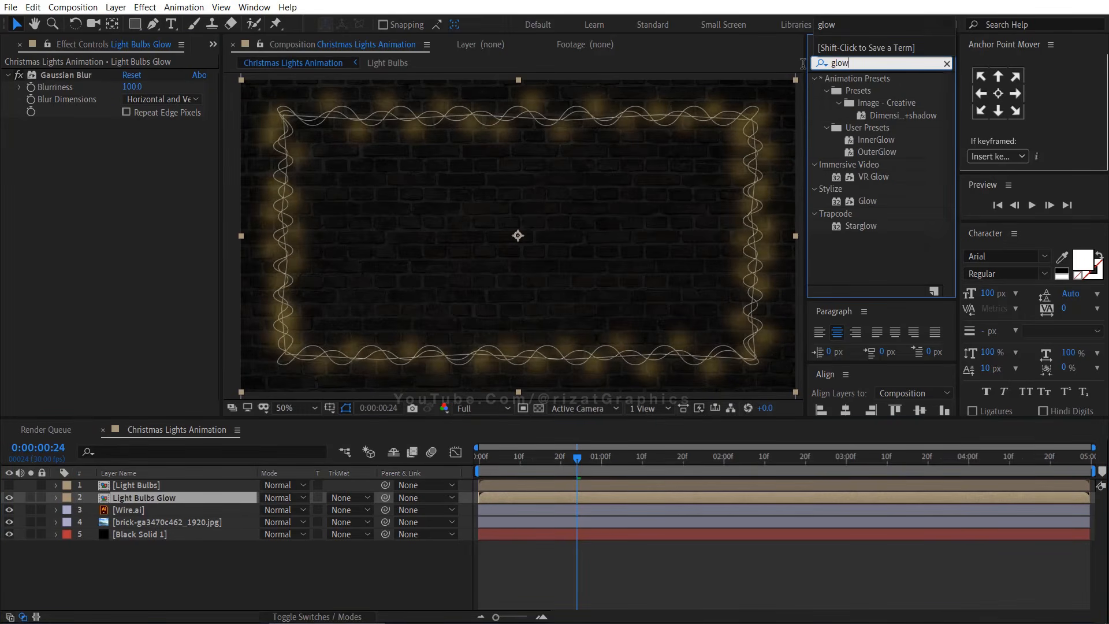
{"action": "left_click_drag", "start_coordinate": [843, 200], "coordinate": [150, 257]}
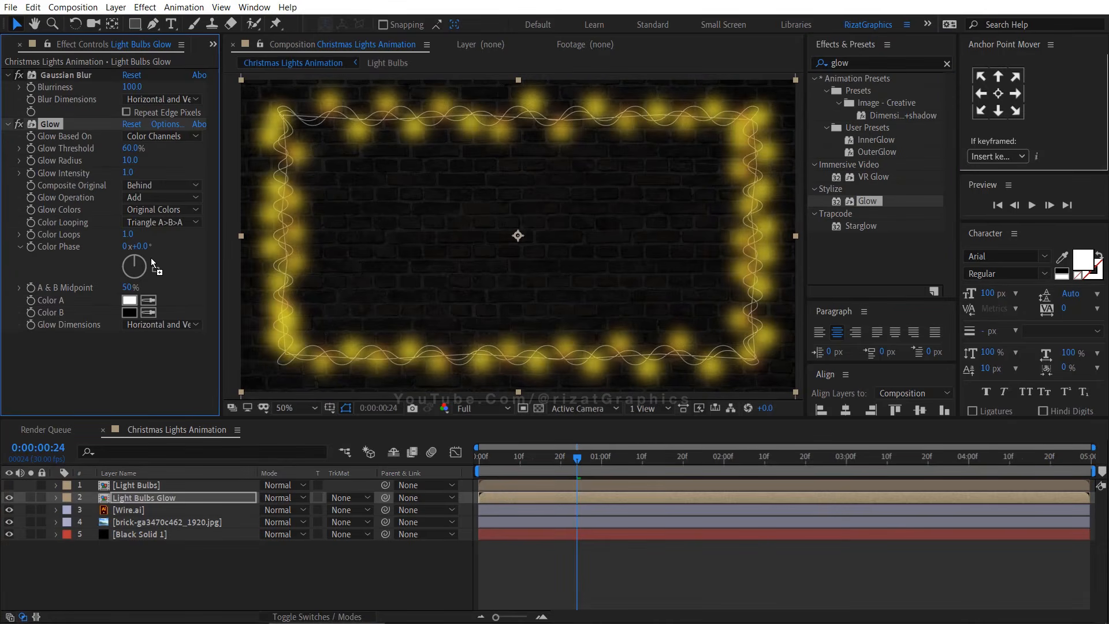
Set the Light Bulbs Glow layer's blending mode to Add and its opacity to 35%
{"action": "left_click", "coordinate": [172, 496]}
{"action": "key", "text": "t"}
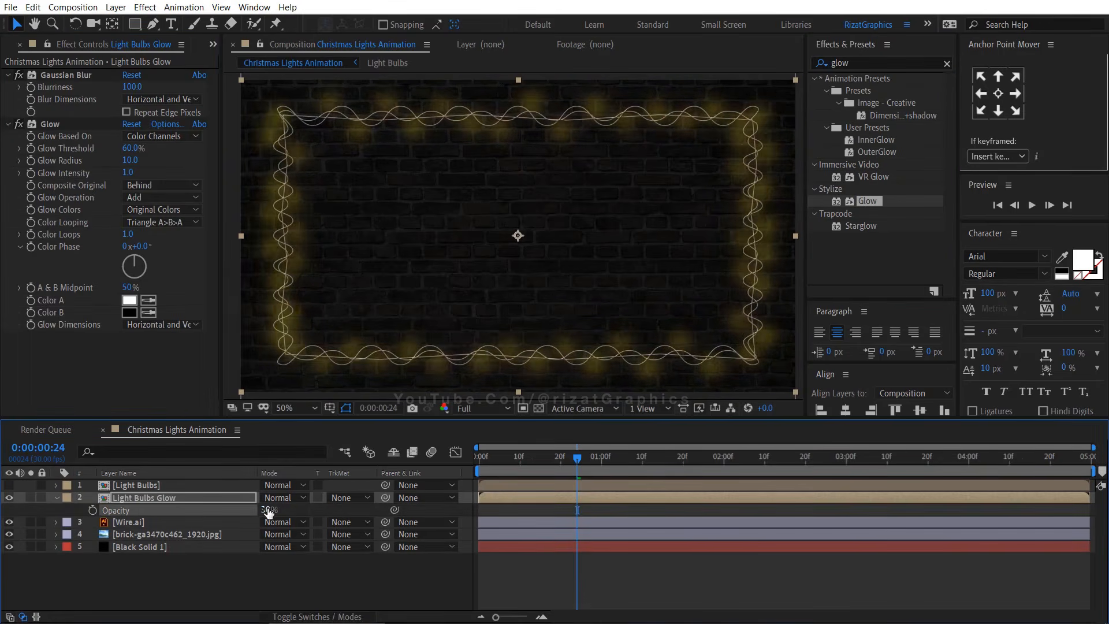
{"action": "left_click", "coordinate": [269, 510]}
{"action": "left_click", "coordinate": [283, 497]}
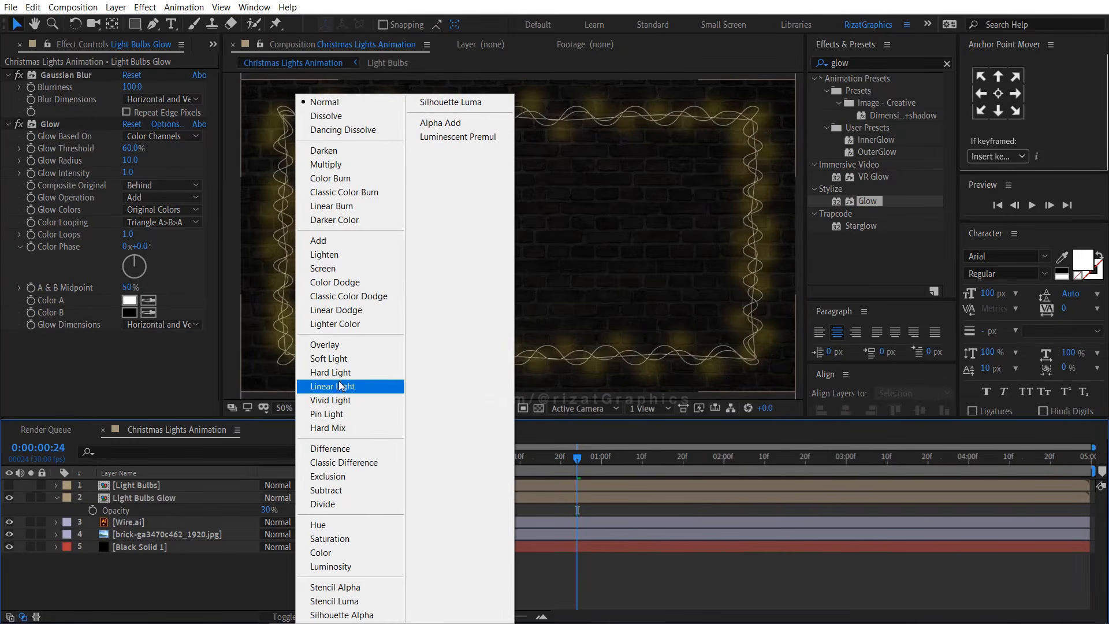
{"action": "left_click", "coordinate": [337, 240]}
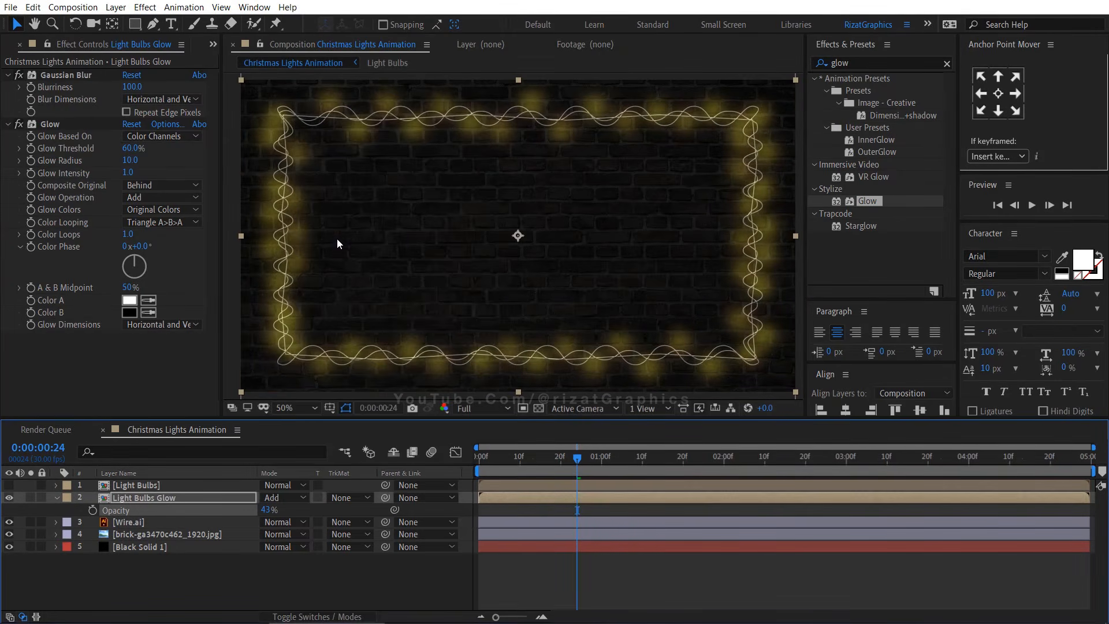
{"action": "left_click", "coordinate": [190, 510]}
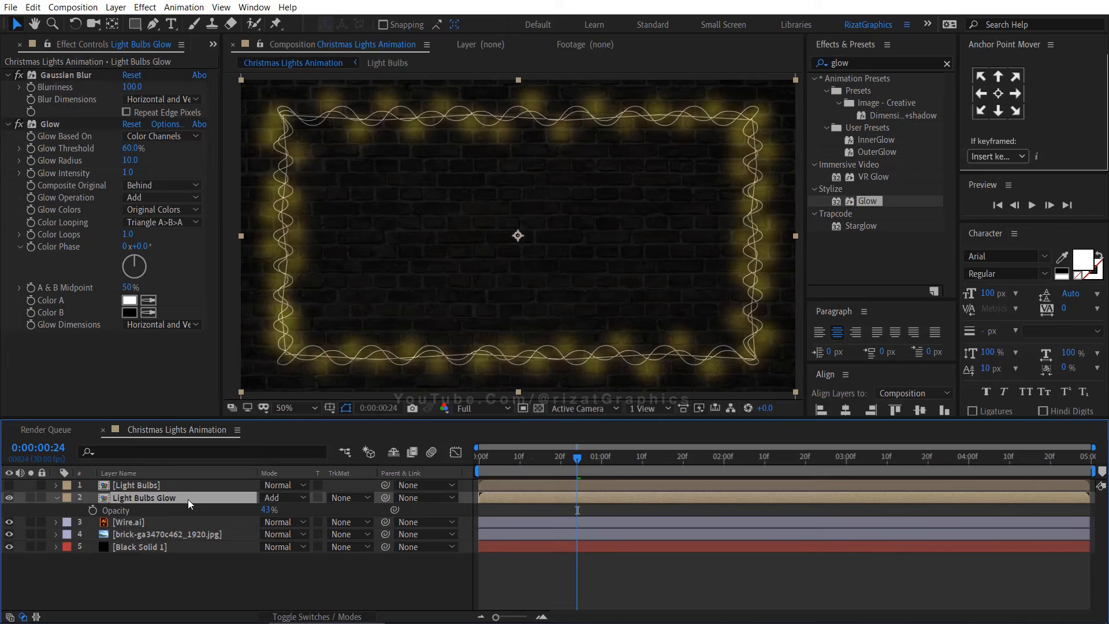
{"action": "left_click", "coordinate": [268, 510]}
{"action": "type", "text": "35"}
{"action": "left_click", "coordinate": [320, 510]}
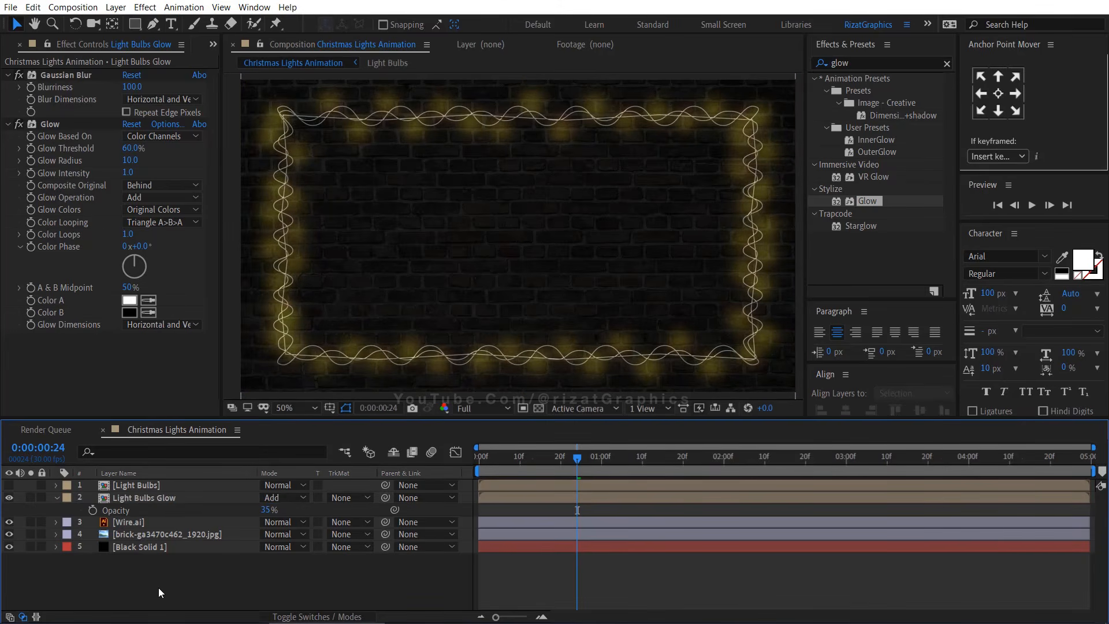
Make the top Light Bulbs layer visible again and preview the animation from the start
{"action": "left_click", "coordinate": [57, 497]}
{"action": "left_click", "coordinate": [8, 485]}
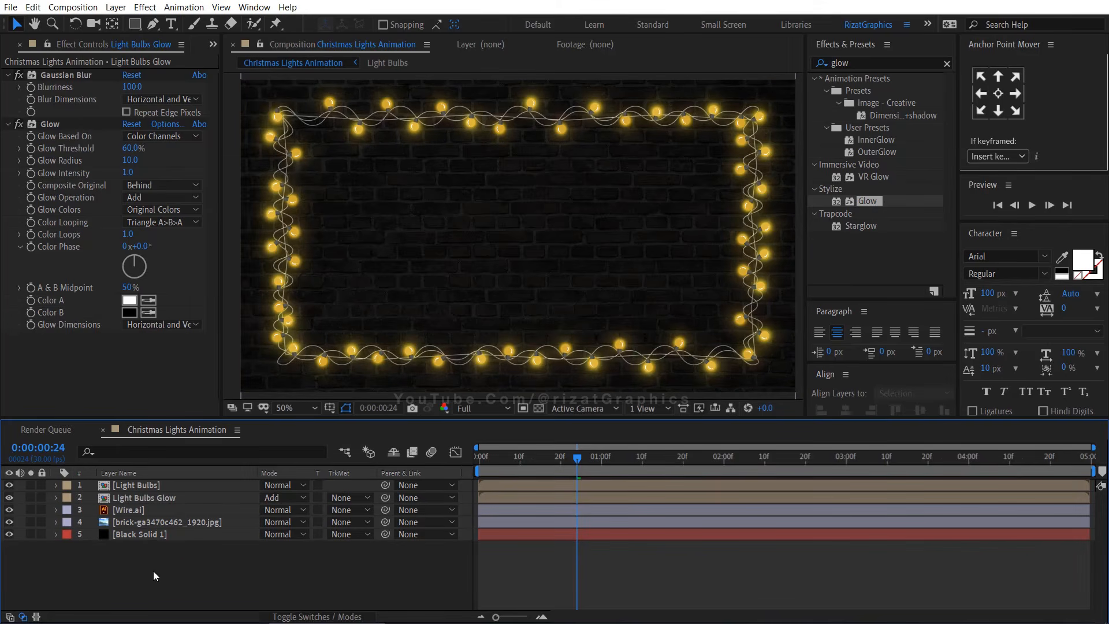
{"action": "key", "text": "Home"}
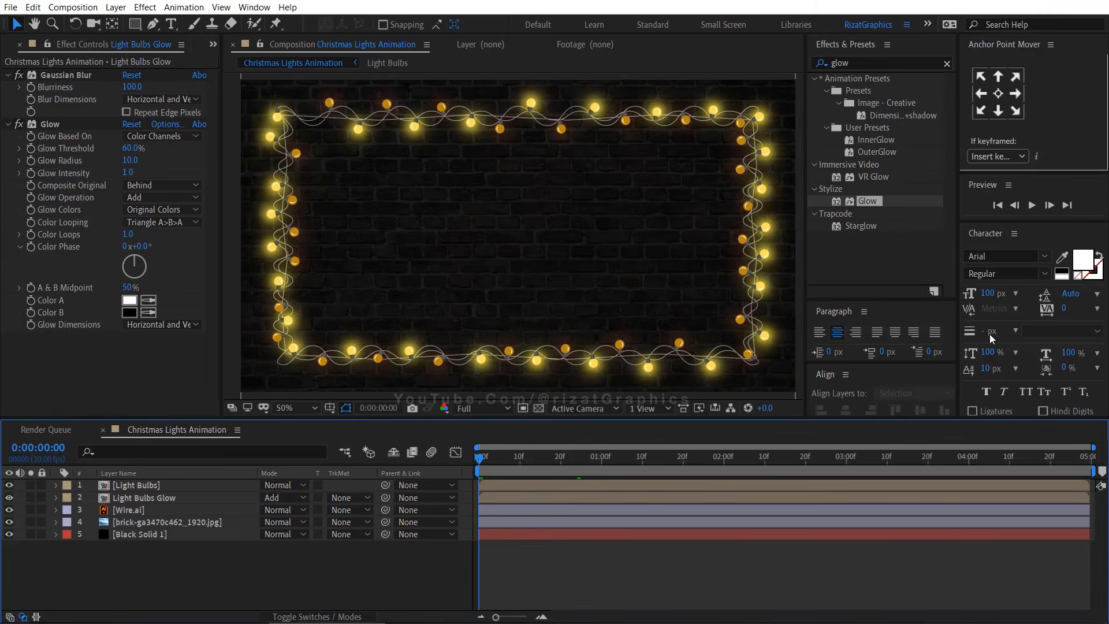
{"action": "left_click", "coordinate": [1032, 205]}
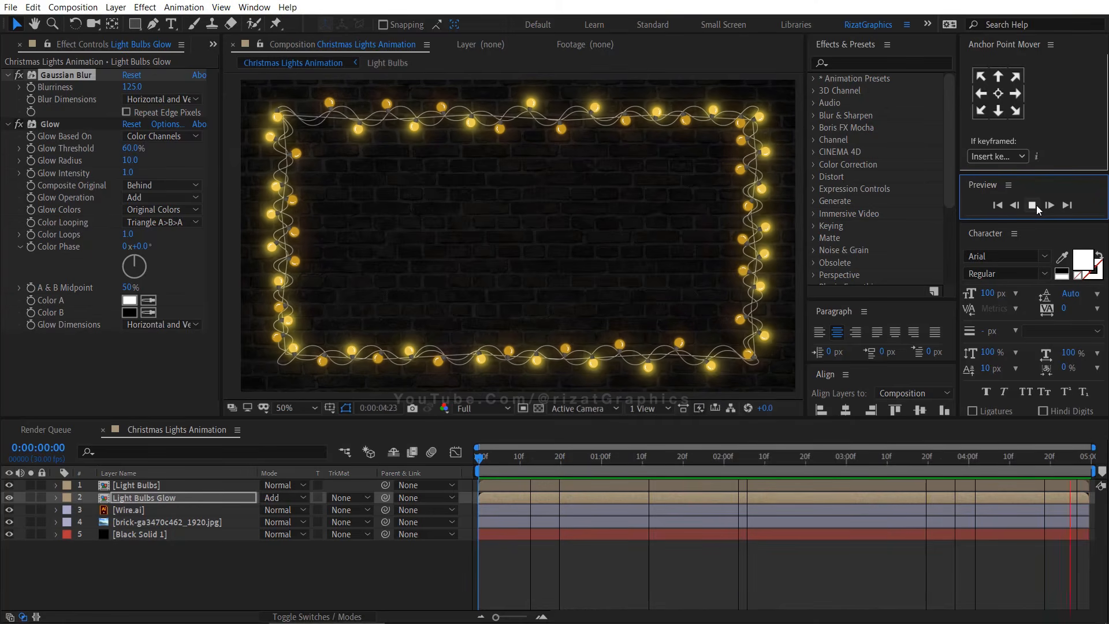
{"action": "left_click", "coordinate": [1032, 206]}
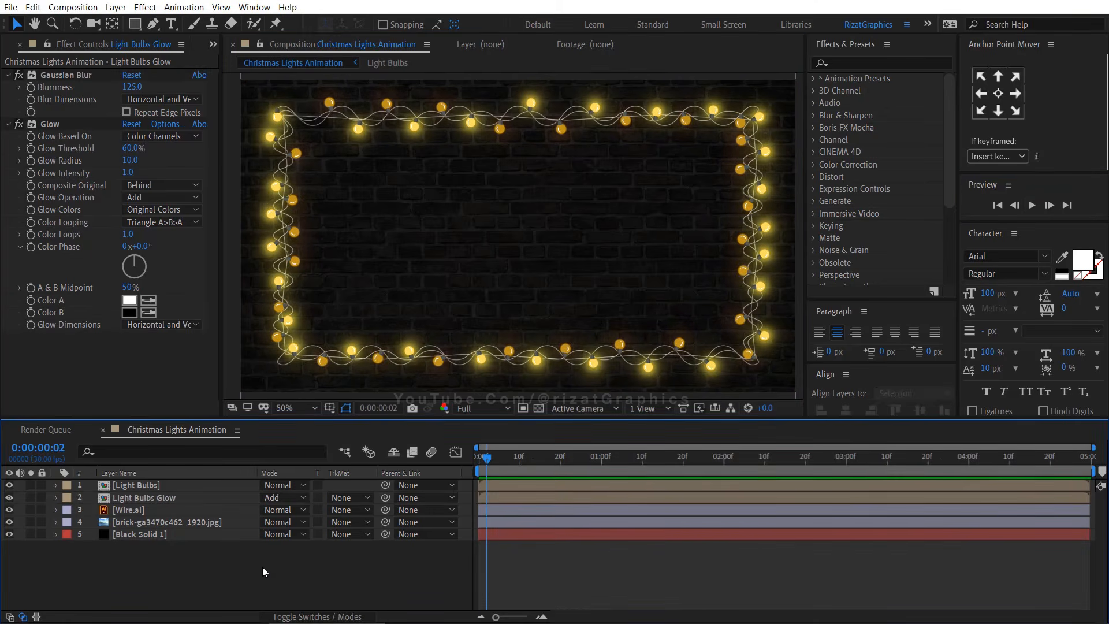
Open the Light Bulbs composition and apply Hue/Saturation to the top-left bulb, setting Master Hue to +68°
{"action": "double_click", "coordinate": [175, 484]}
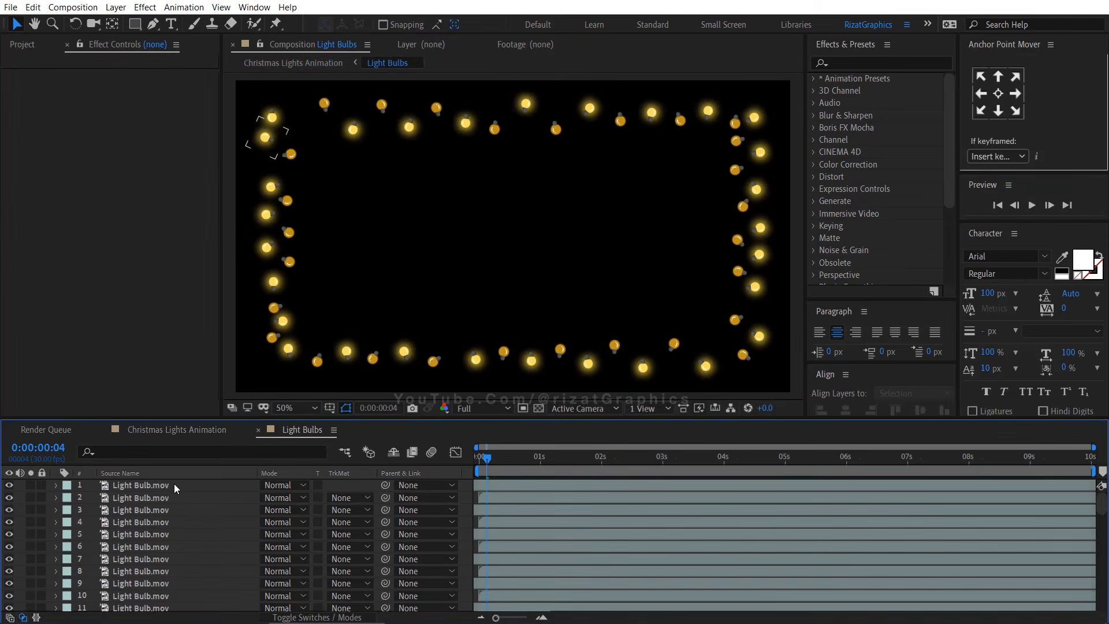
{"action": "left_click", "coordinate": [171, 485]}
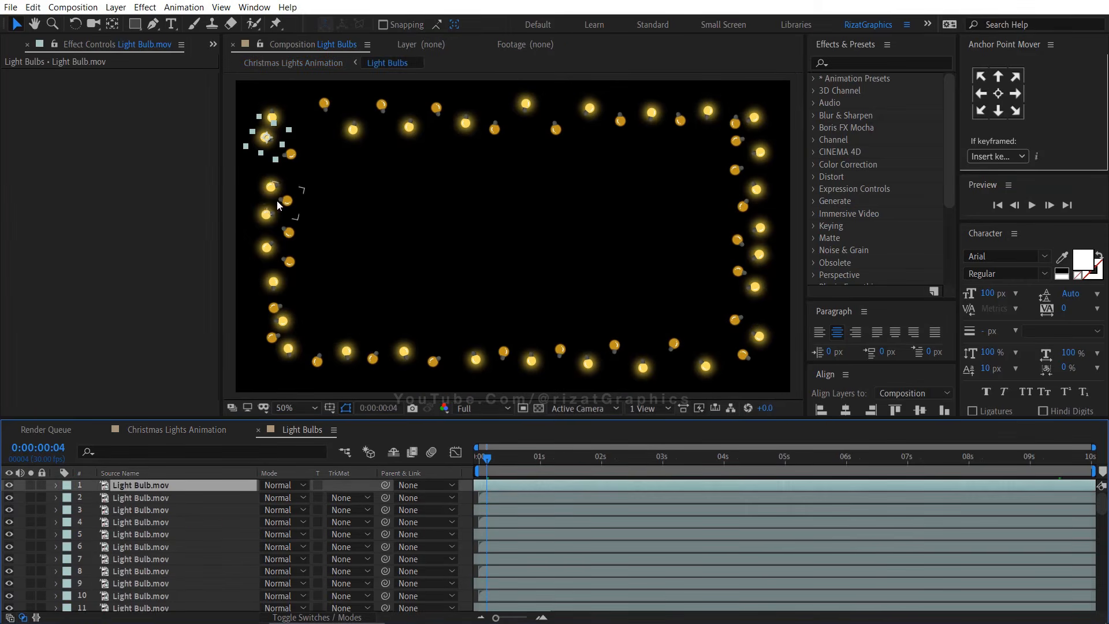
{"action": "left_click_drag", "start_coordinate": [277, 199], "coordinate": [428, 284]}
{"action": "scroll", "coordinate": [412, 239], "scroll_direction": "up", "scroll_amount": 1}
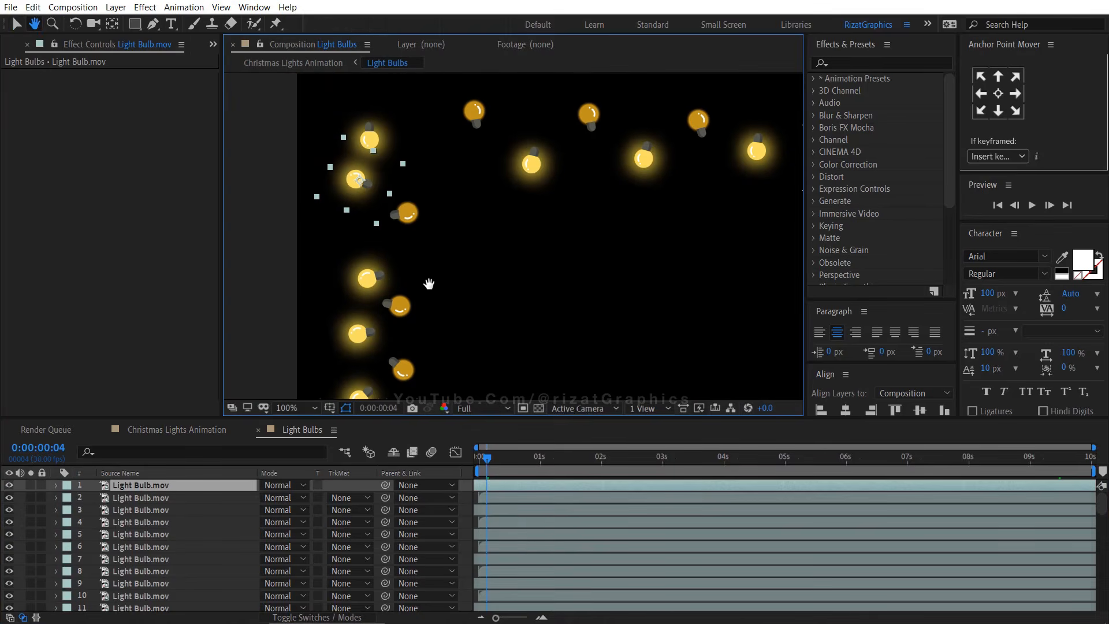
{"action": "left_click", "coordinate": [872, 68]}
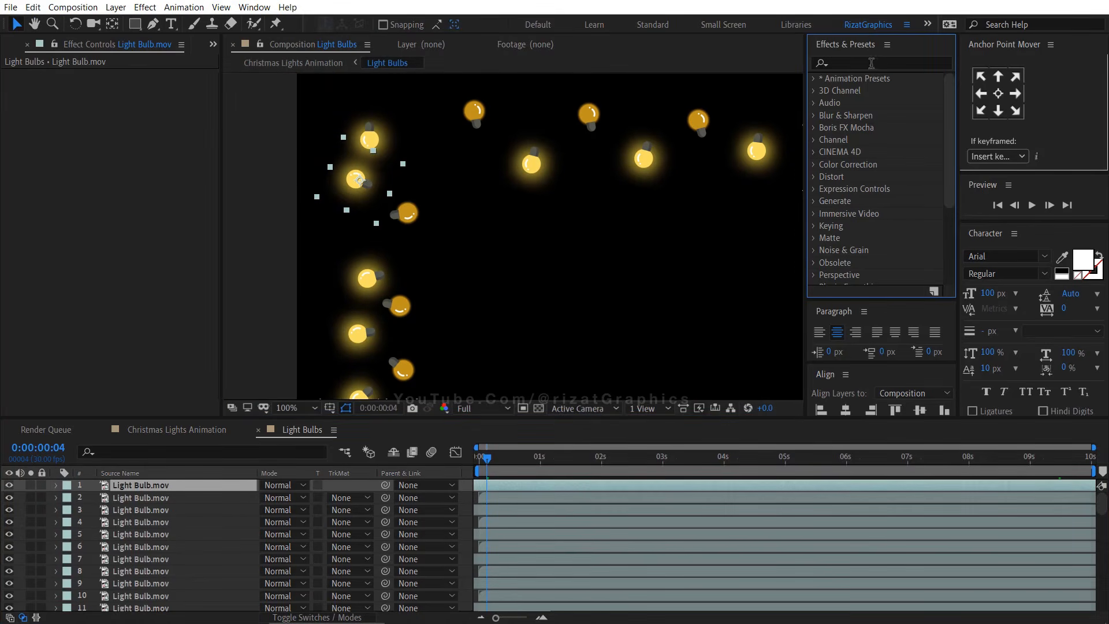
{"action": "type", "text": "hue"}
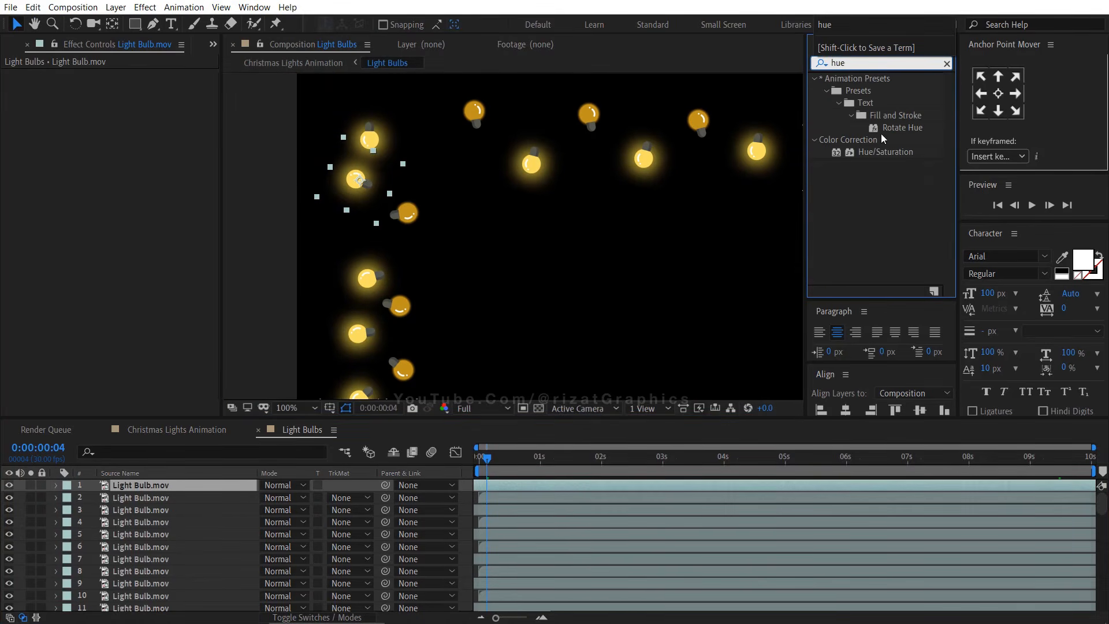
{"action": "left_click_drag", "start_coordinate": [883, 152], "coordinate": [366, 181]}
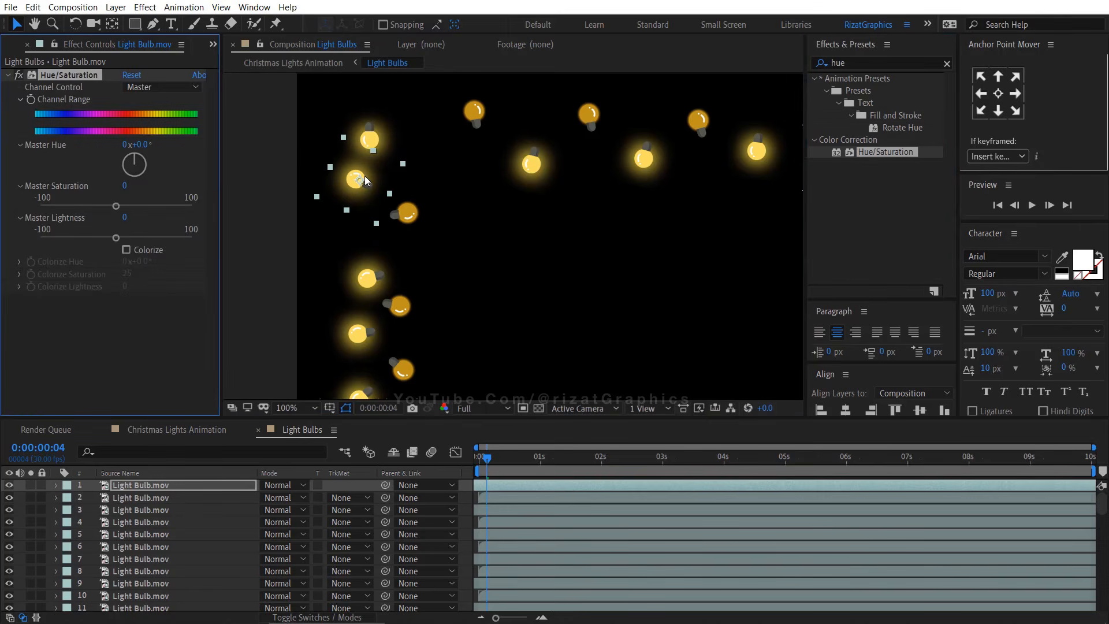
{"action": "left_click_drag", "start_coordinate": [137, 159], "coordinate": [145, 166]}
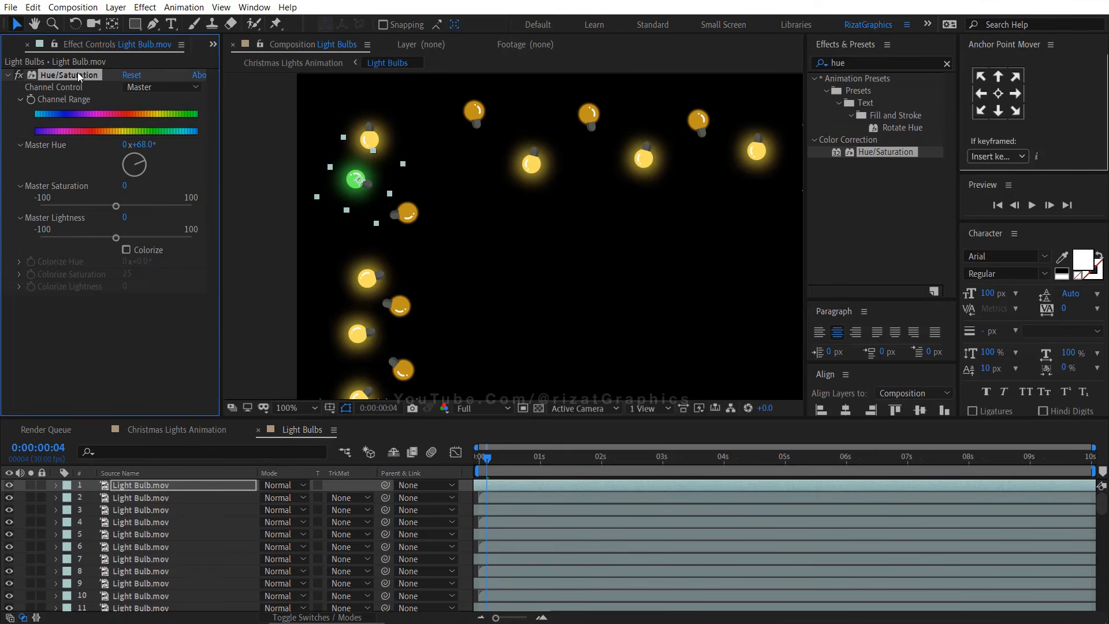
Paste the green Hue/Saturation effect onto several more bulbs spread around the frame
{"action": "left_click", "coordinate": [137, 511]}
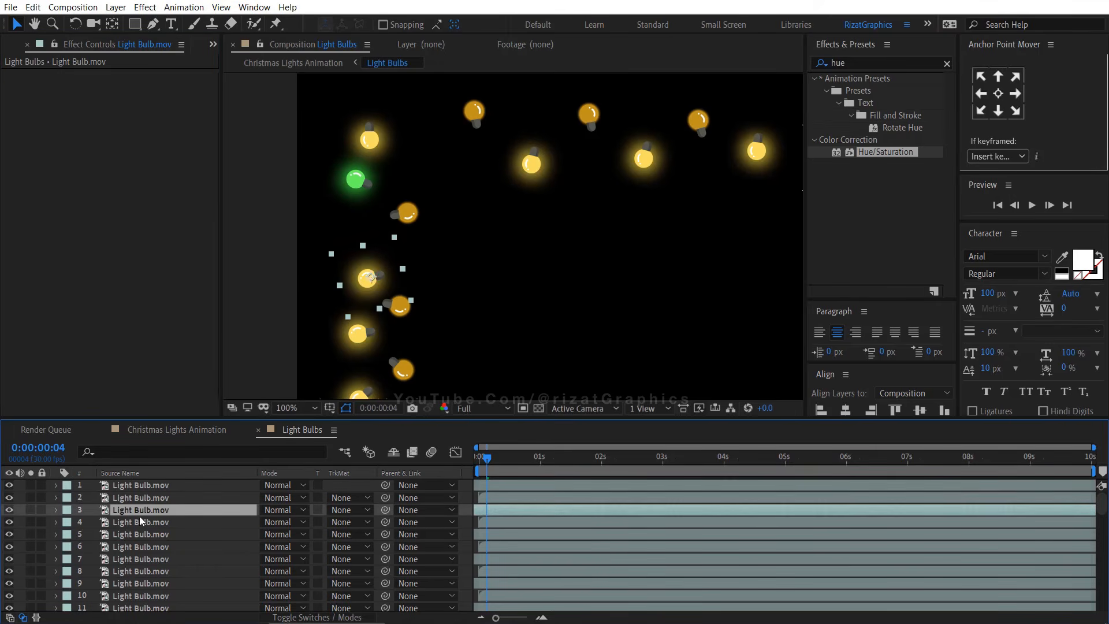
{"action": "key", "text": "ctrl+v"}
{"action": "left_click", "coordinate": [148, 545]}
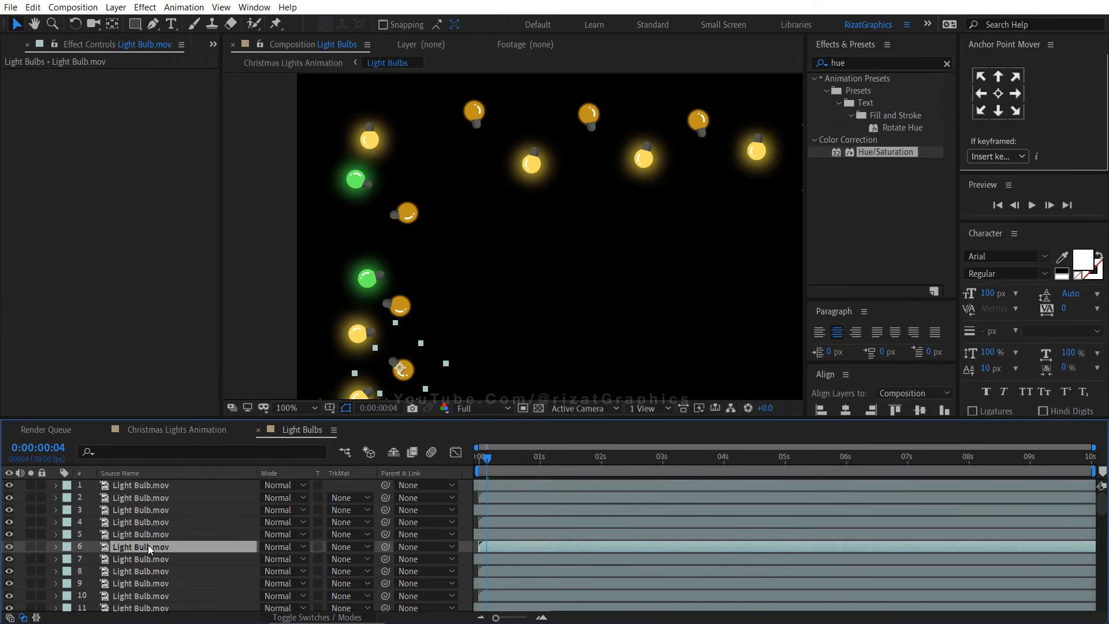
{"action": "key", "text": "ctrl+v"}
{"action": "left_click_drag", "start_coordinate": [485, 280], "coordinate": [444, 72]}
{"action": "left_click", "coordinate": [330, 267]}
{"action": "key", "text": "ctrl+v"}
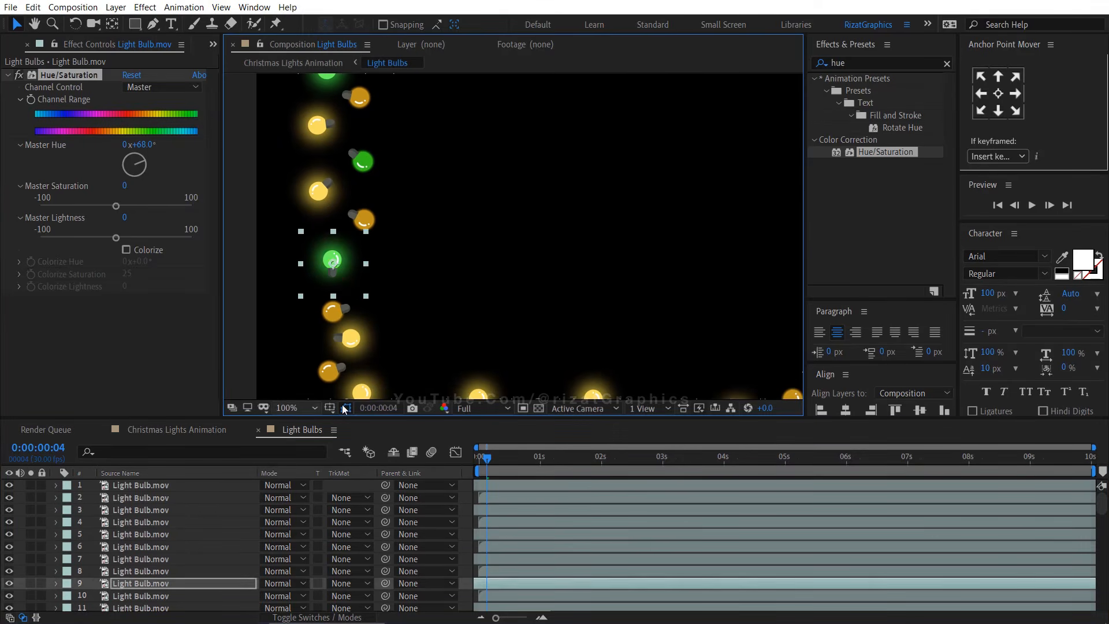
{"action": "left_click", "coordinate": [331, 375]}
{"action": "left_click_drag", "start_coordinate": [408, 373], "coordinate": [649, 274]}
{"action": "left_click", "coordinate": [513, 309]}
{"action": "left_click", "coordinate": [661, 171]}
{"action": "key", "text": "ctrl+v"}
{"action": "left_click", "coordinate": [430, 216]}
{"action": "key", "text": "ctrl+v"}
{"action": "left_click", "coordinate": [479, 186]}
{"action": "key", "text": "ctrl+v"}
Apply Hue/Saturation to another bulb with Master Hue -39° and paste this red effect onto several other bulbs
{"action": "left_click", "coordinate": [149, 508]}
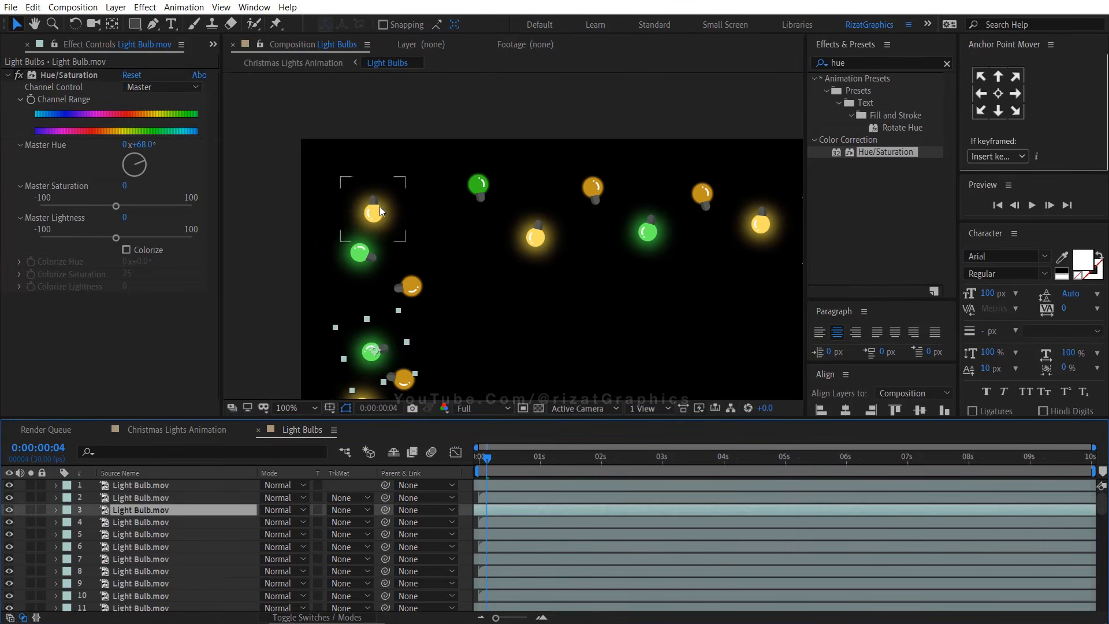
{"action": "left_click_drag", "start_coordinate": [884, 152], "coordinate": [407, 220]}
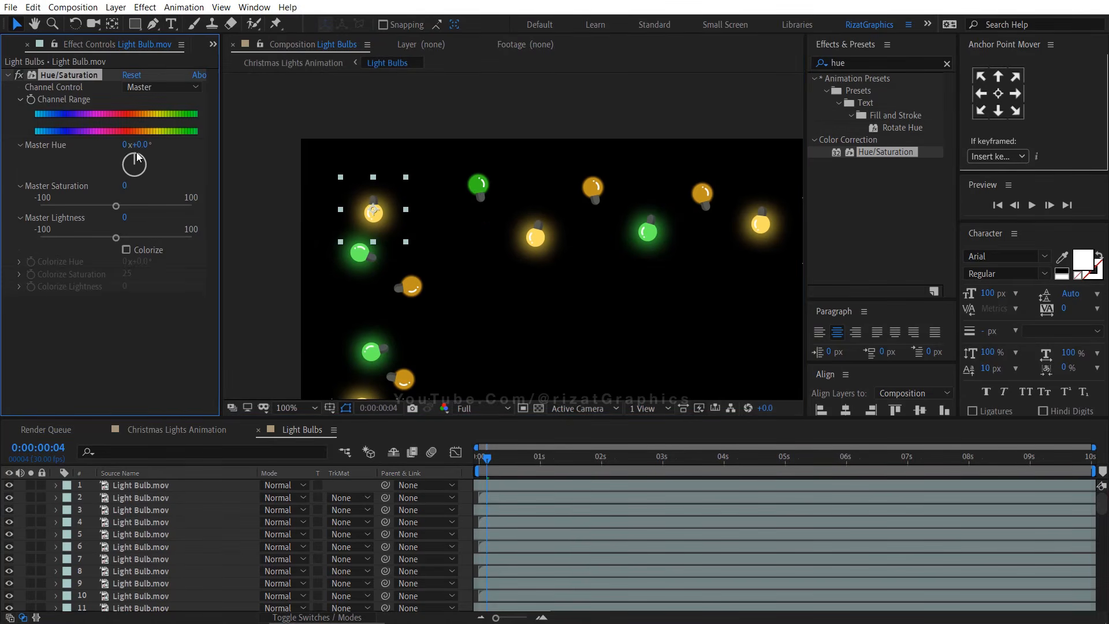
{"action": "mouse_move", "coordinate": [137, 156]}
{"action": "left_mouse_down"}
{"action": "mouse_move", "coordinate": [126, 159]}
{"action": "mouse_move", "coordinate": [152, 174]}
{"action": "mouse_move", "coordinate": [144, 167]}
{"action": "left_mouse_up"}
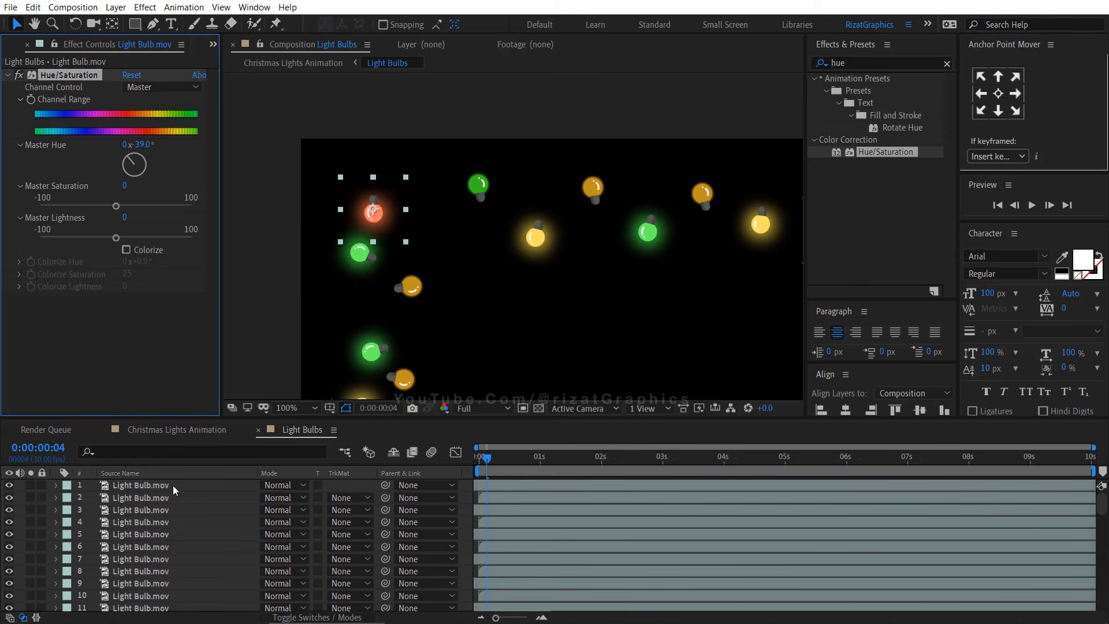
{"action": "left_click_drag", "start_coordinate": [447, 360], "coordinate": [401, 139]}
{"action": "left_click", "coordinate": [349, 272]}
{"action": "key", "text": "ctrl+v"}
{"action": "left_click", "coordinate": [507, 346]}
{"action": "key", "text": "ctrl+v"}
{"action": "left_click", "coordinate": [628, 213]}
{"action": "key", "text": "ctrl+v"}
{"action": "left_click", "coordinate": [352, 216]}
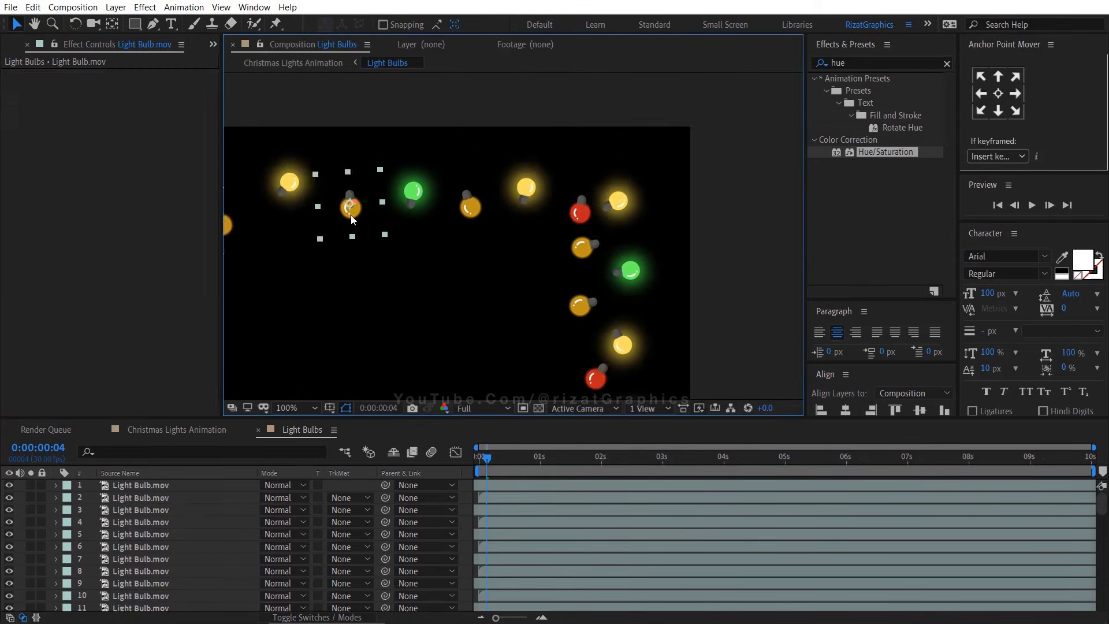
{"action": "key", "text": "ctrl+v"}
{"action": "left_click", "coordinate": [607, 181]}
{"action": "key", "text": "ctrl+v"}
{"action": "left_click", "coordinate": [466, 200]}
Set a bulb's Master Hue to -200° and paste this blue effect onto several remaining bulbs
{"action": "key", "text": "ctrl+v"}
{"action": "left_click_drag", "start_coordinate": [128, 164], "coordinate": [138, 173]}
{"action": "left_click", "coordinate": [265, 325]}
{"action": "key", "text": "ctrl+v"}
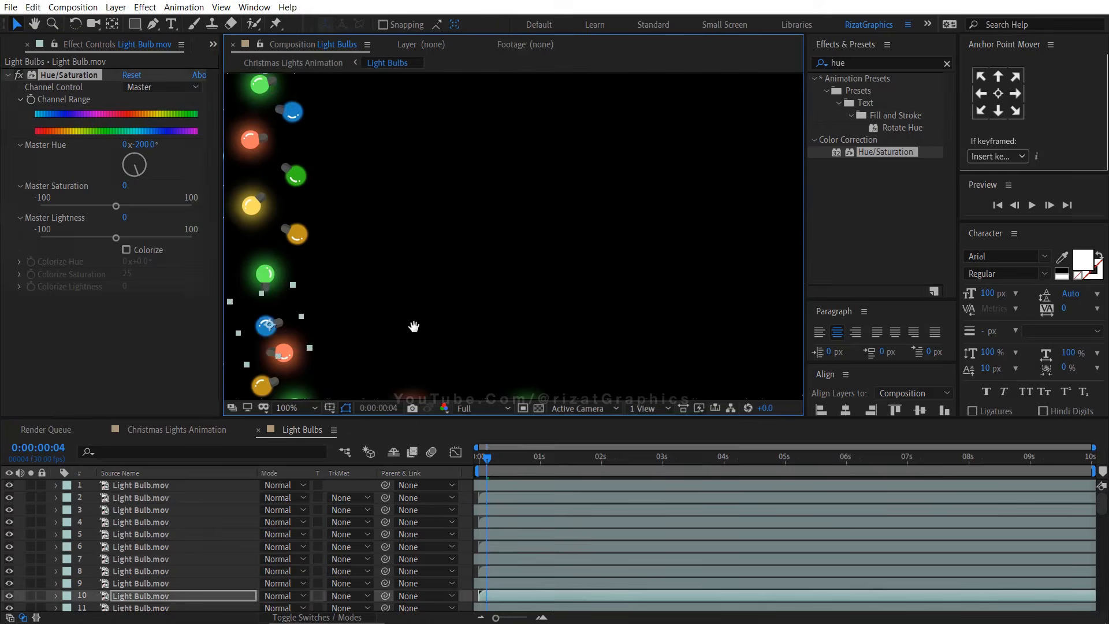
{"action": "left_click", "coordinate": [569, 332]}
{"action": "key", "text": "ctrl+v"}
{"action": "left_click", "coordinate": [642, 312]}
{"action": "key", "text": "ctrl+v"}
{"action": "left_click", "coordinate": [616, 166]}
{"action": "key", "text": "ctrl+v"}
{"action": "left_click", "coordinate": [614, 168]}
{"action": "key", "text": "ctrl+v"}
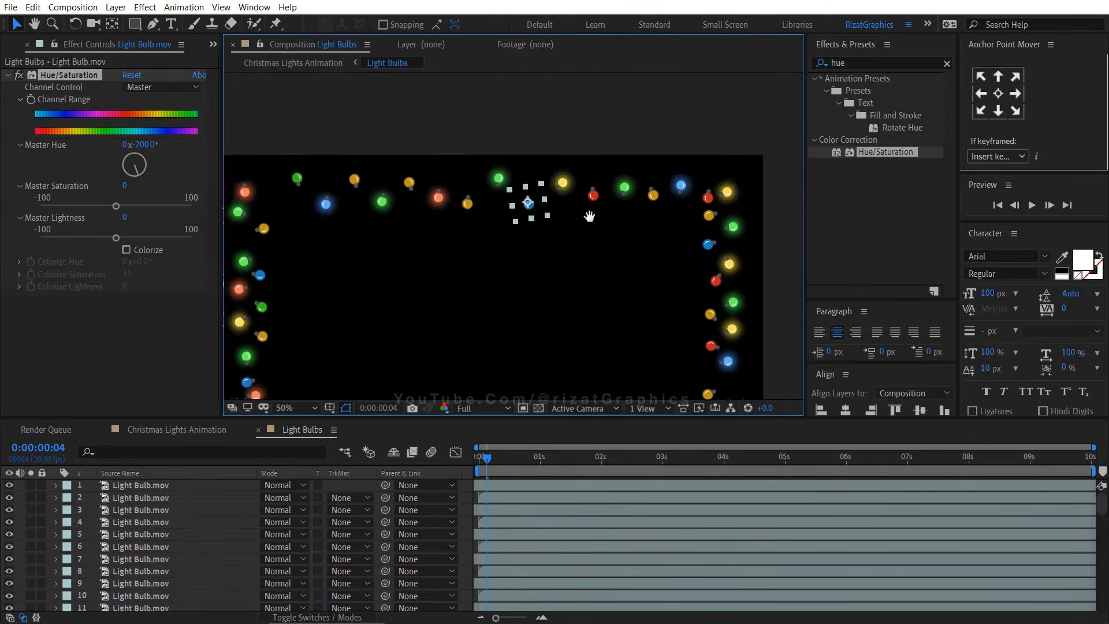
Return to the Christmas Lights Animation composition, clear the effects search, and preview the animation from the start
{"action": "left_click_drag", "start_coordinate": [572, 290], "coordinate": [592, 216]}
{"action": "left_click", "coordinate": [8, 46]}
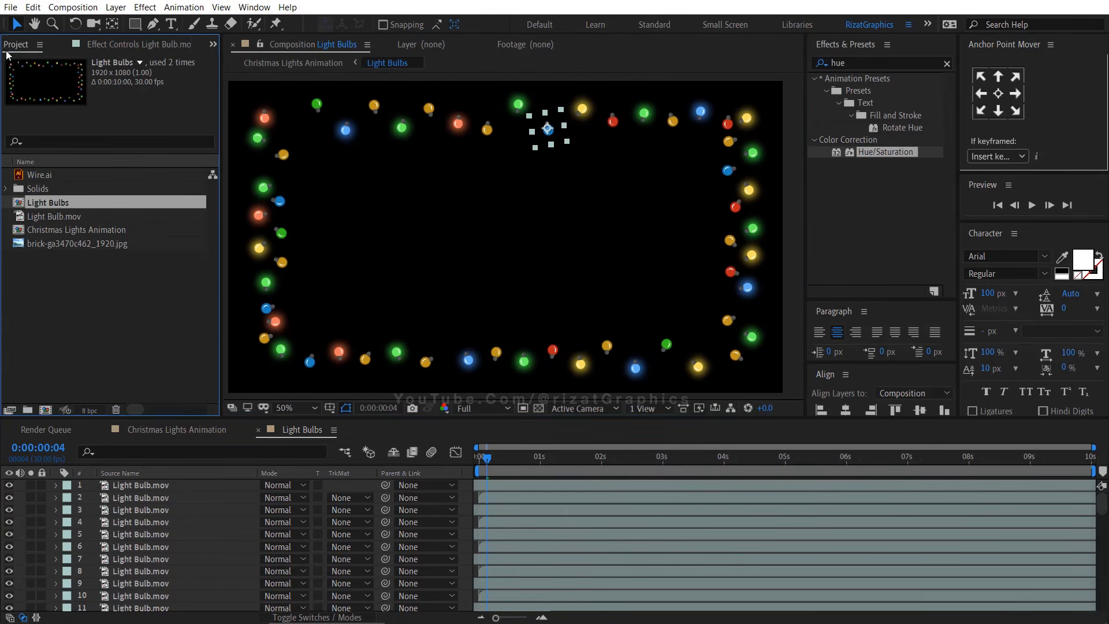
{"action": "left_click", "coordinate": [147, 434]}
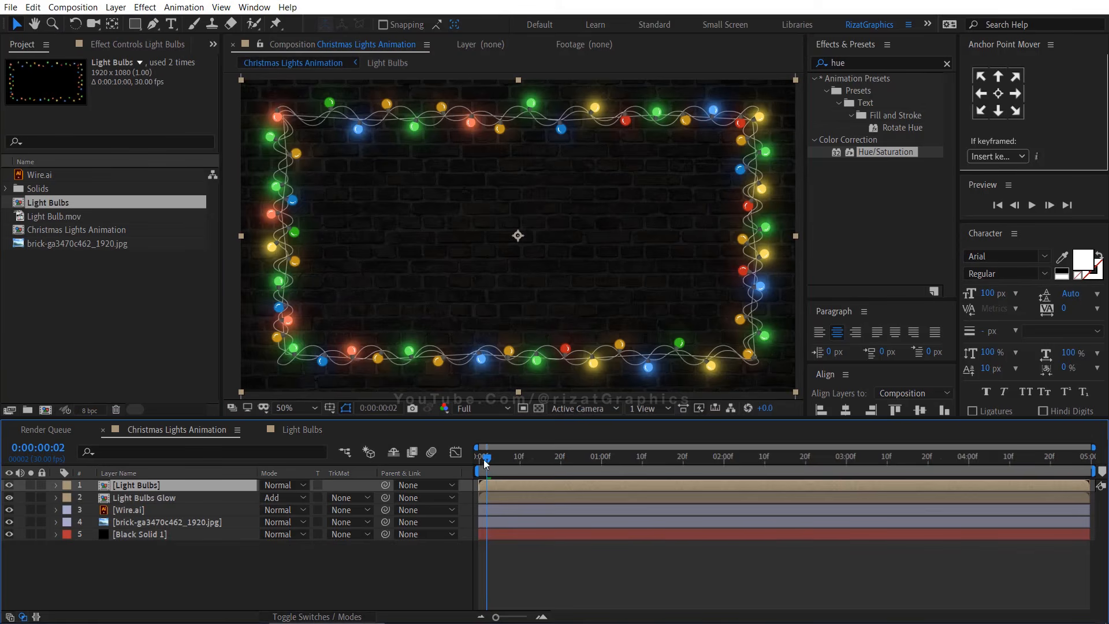
{"action": "left_click_drag", "start_coordinate": [483, 459], "coordinate": [465, 458]}
{"action": "left_click", "coordinate": [285, 566]}
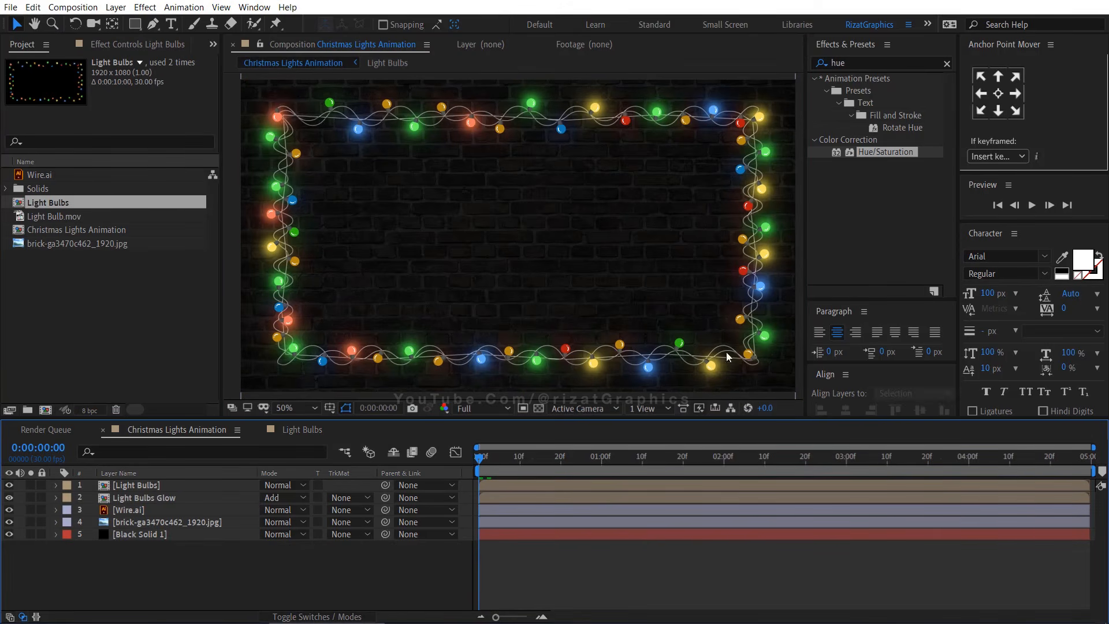
{"action": "left_click", "coordinate": [947, 63]}
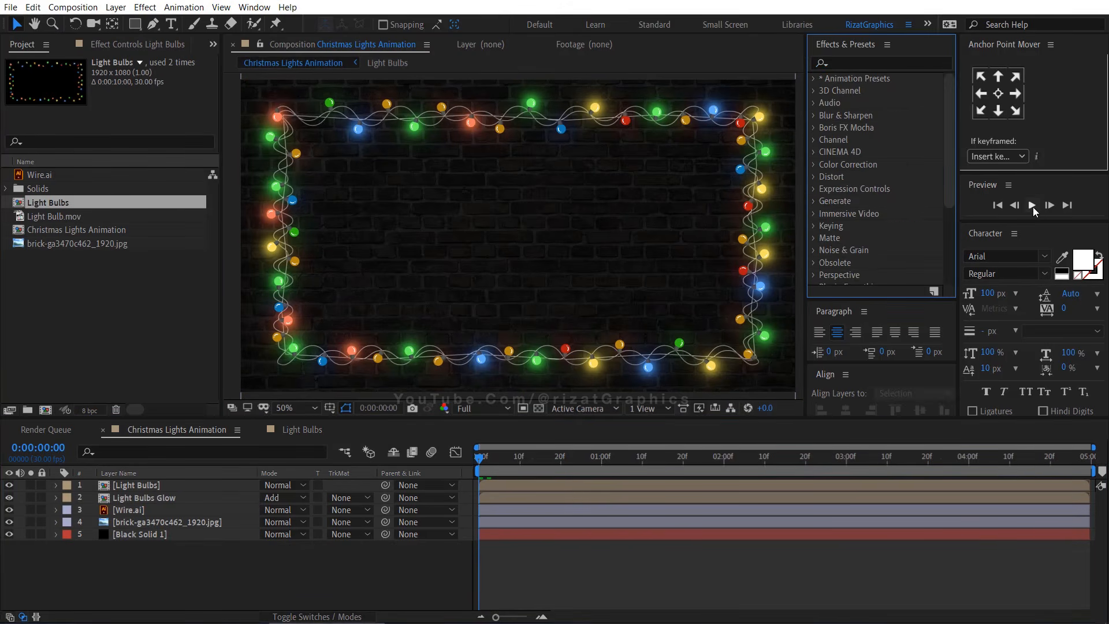
{"action": "left_click", "coordinate": [1031, 205]}
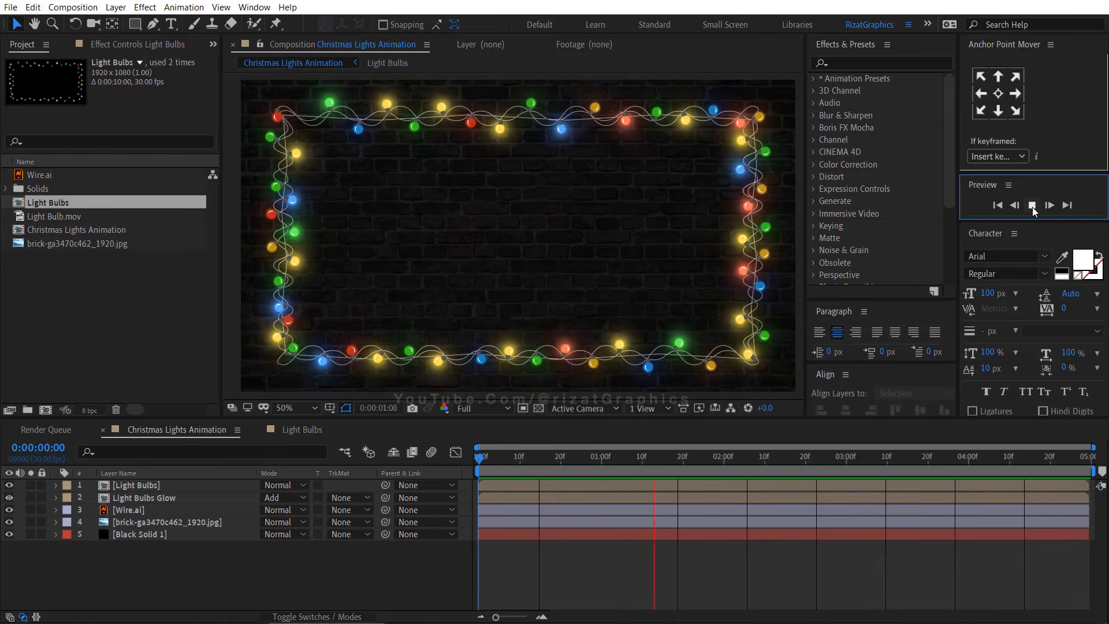